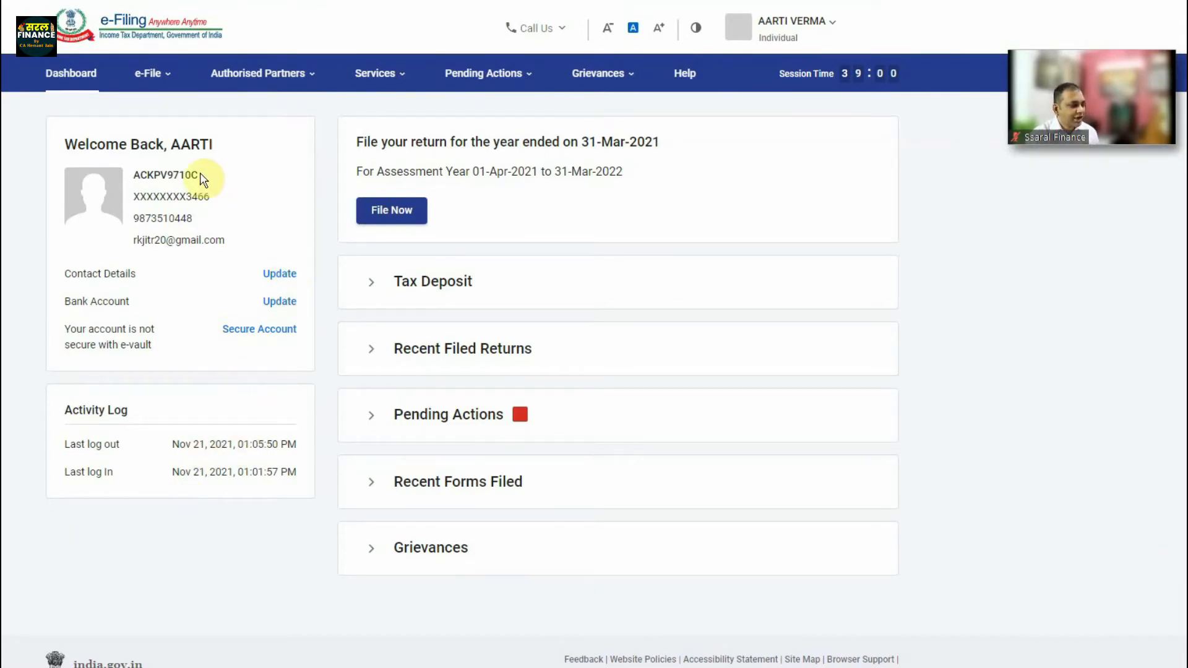
Begin filing an income tax return for assessment year 2021-22 (Current A.Y.) in Online mode.
left_click(170, 80)
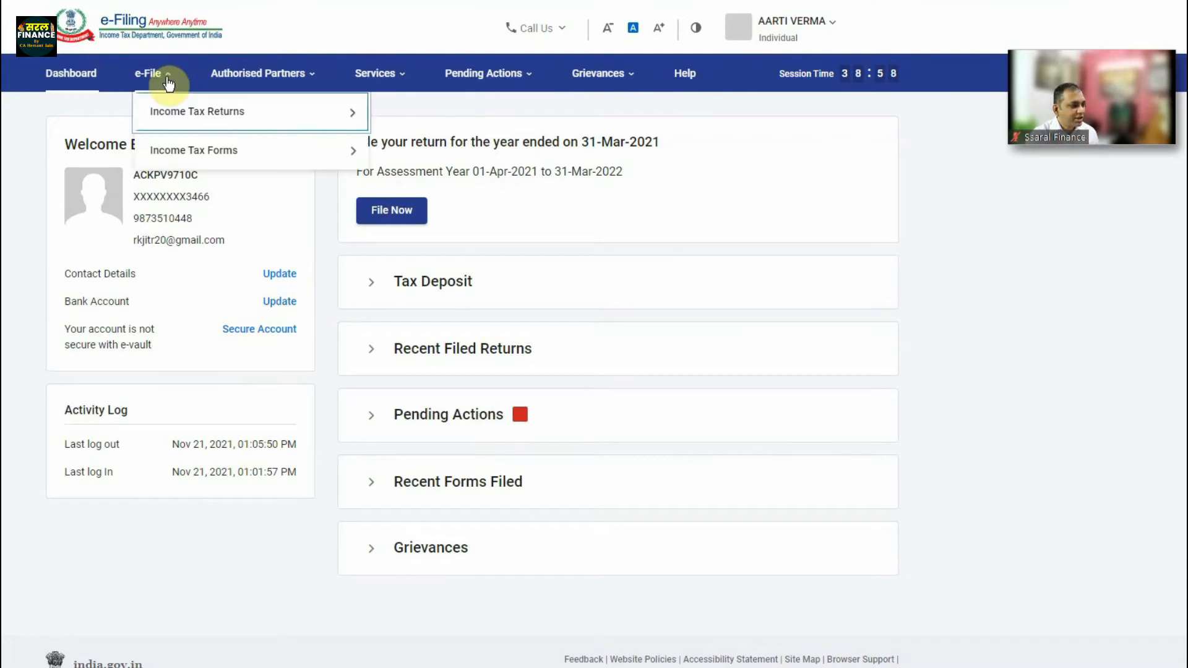
mouse_move(169, 117)
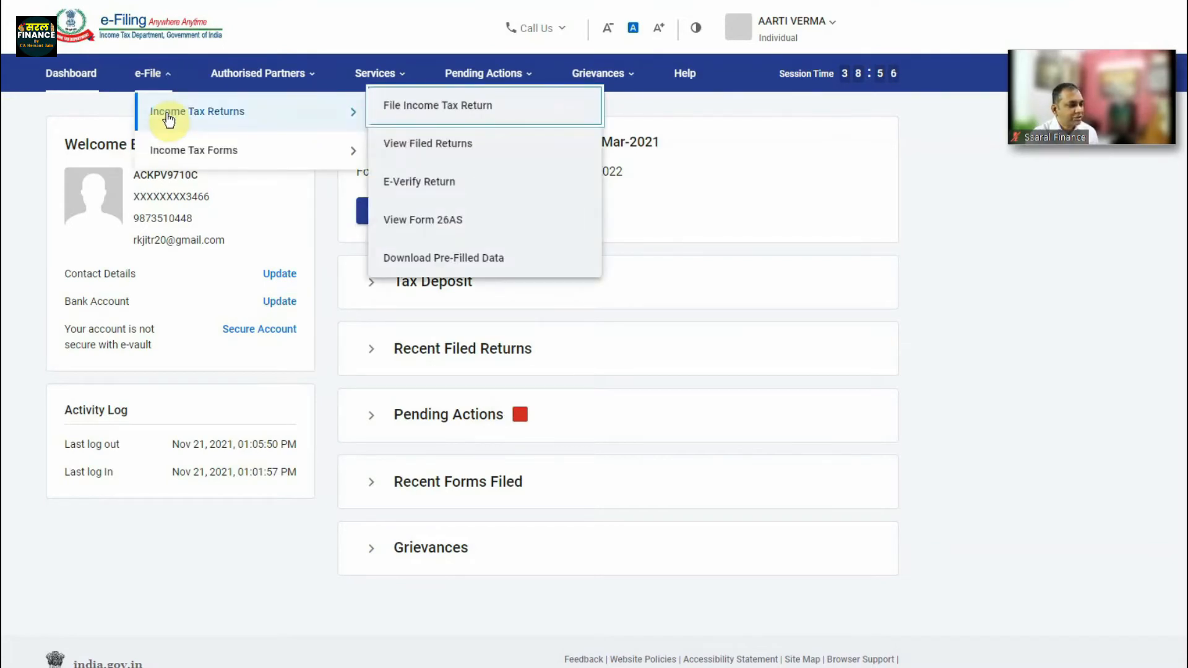
left_click(412, 107)
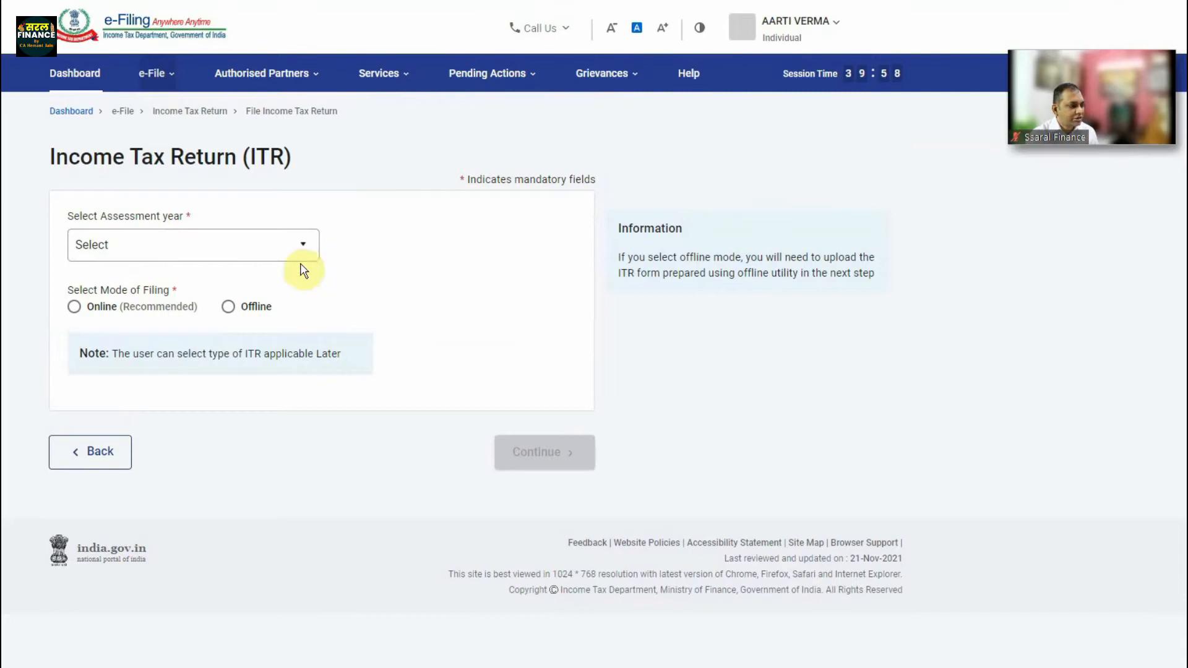
left_click(303, 246)
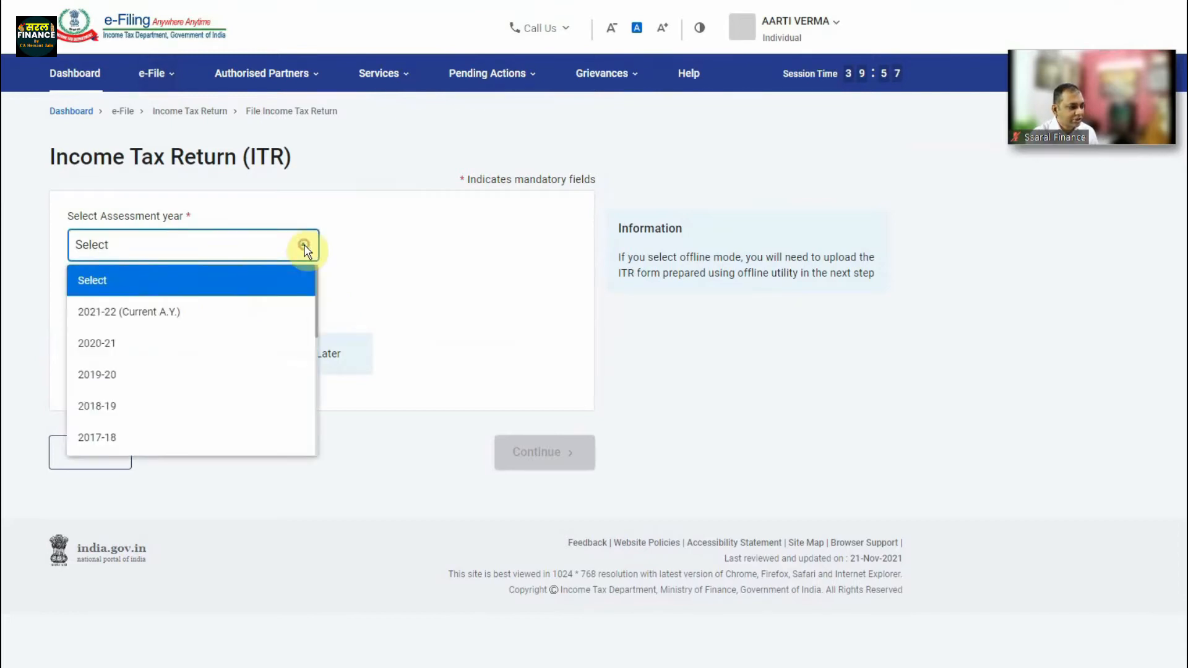
left_click(115, 314)
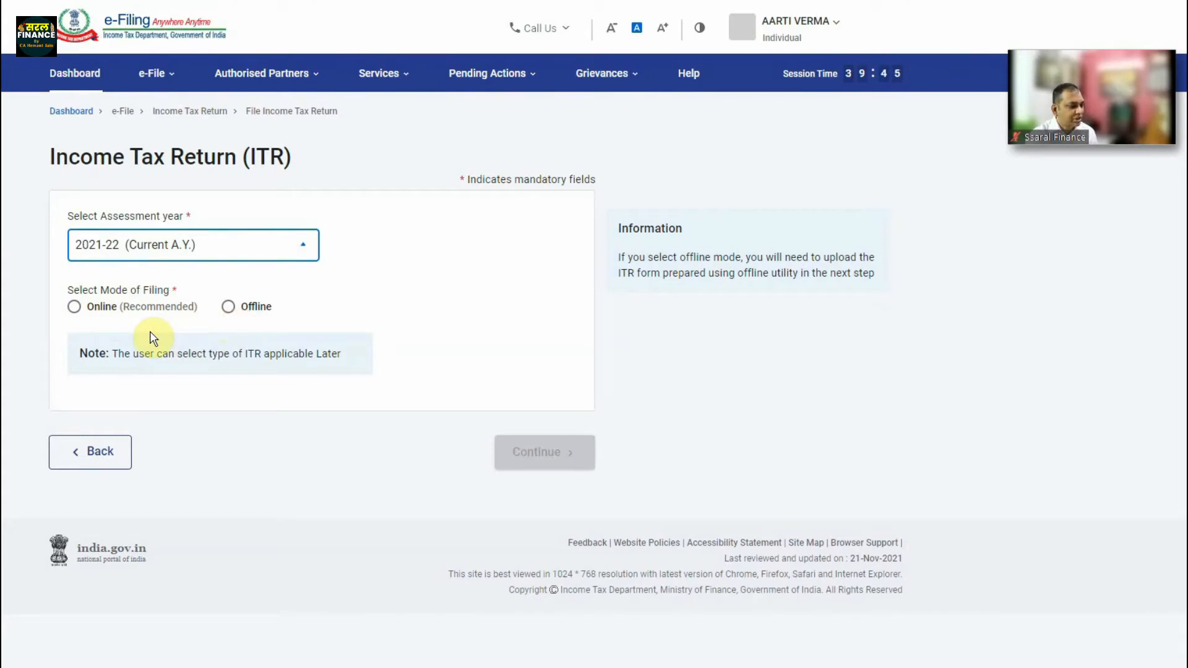
left_click(71, 308)
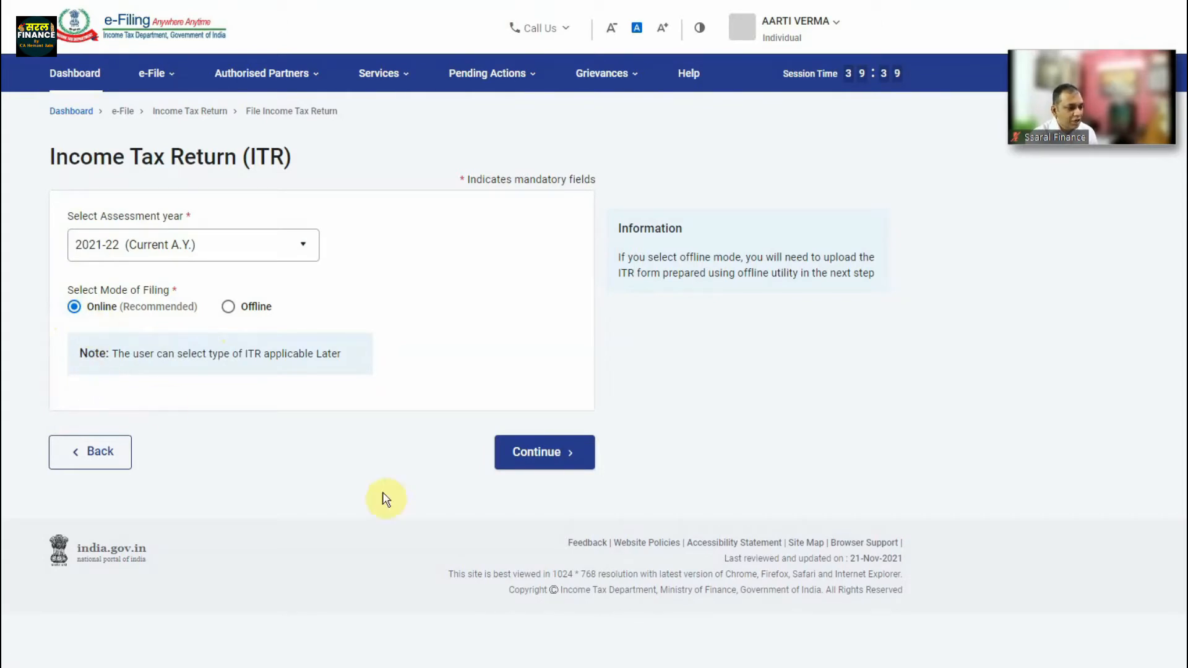
left_click(547, 458)
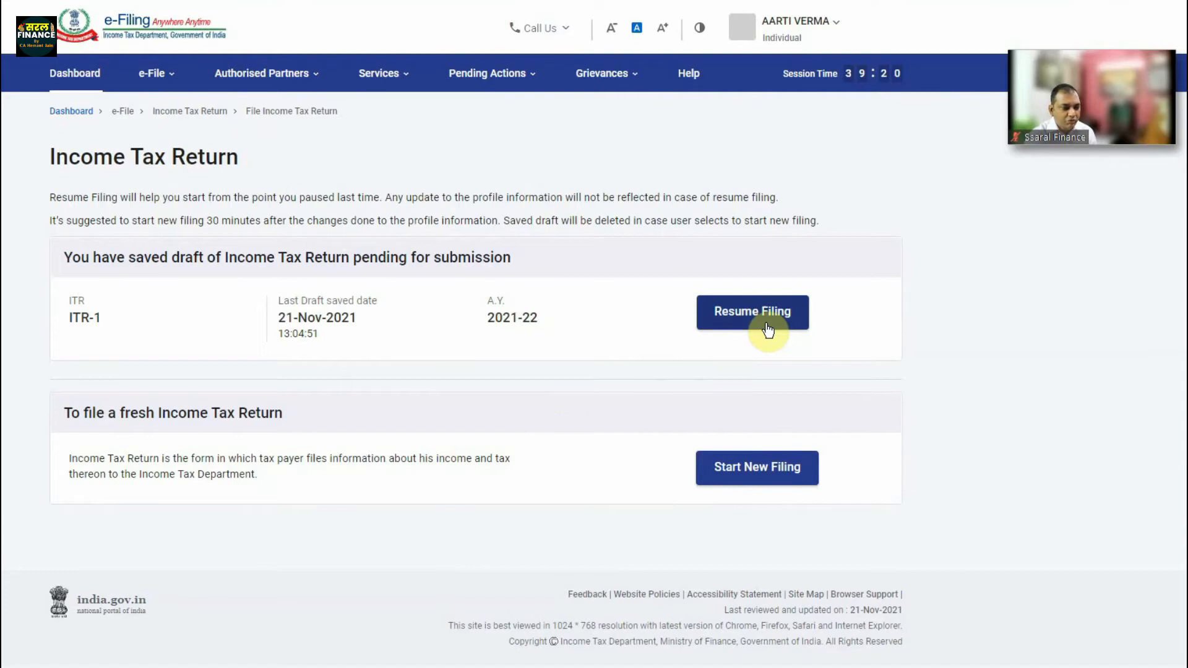
Start a new filing instead of resuming the draft, and choose Individual as the applicable status.
left_click(743, 473)
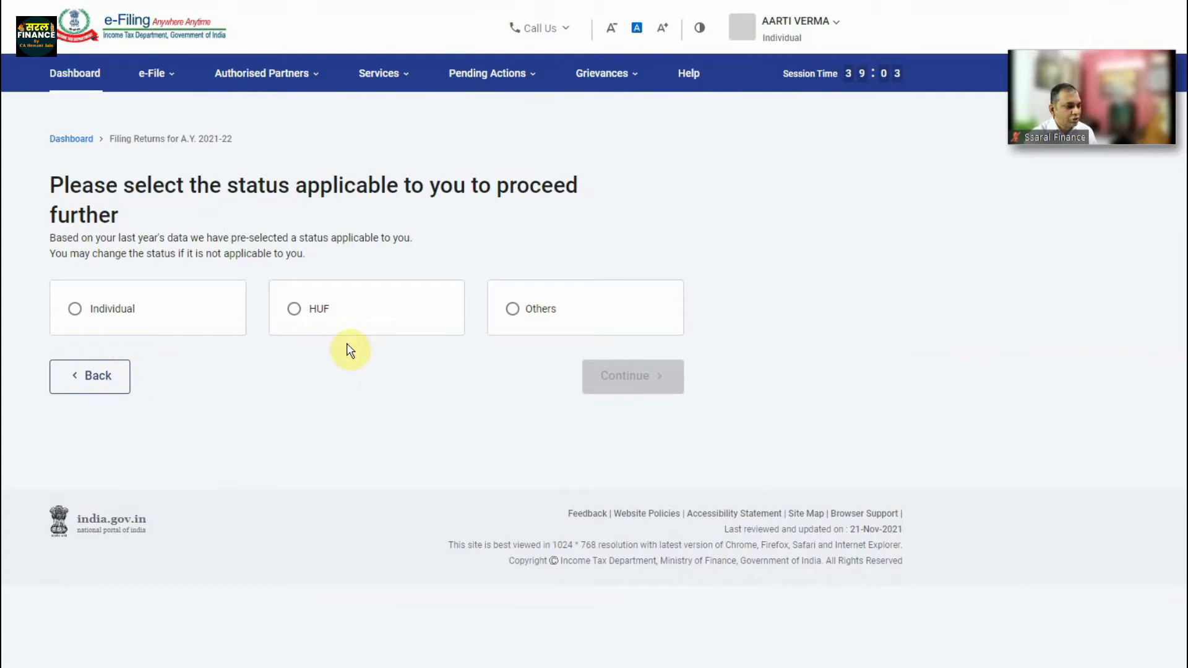
left_click(75, 308)
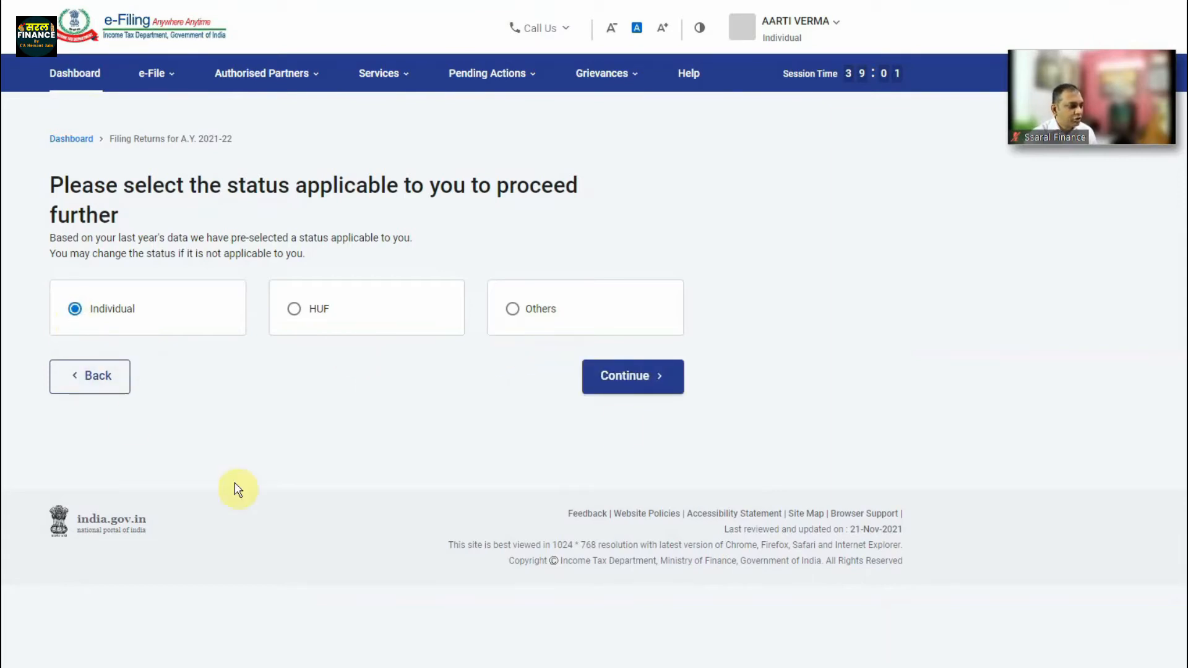
left_click(616, 380)
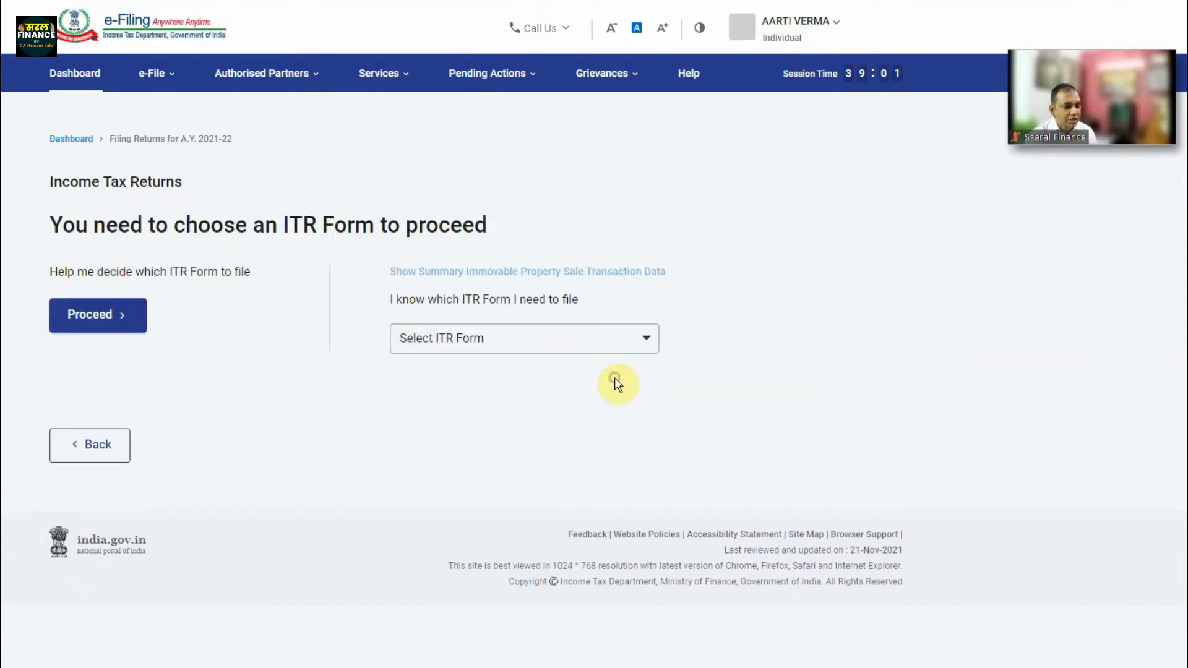
Choose ITR - 1 as the return form and proceed with it.
left_click(561, 342)
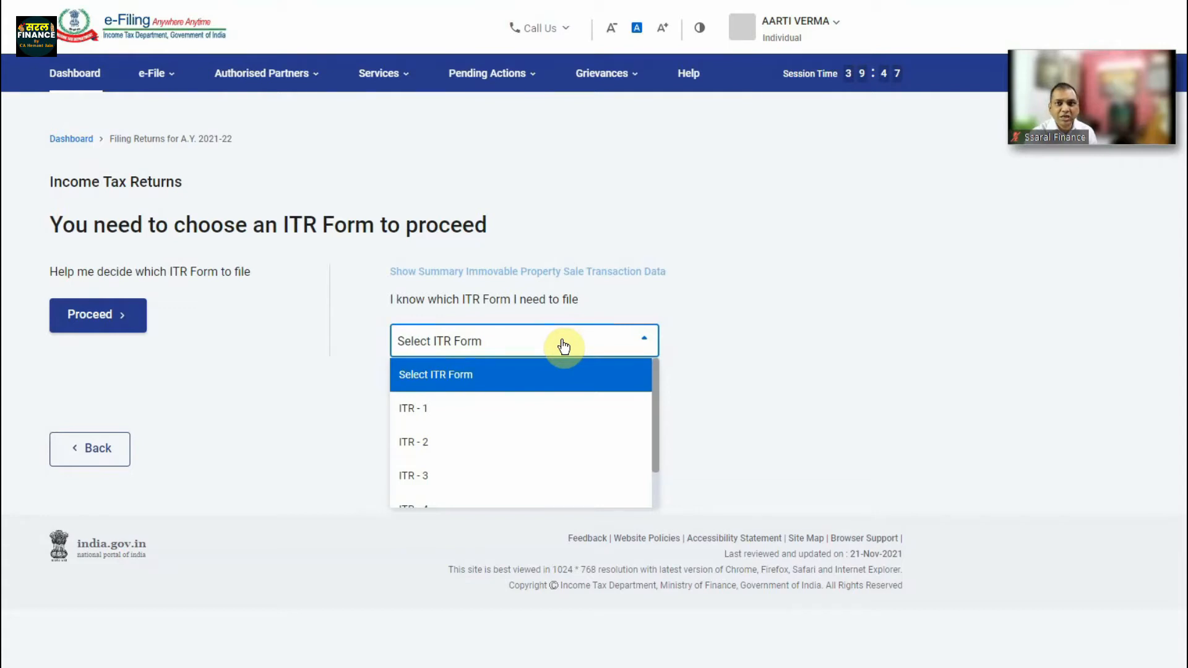
left_click(438, 414)
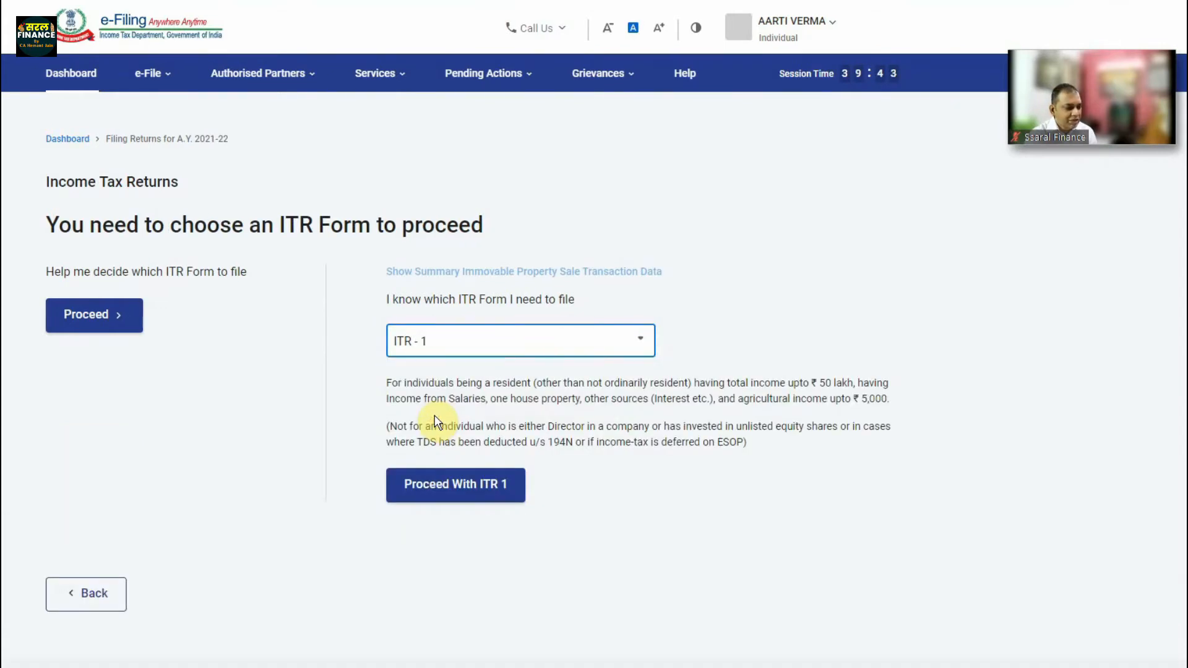
left_click(464, 484)
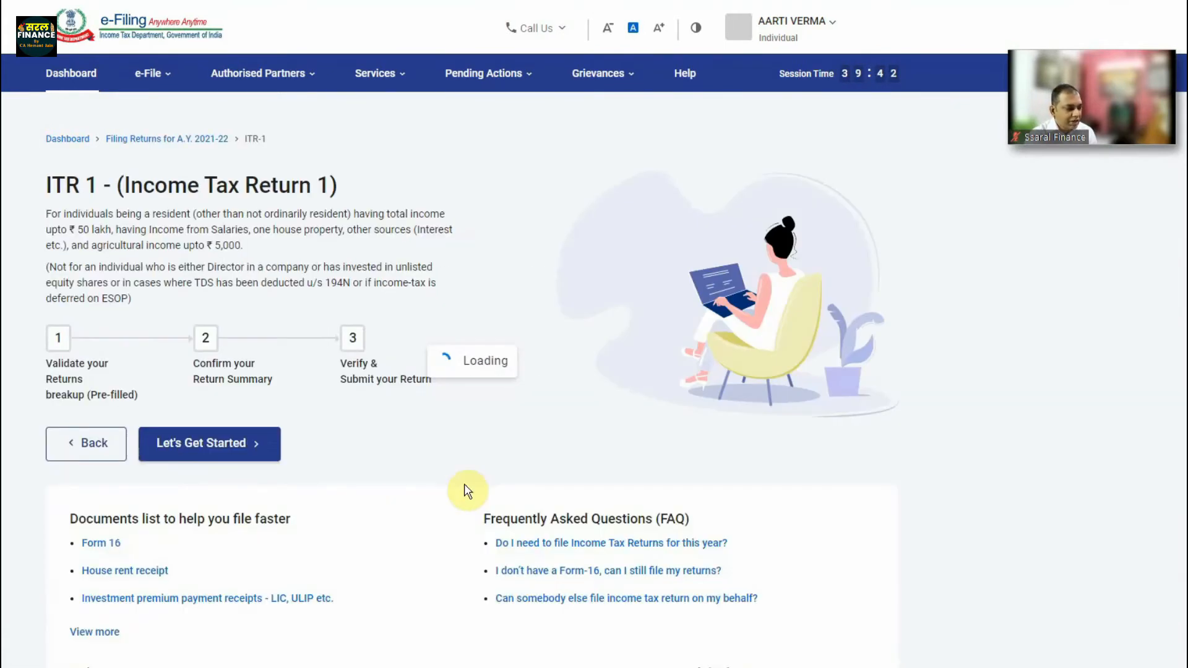
Get started with ITR 1 and give "Taxable income is more than basic exemption limit" as the filing reason.
scroll(476, 470, "down", 3)
left_click(209, 221)
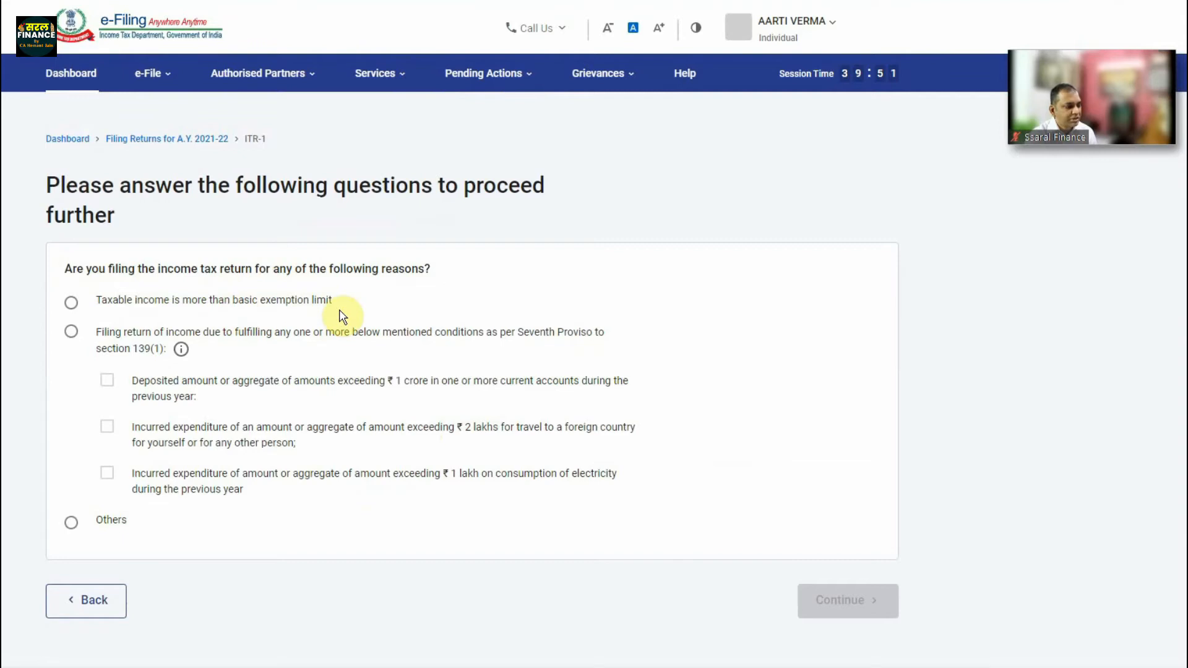
left_click(71, 303)
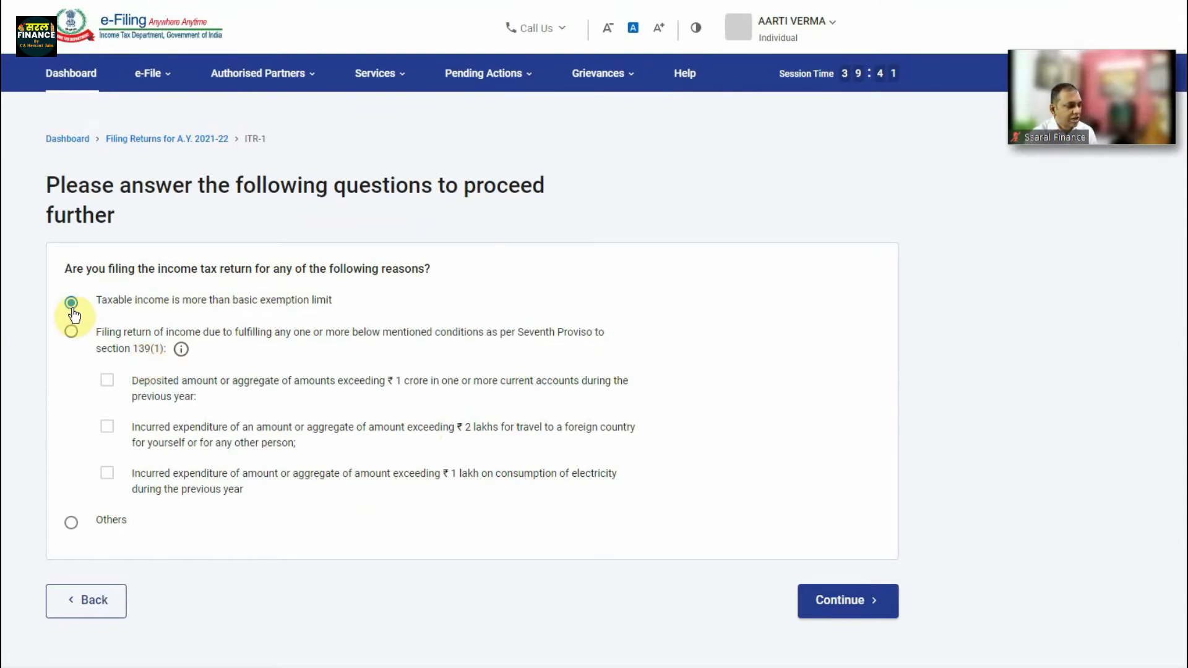
left_click(807, 594)
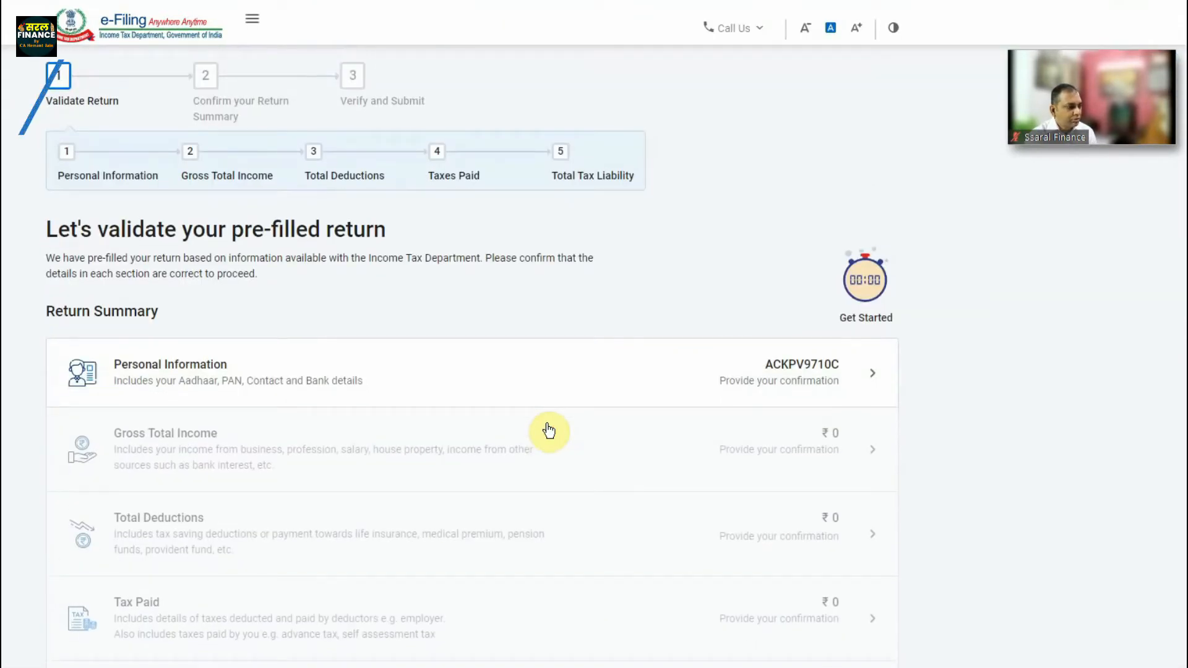
Open the return's Personal Information section, review the profile and contact details, and set the Nature of Employment to Others.
scroll(549, 432, "down", 1)
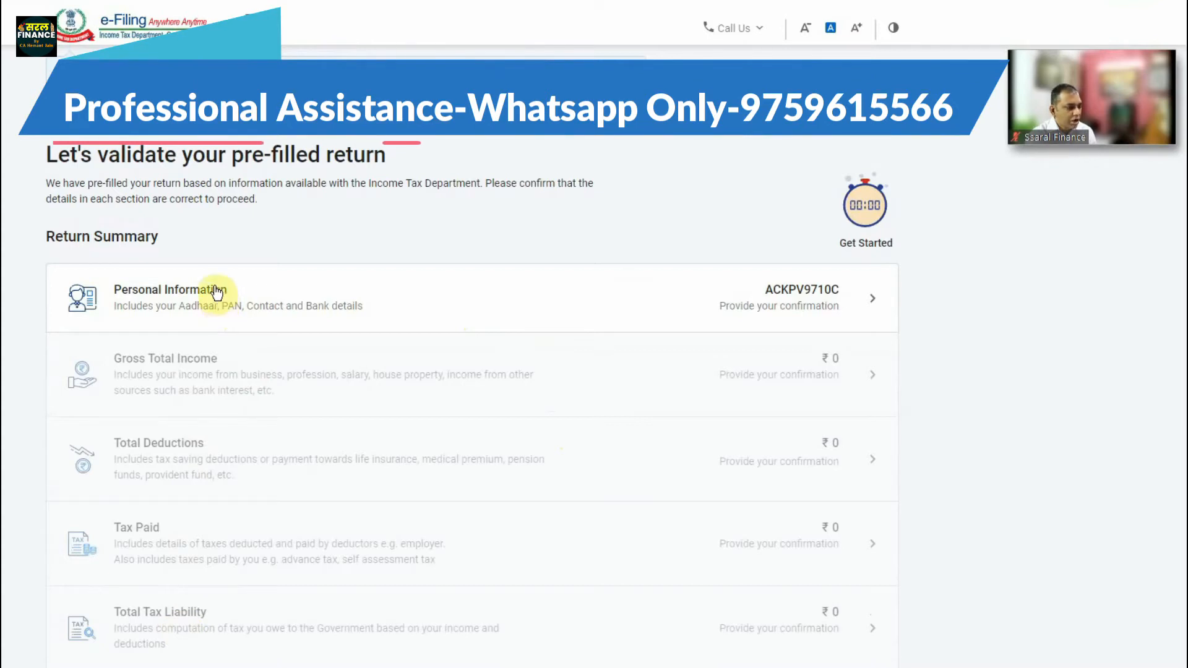
left_click(210, 298)
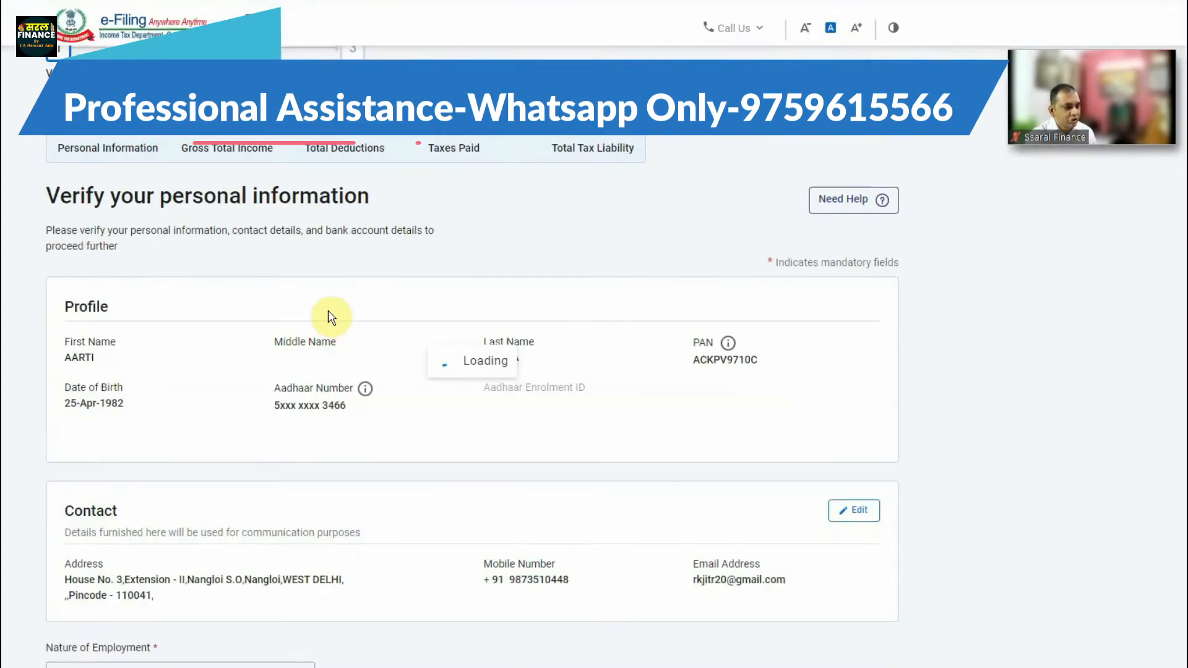
scroll(333, 318, "down", 4)
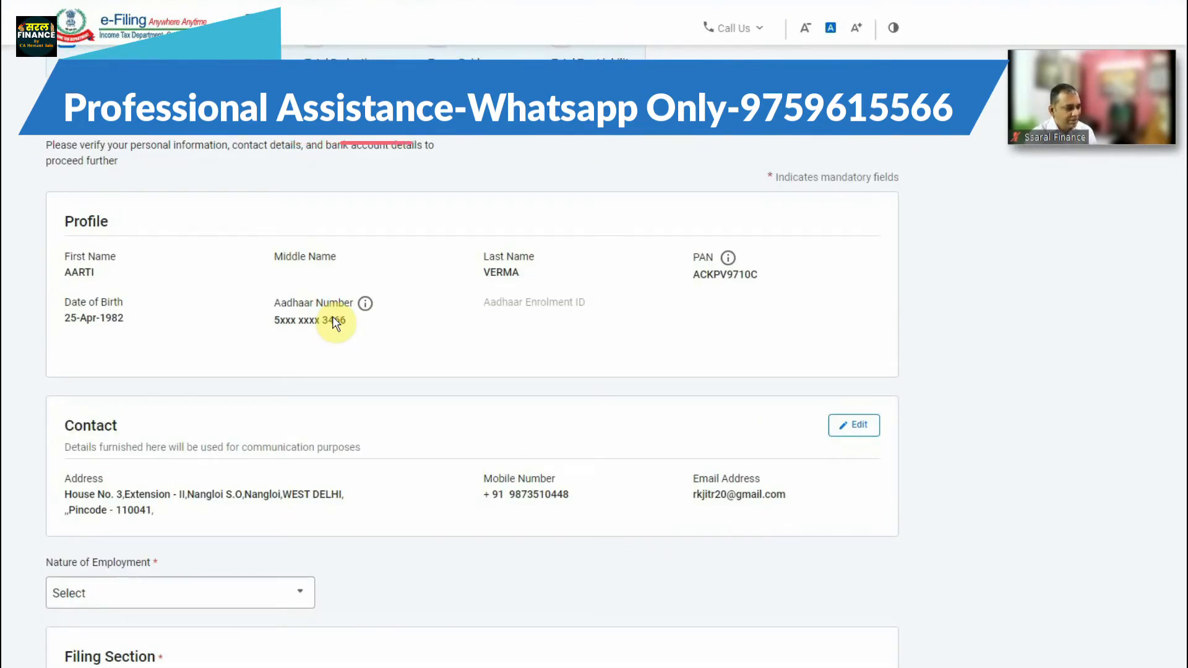
scroll(252, 313, "down", 3)
scroll(252, 313, "up", 3)
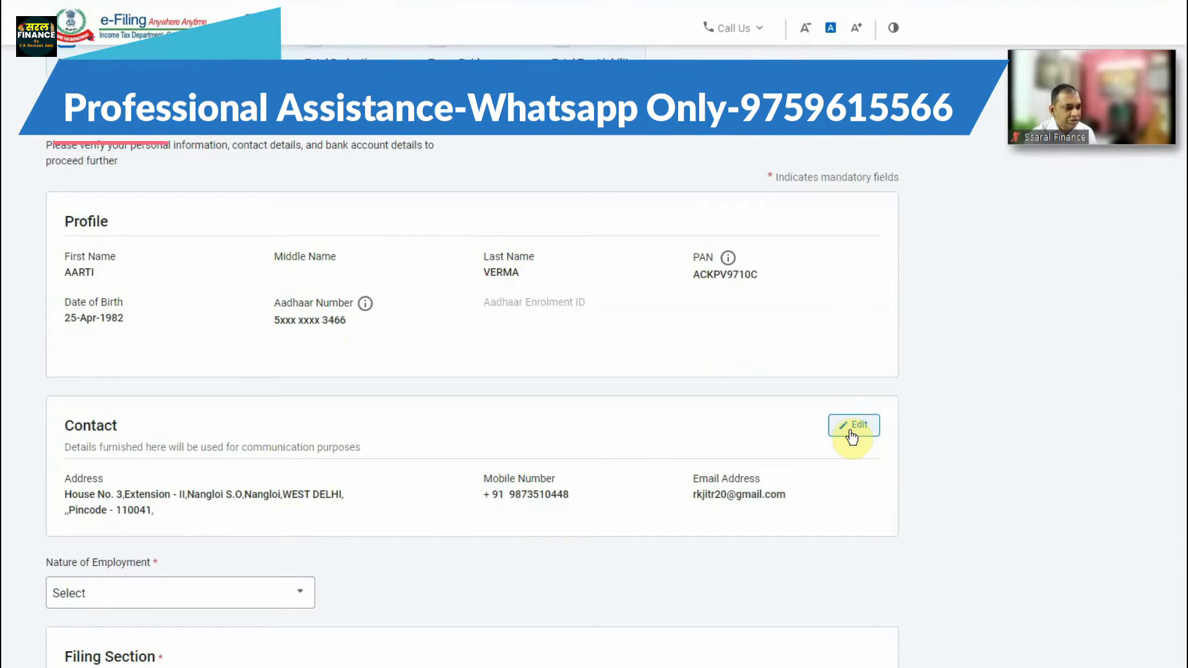
scroll(852, 436, "down", 7)
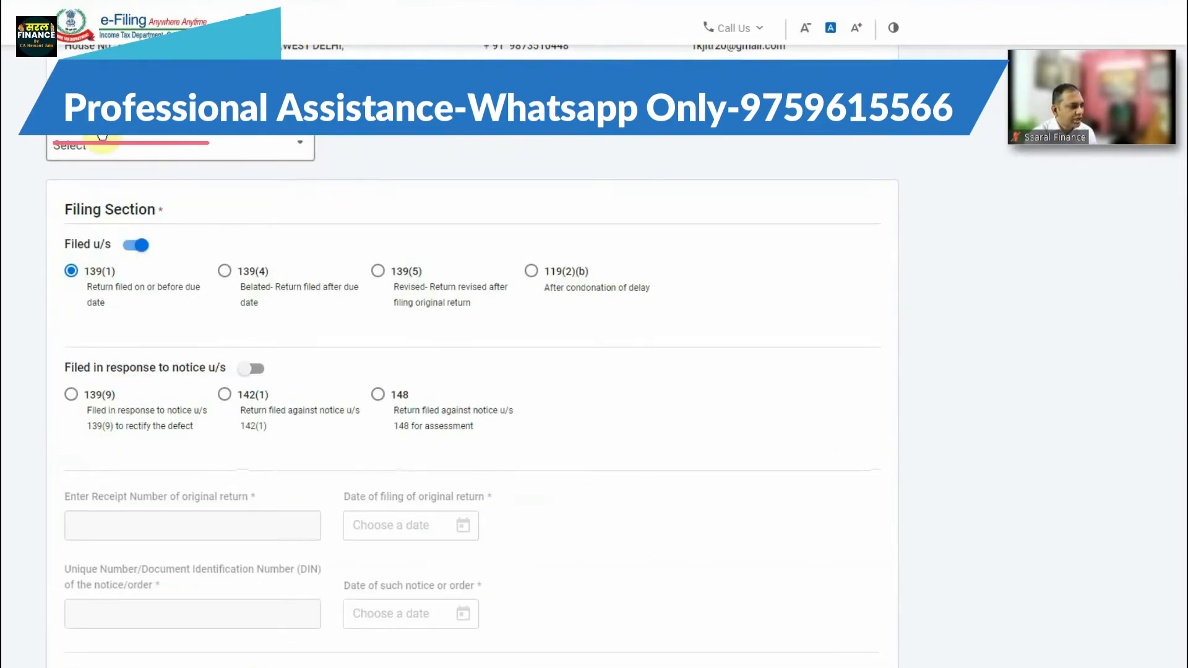
left_click(298, 142)
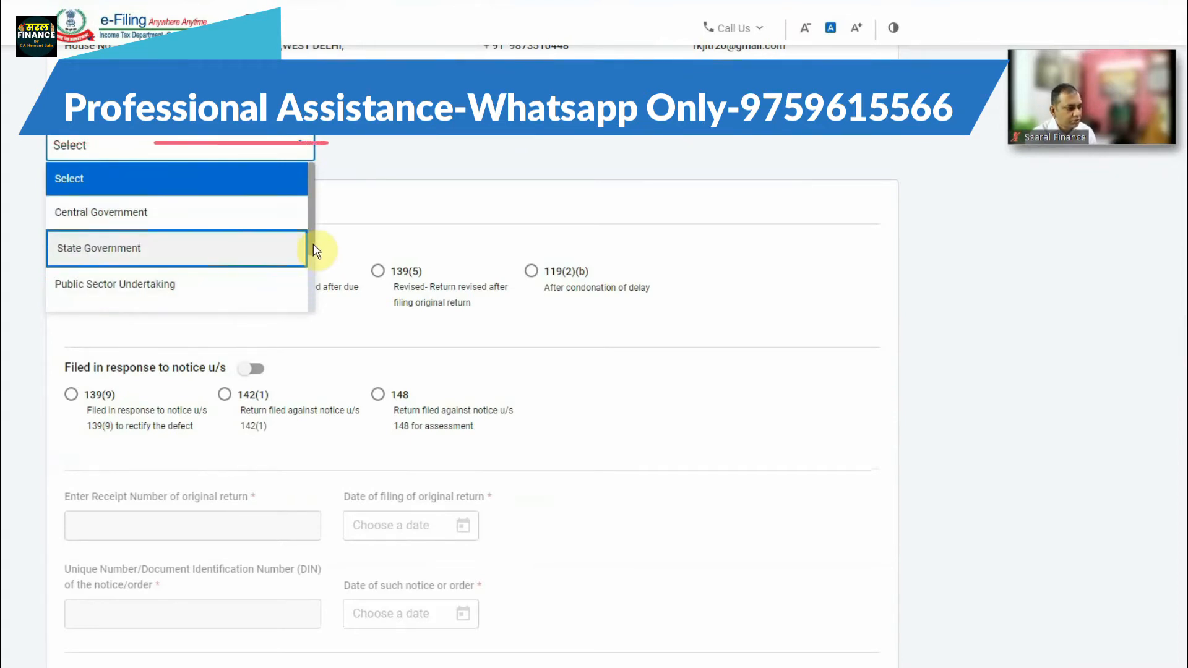
scroll(316, 249, "down", 3)
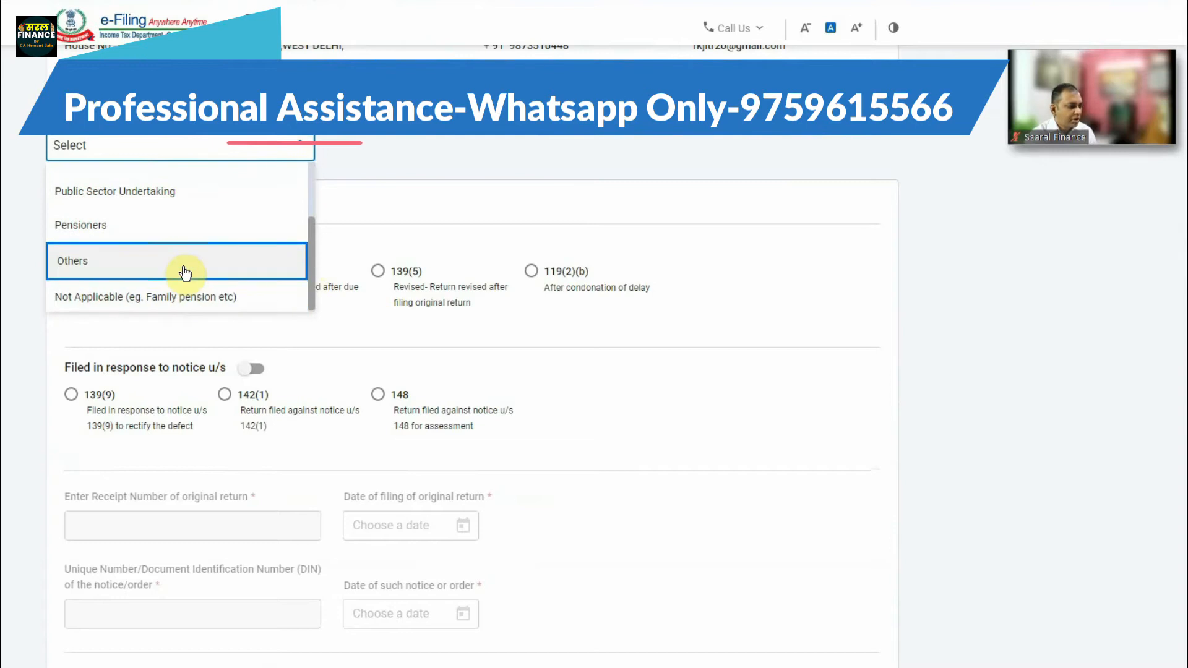
left_click(130, 263)
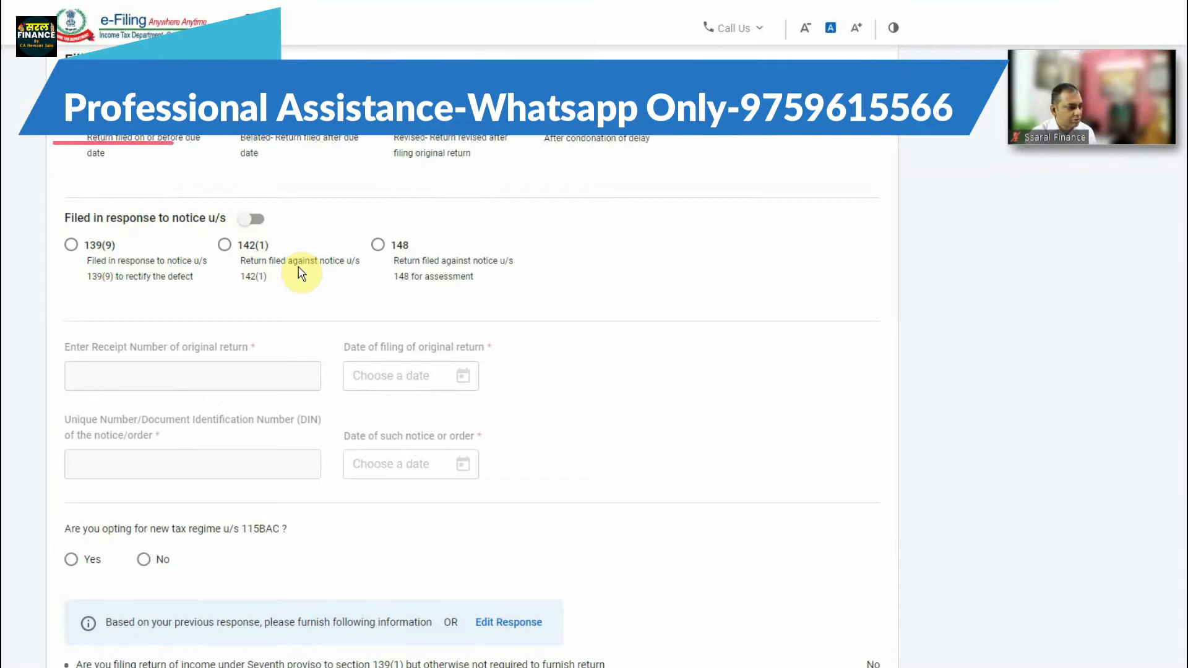
Answer No to opting for the new tax regime u/s 115BAC and confirm the Personal Information section.
scroll(425, 285, "down", 4)
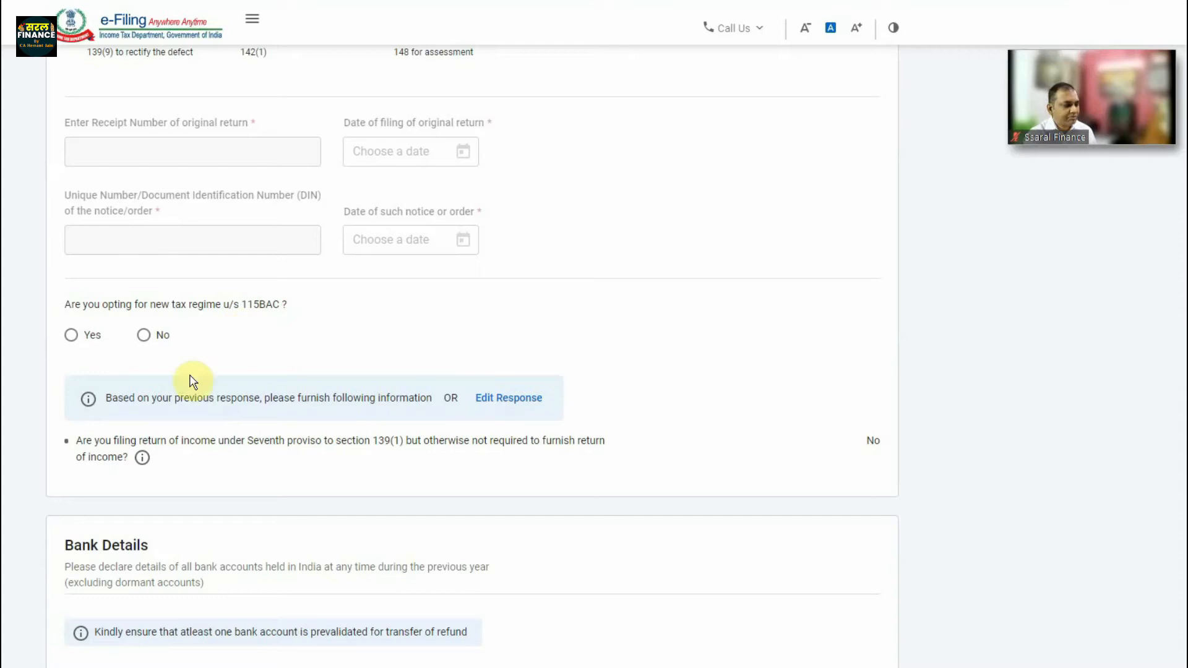
left_click(145, 335)
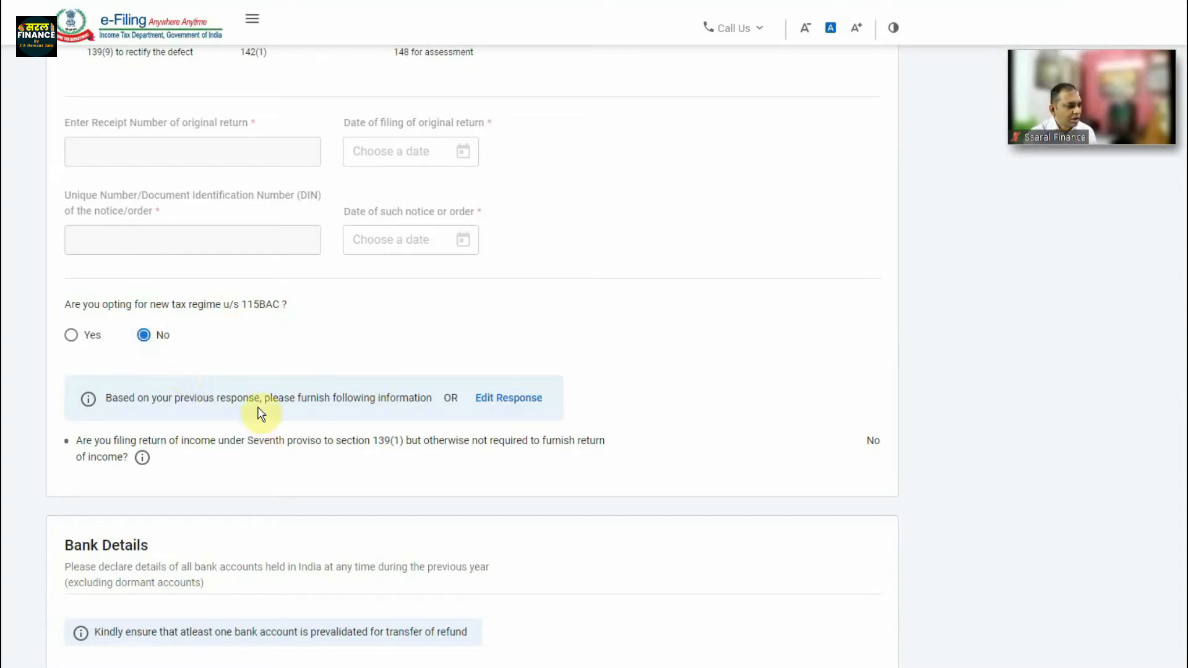
scroll(299, 374, "down", 6)
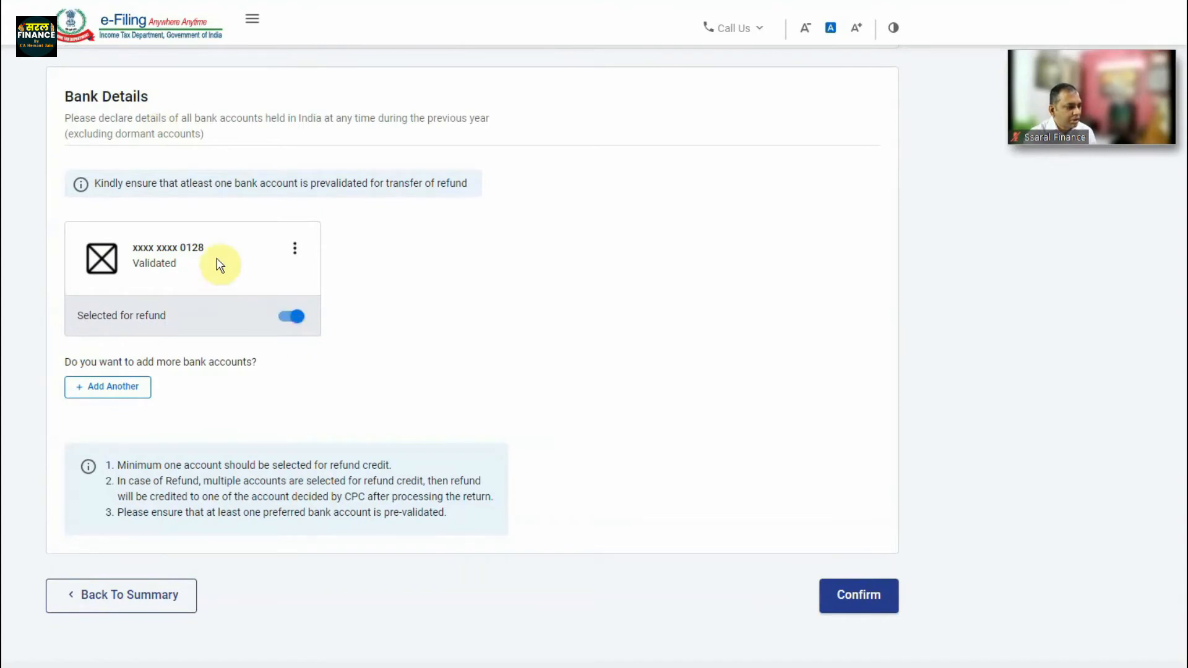
left_click(860, 597)
In the Gross Total Income section, answer No to the House Rent Allowance exemption and continue to the income source details.
scroll(588, 489, "down", 2)
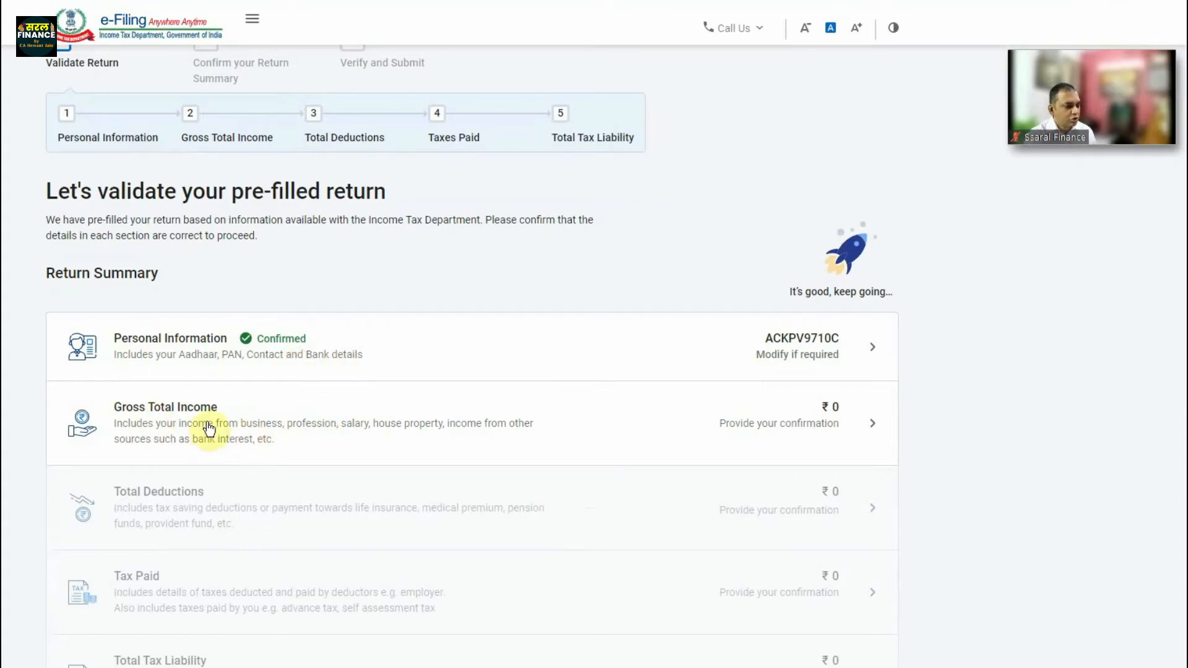
left_click(179, 412)
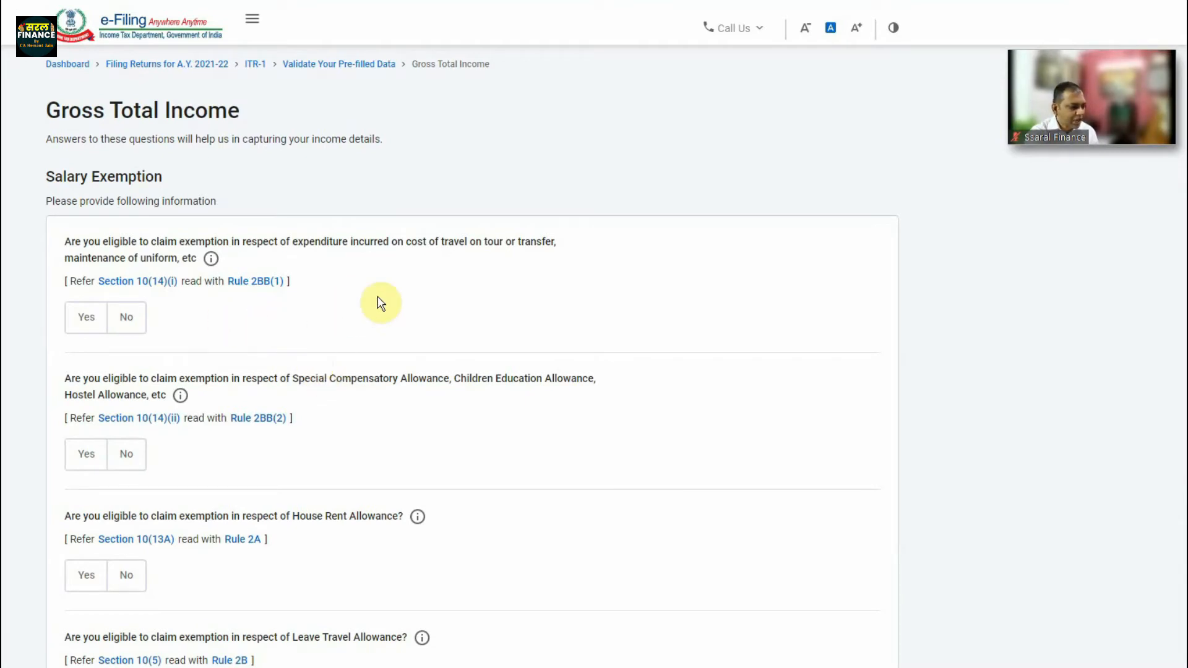
scroll(357, 410, "down", 3)
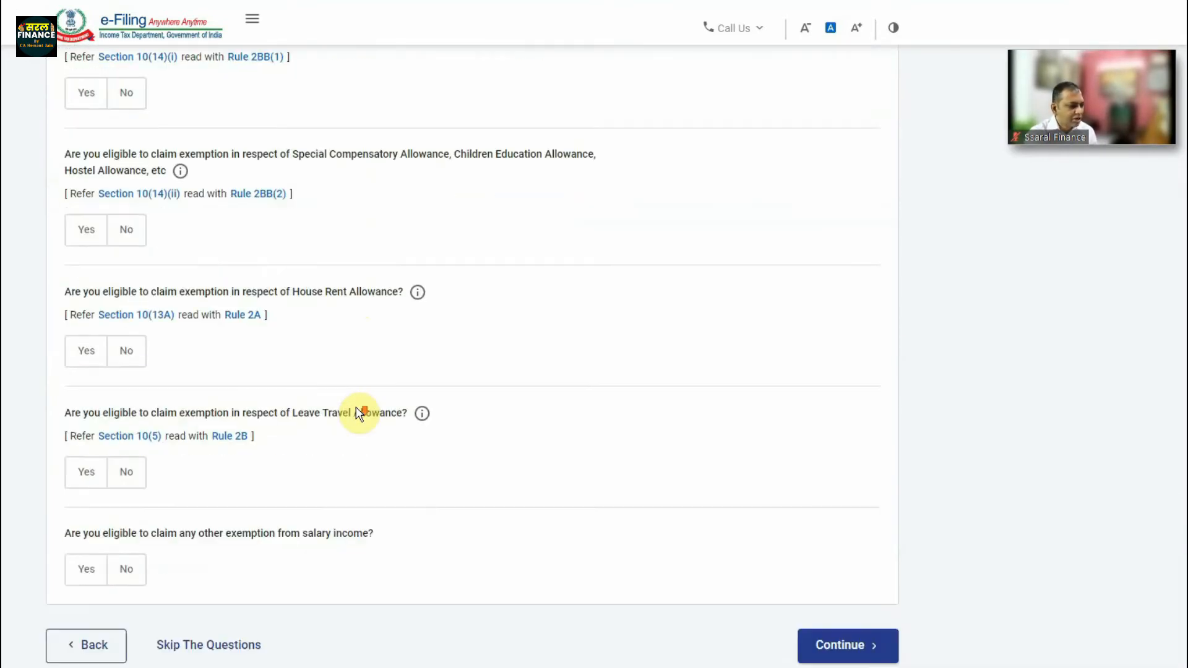
scroll(239, 411, "down", 1)
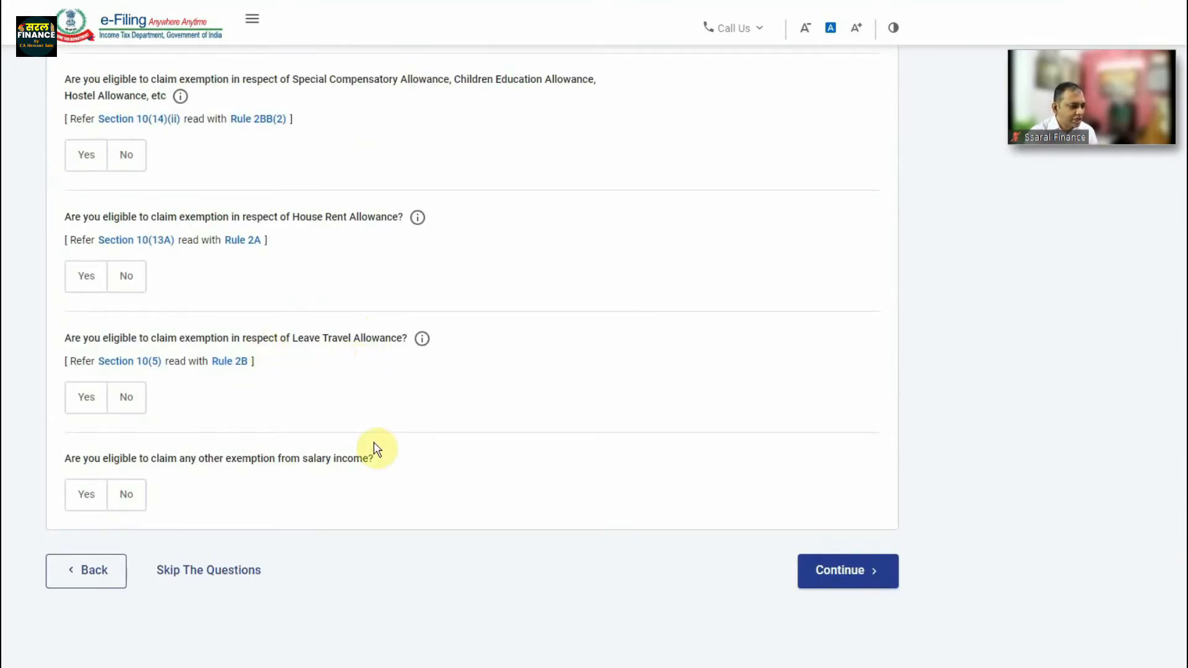
left_click(78, 279)
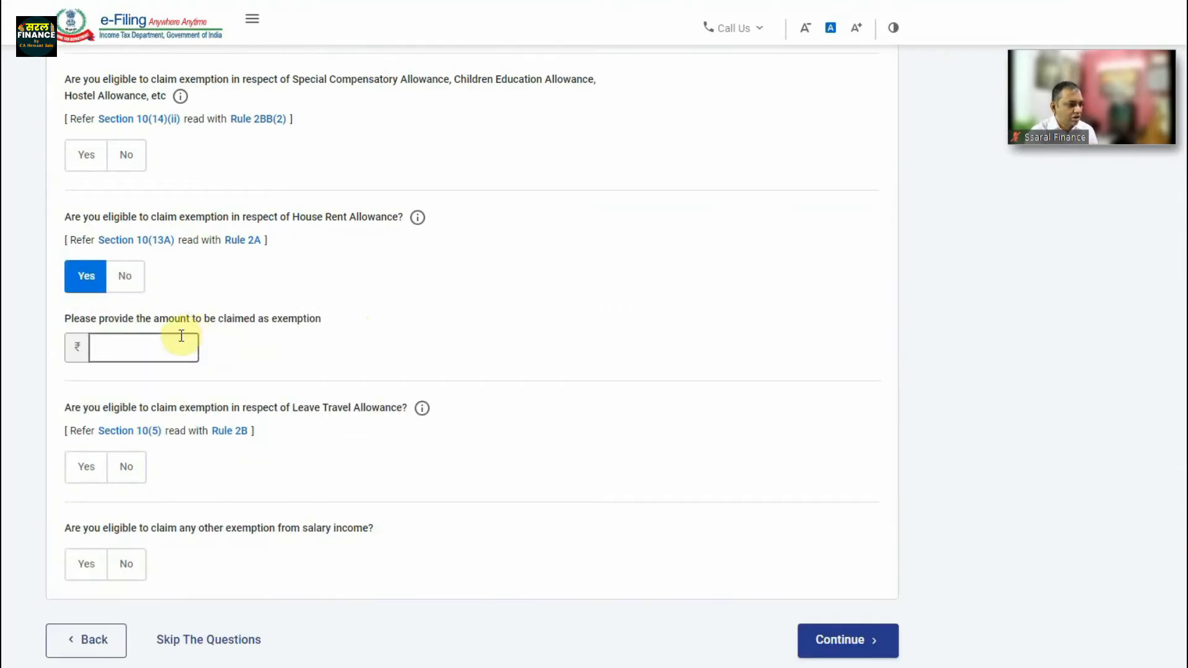
left_click(112, 355)
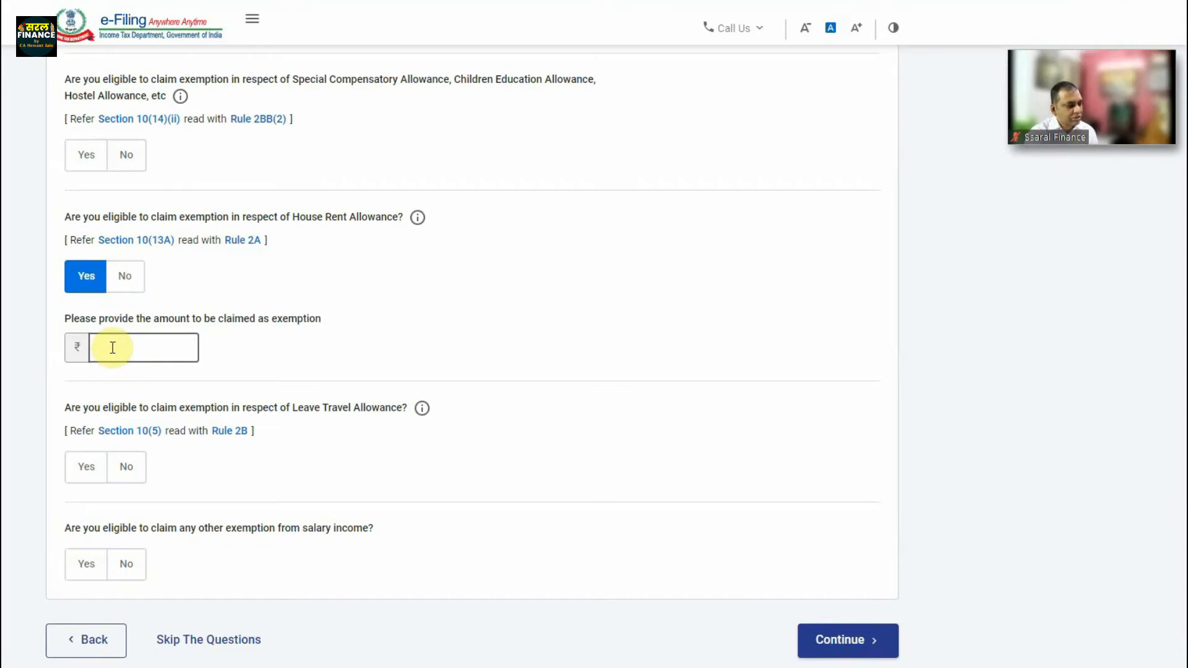
left_click(125, 282)
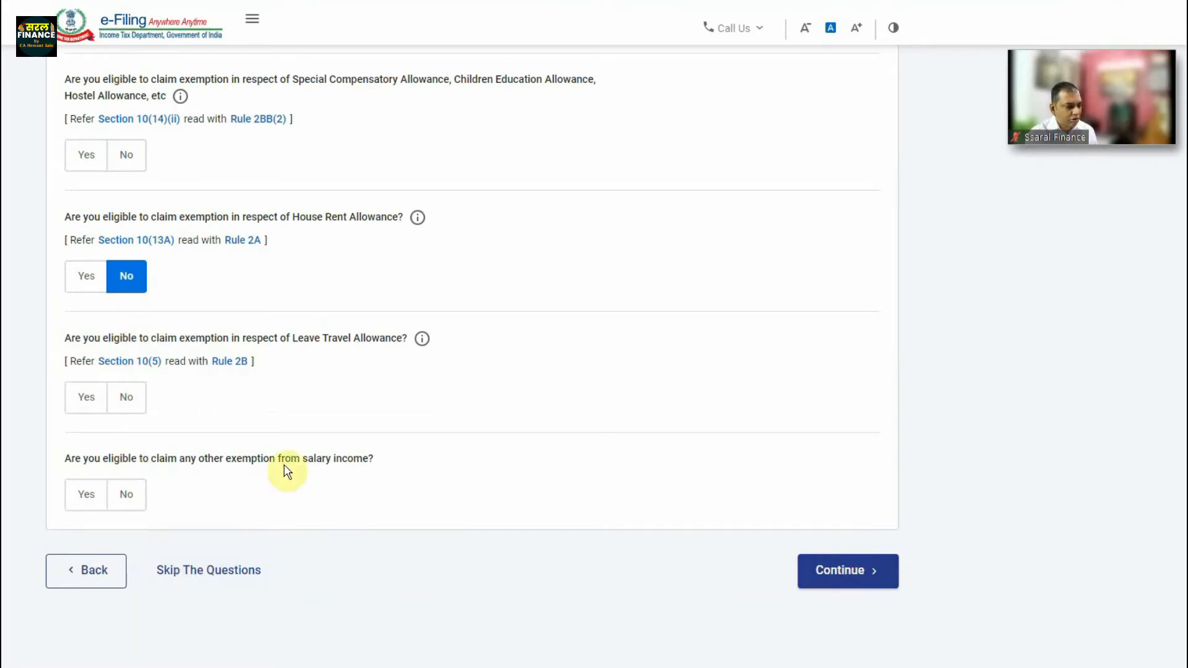
left_click(835, 577)
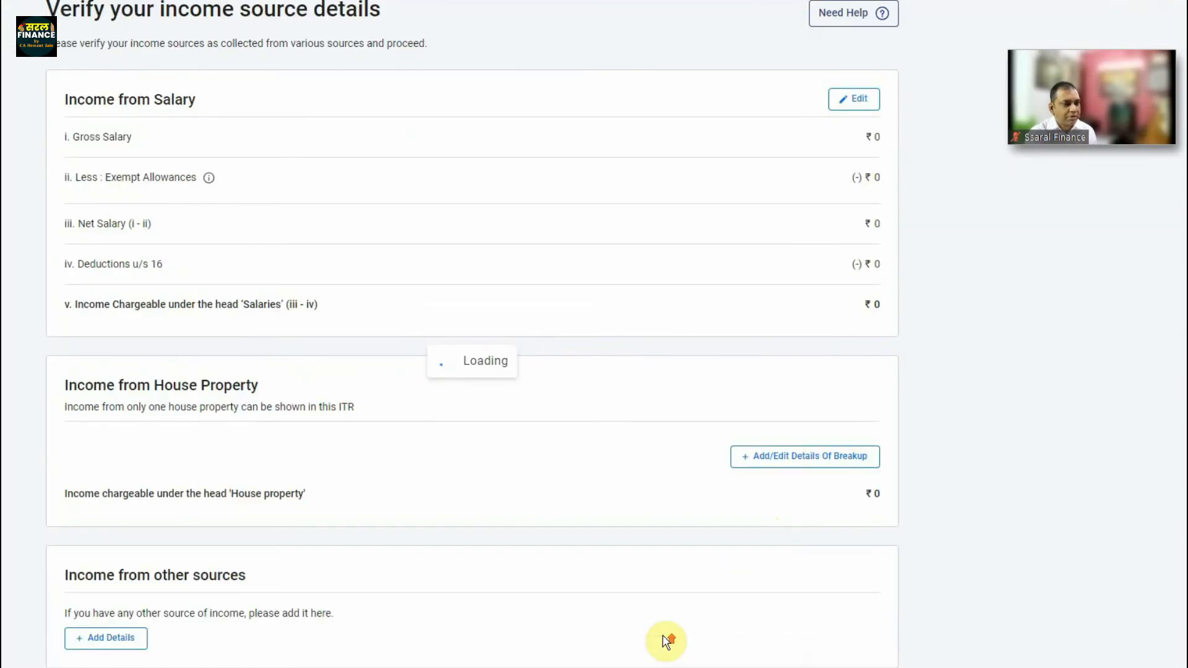
Look up the section 17(1) salary in the Form 16 PDF and enter 2273469 as salary in the return's Income from Salary details.
scroll(693, 551, "down", 5)
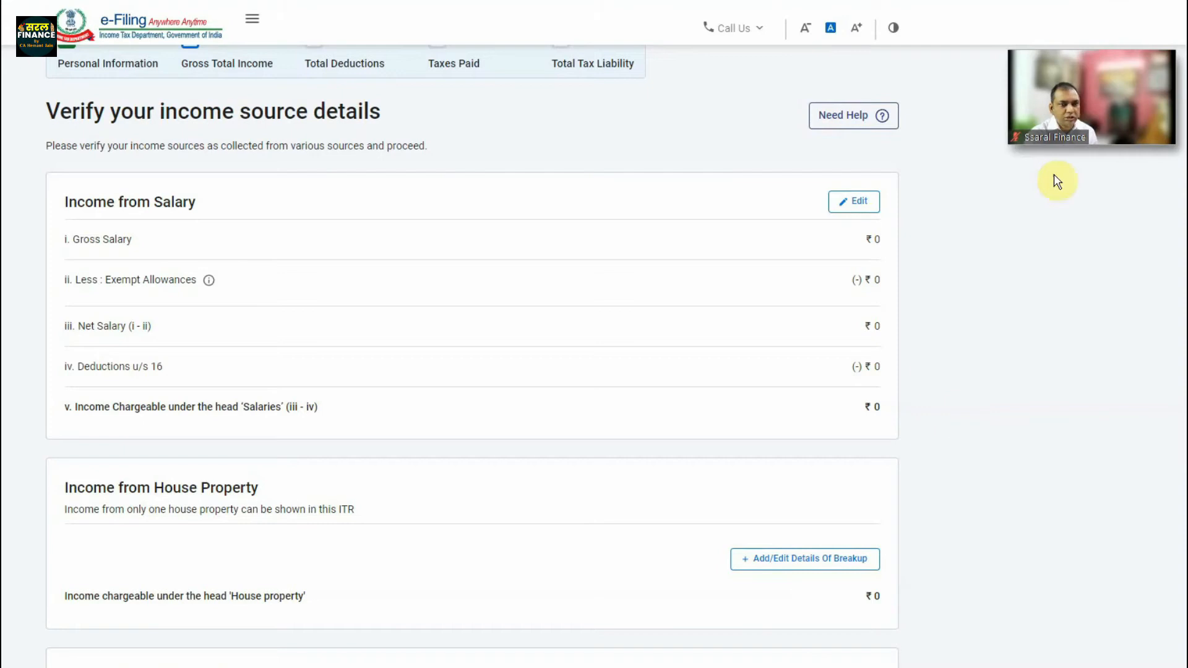
left_click(326, 667)
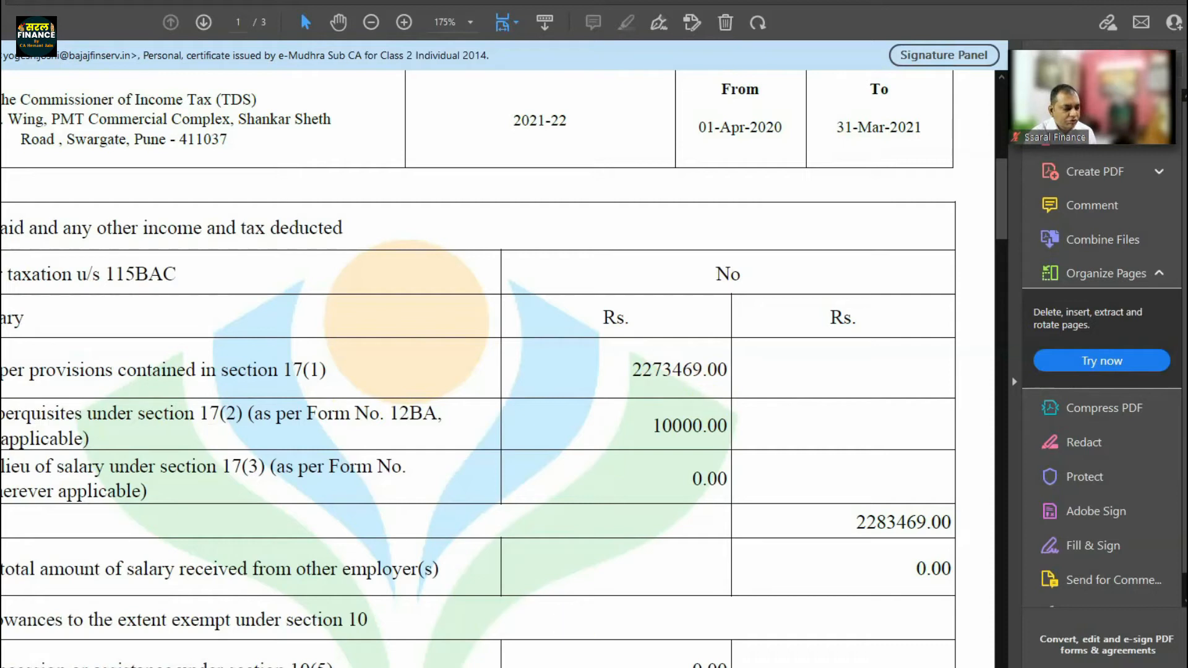
mouse_move(290, 667)
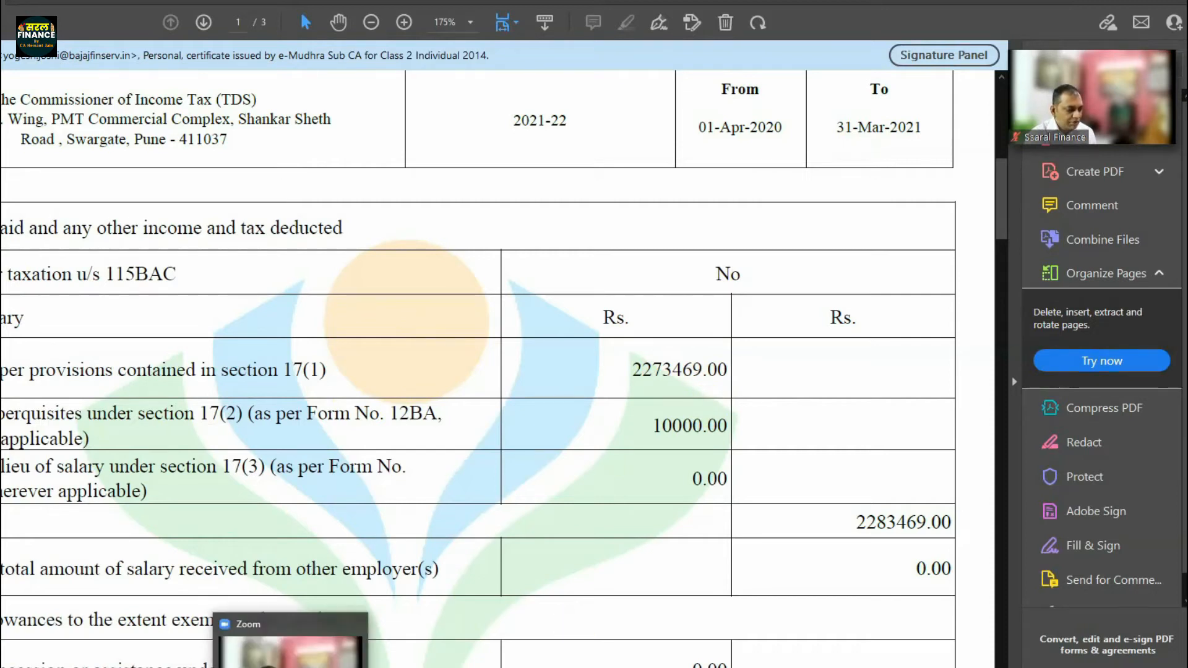
mouse_move(327, 667)
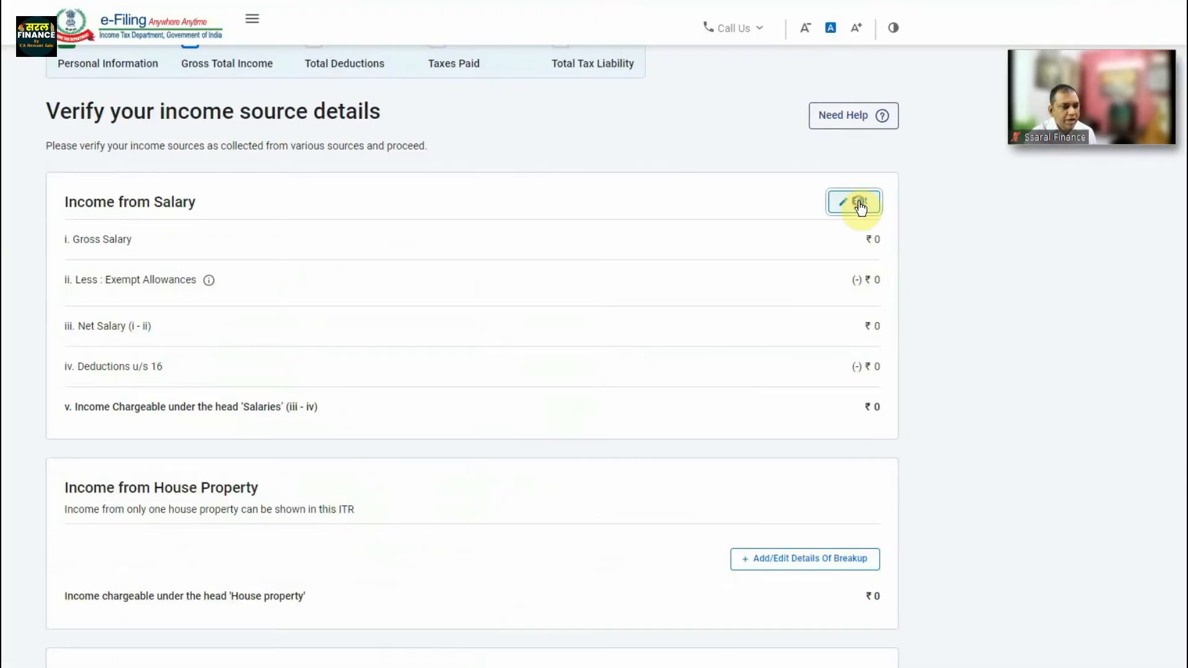
left_click(859, 202)
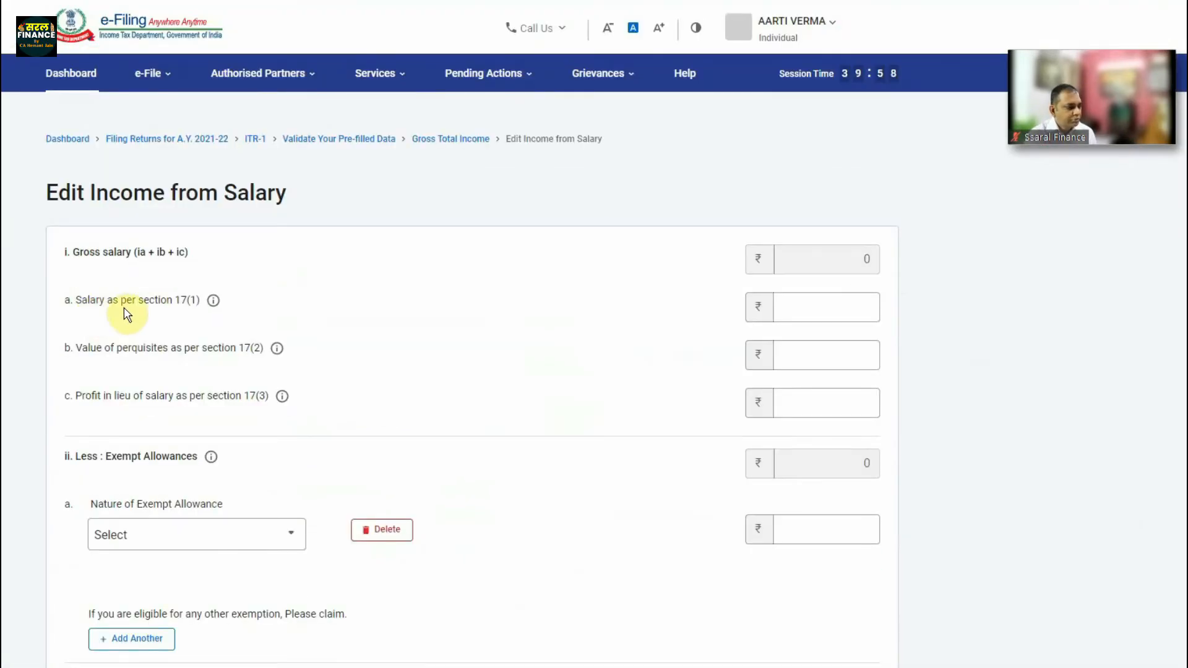
left_click(837, 310)
type("22")
type("73469")
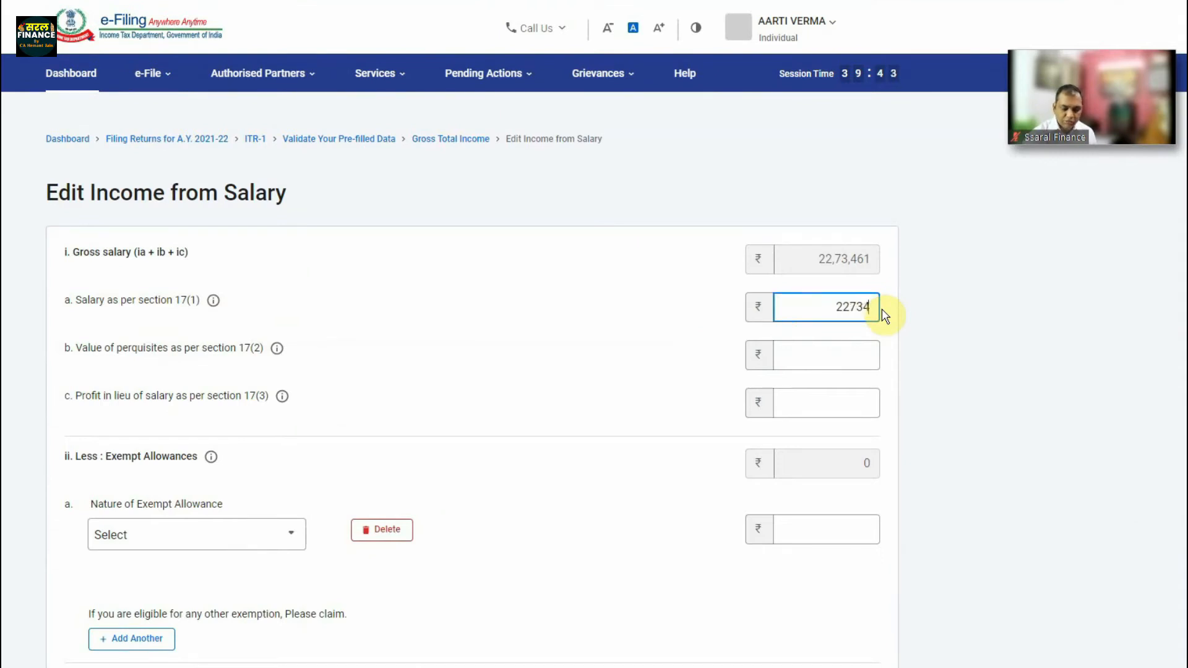
Check the section 17(2) amount in the Form 16 PDF and set the value of perquisites to 10000.
key("alt+Tab")
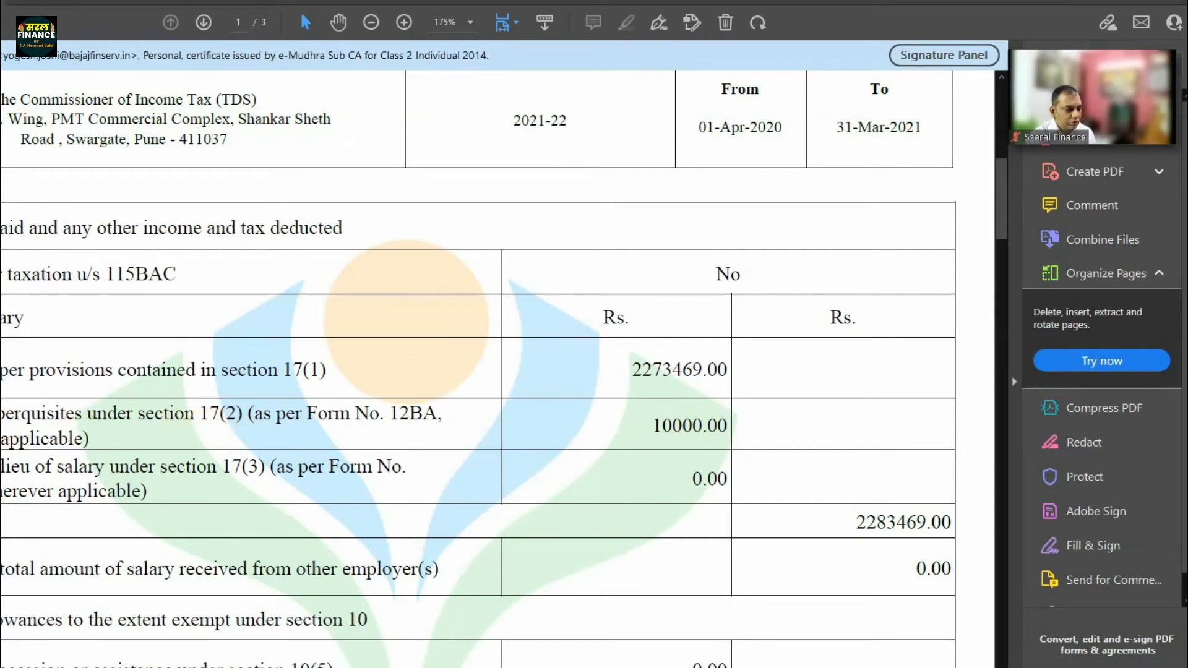
key("alt+Tab")
left_click(832, 354)
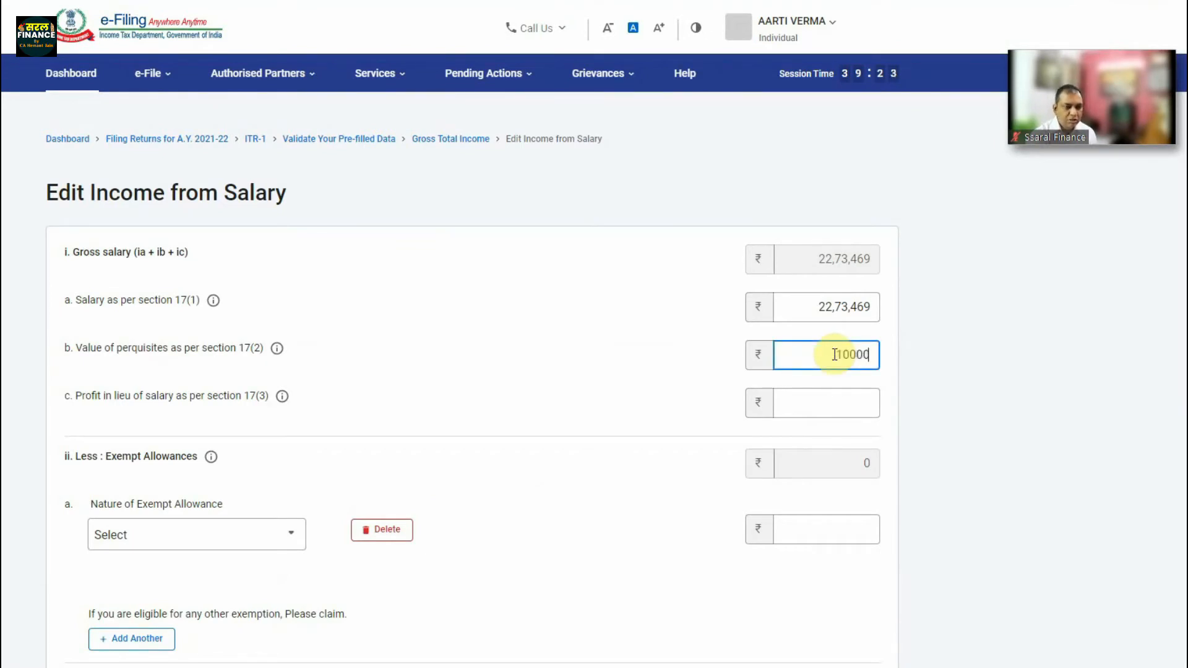
left_click(540, 376)
Compare the net salary and section 16 deductions with the Form 16 PDF and save the salary income details.
scroll(540, 376, "down", 3)
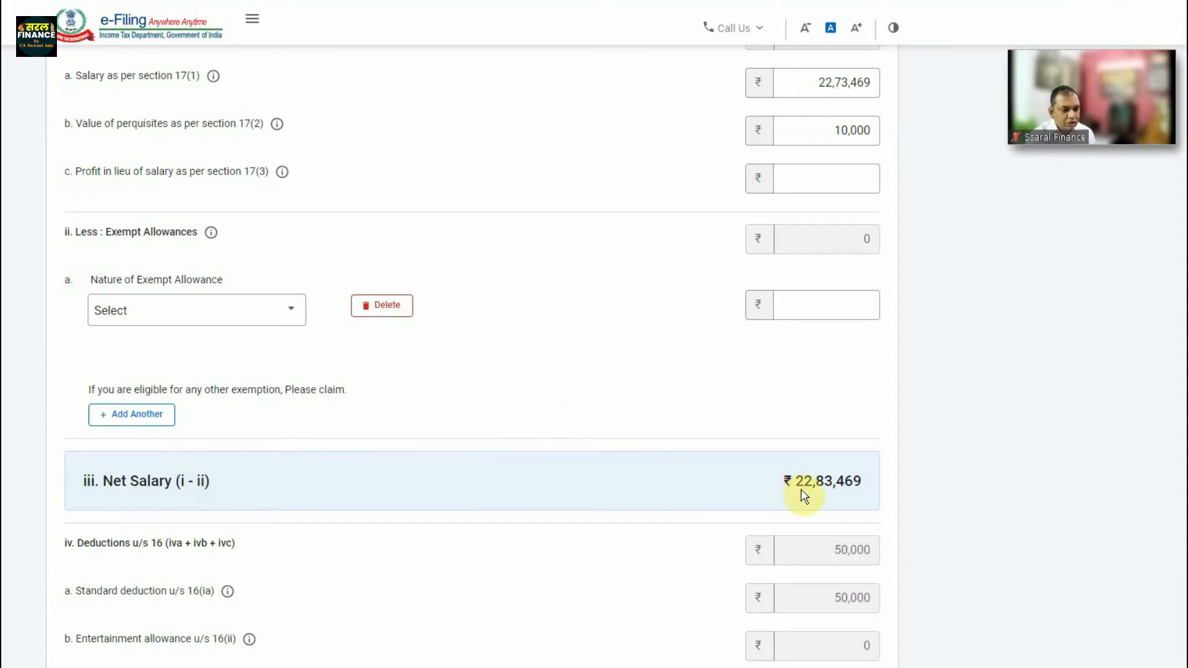
key("alt+Tab")
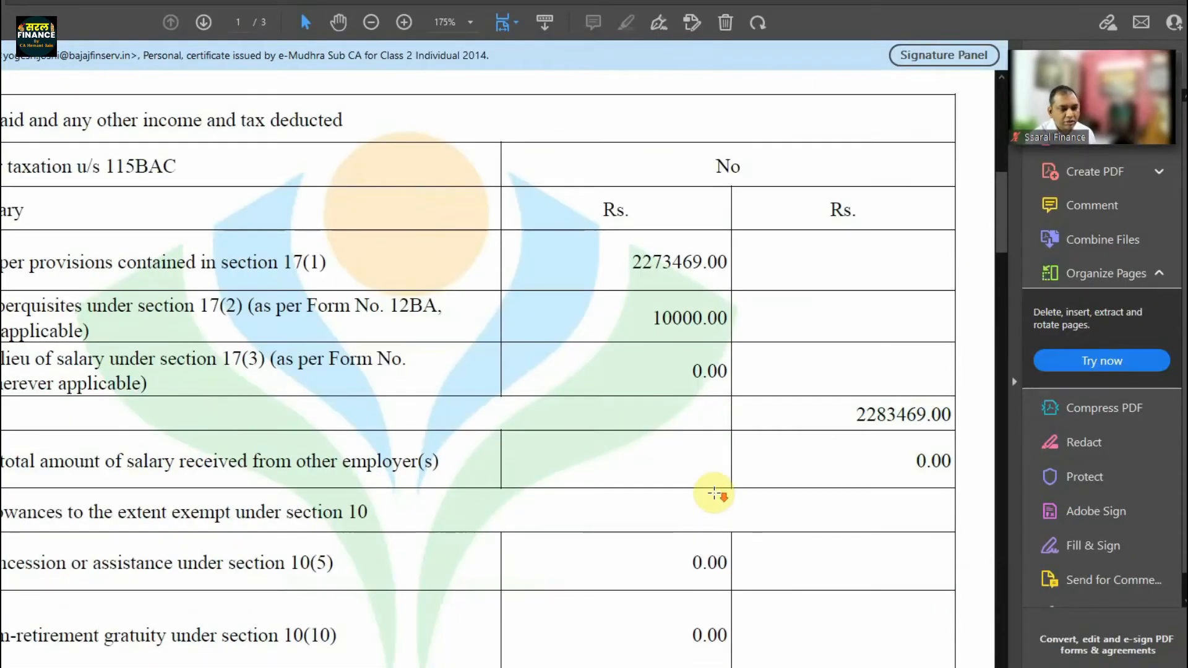
scroll(933, 425, "down", 15)
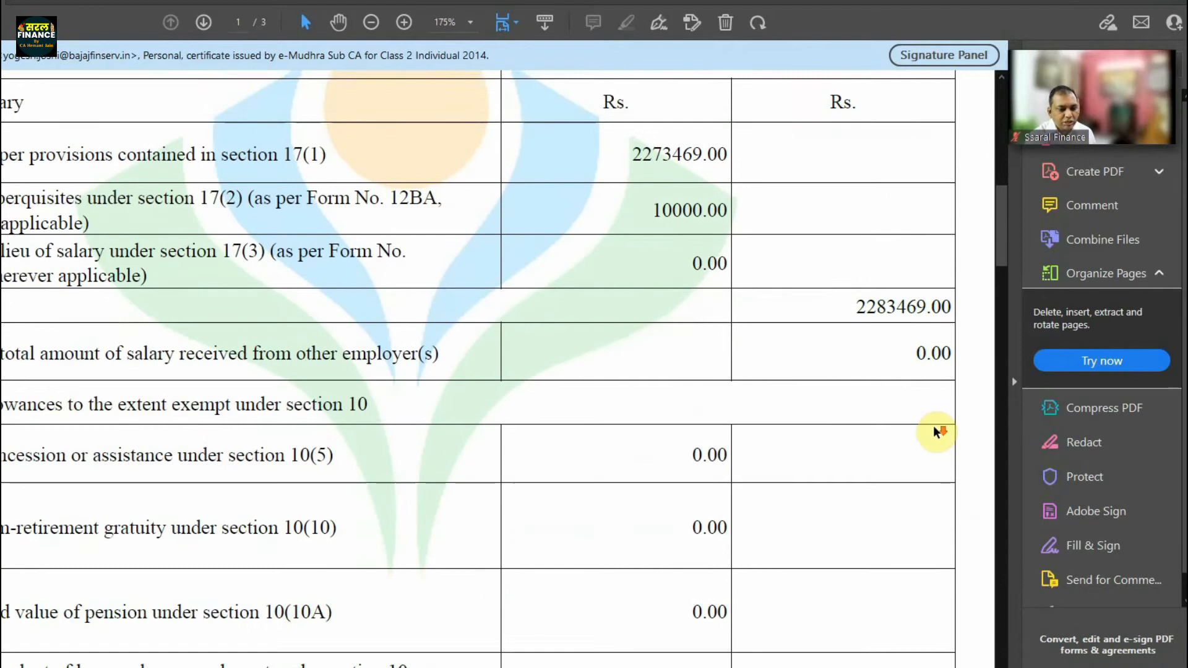
scroll(933, 426, "down", 5)
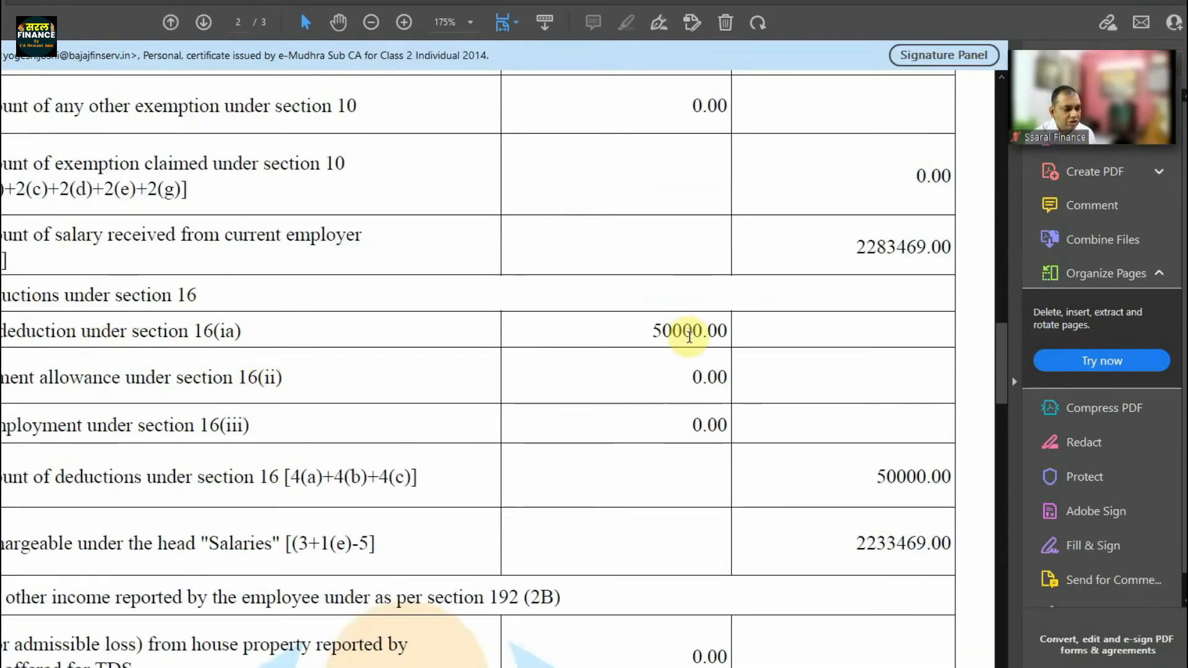
key("alt+Tab")
scroll(602, 564, "down", 2)
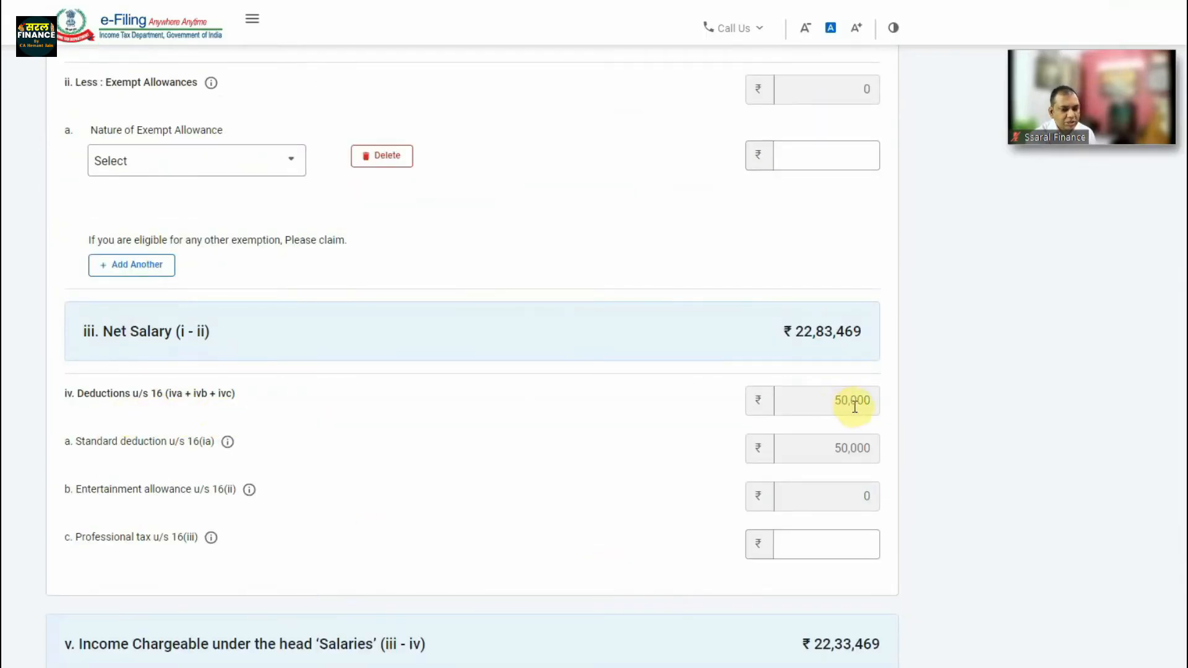
scroll(852, 413, "down", 2)
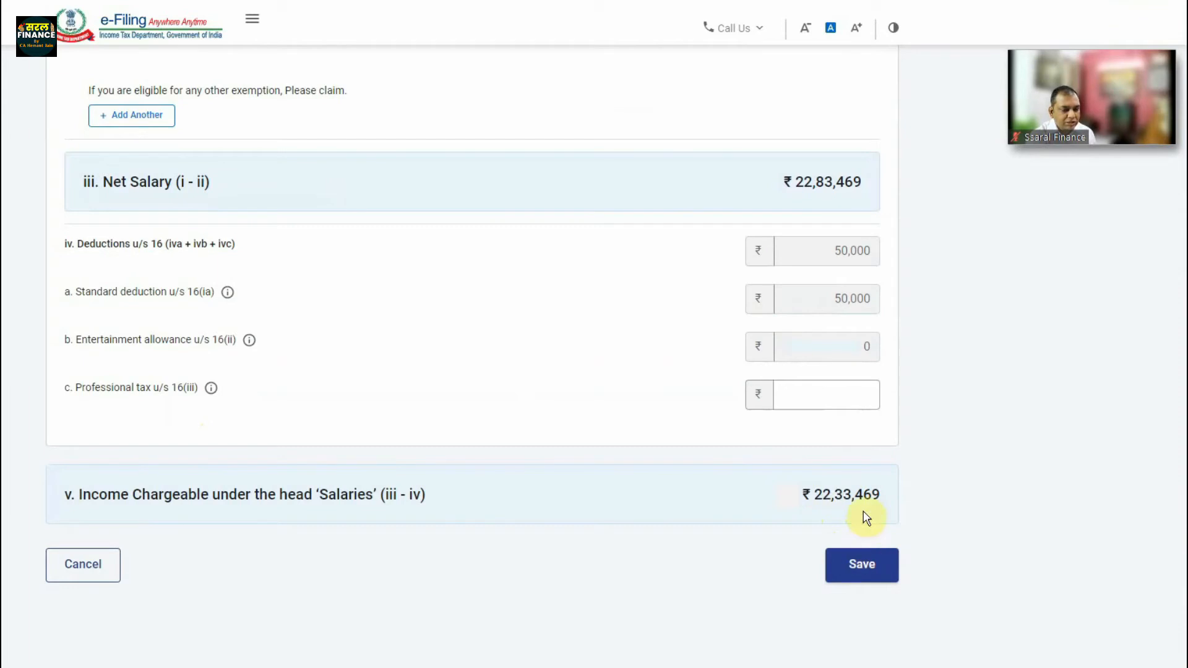
left_click(861, 564)
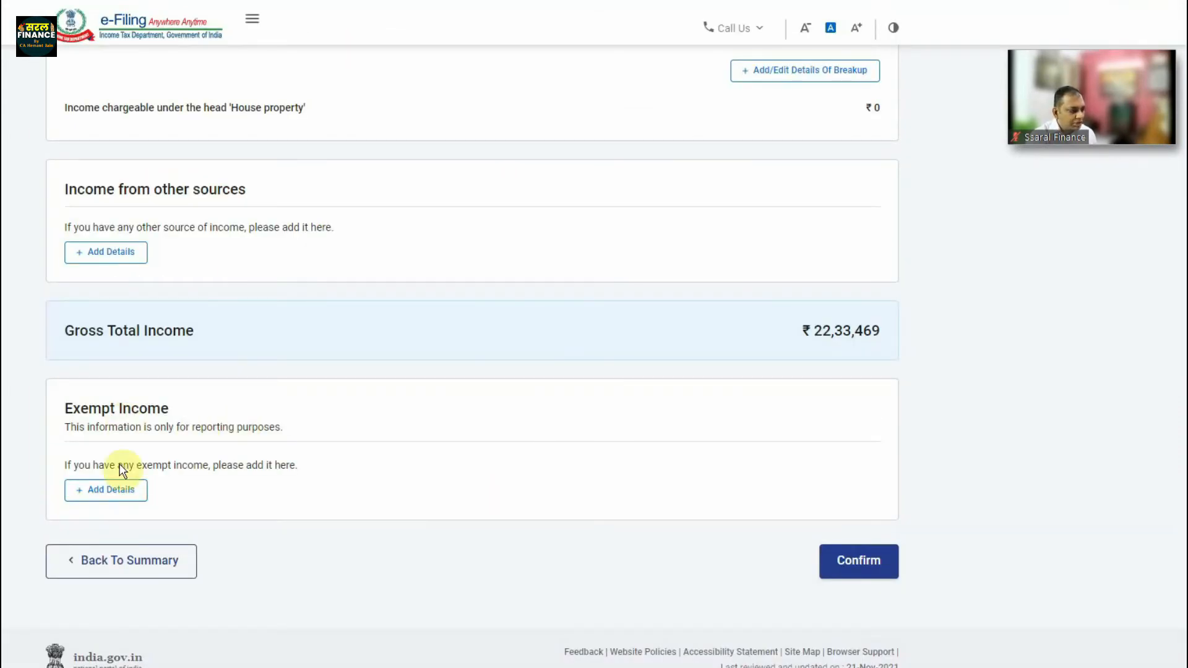
Confirm the Gross Total Income section and open the Total Deductions section of the return.
left_click(864, 564)
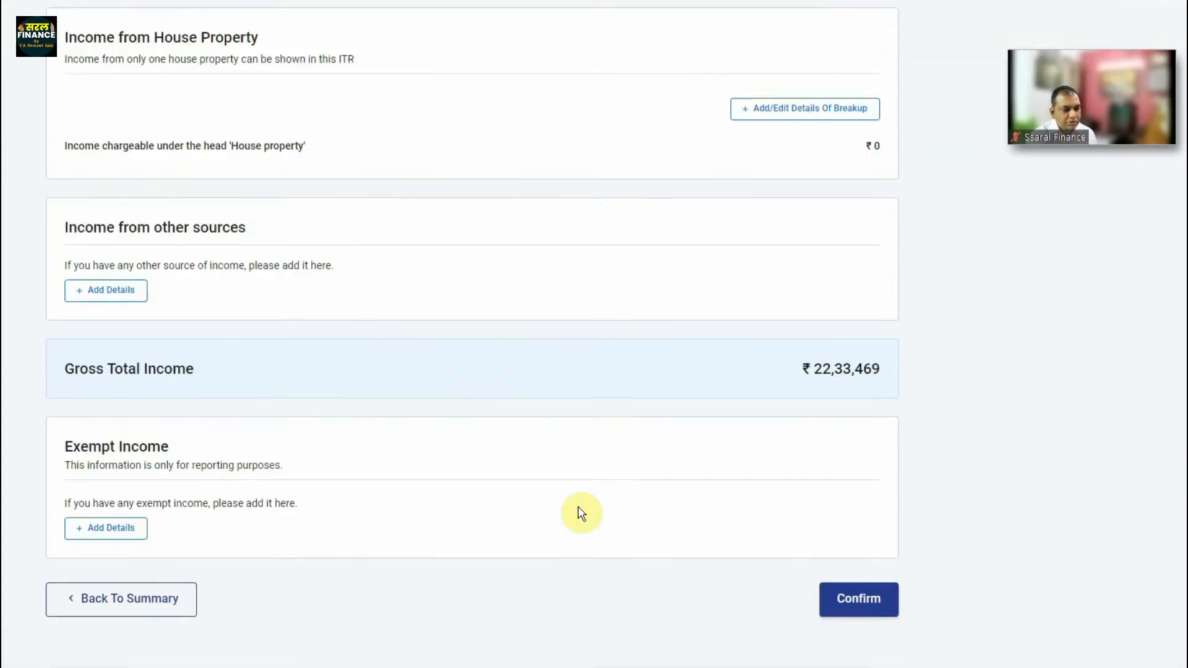
scroll(580, 513, "down", 3)
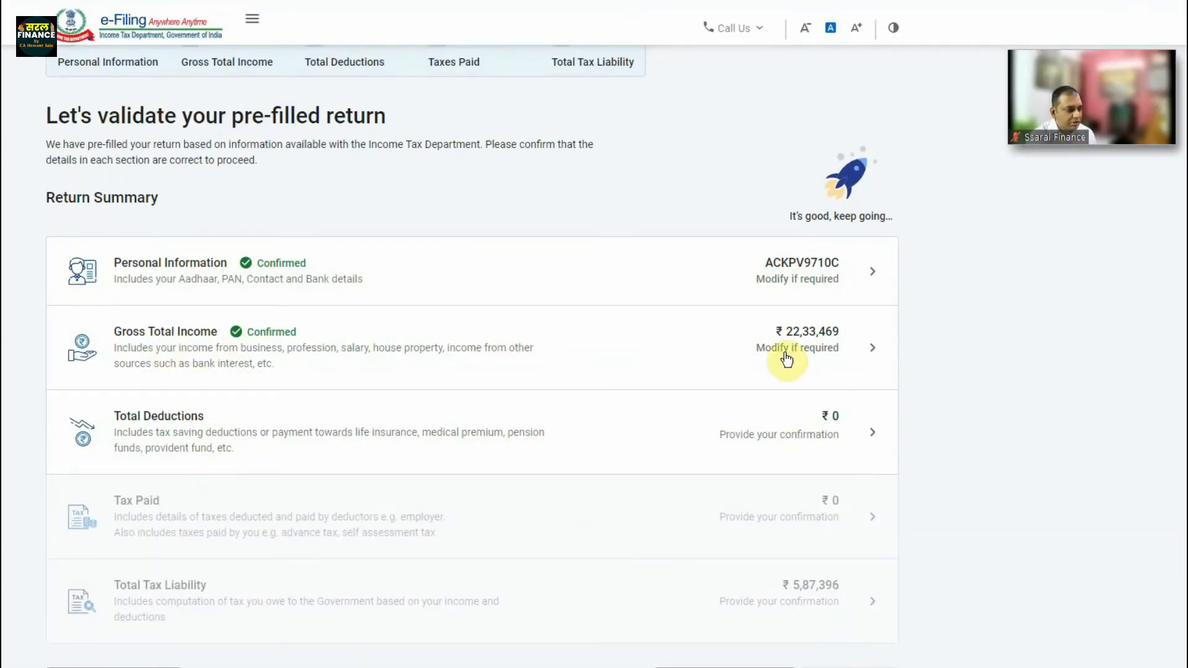
left_click(150, 419)
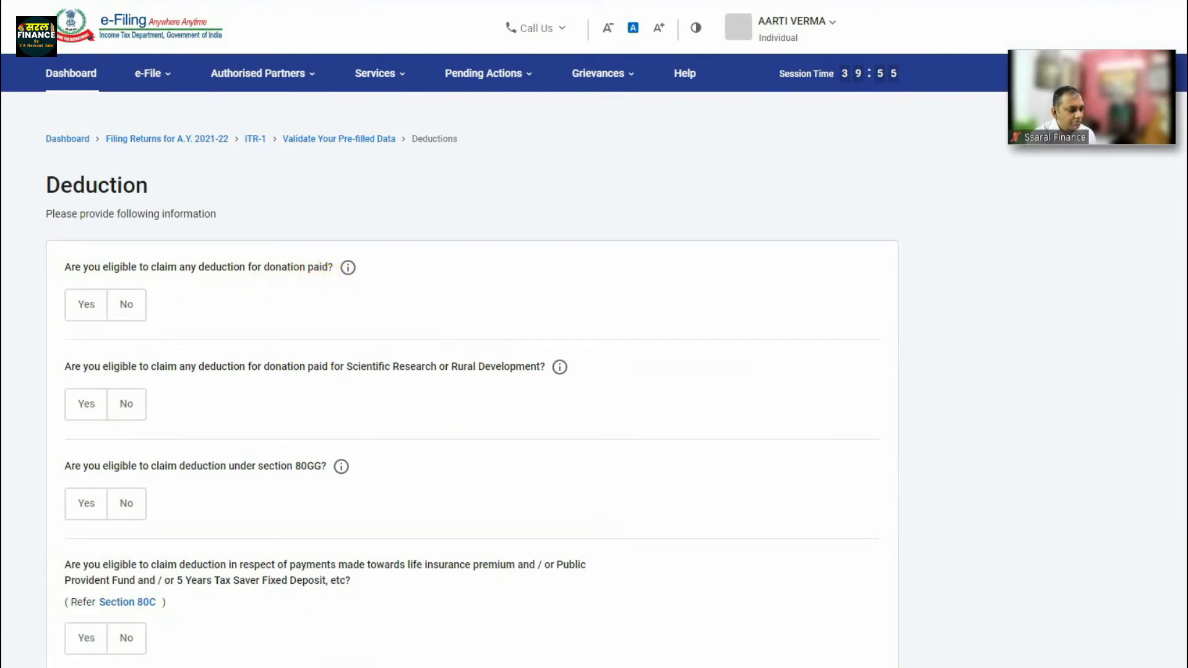
Check the 80G donations in the Form 16 PDF and answer Yes to claiming a deduction for donation paid.
left_click(347, 665)
scroll(504, 482, "down", 5)
scroll(507, 484, "down", 15)
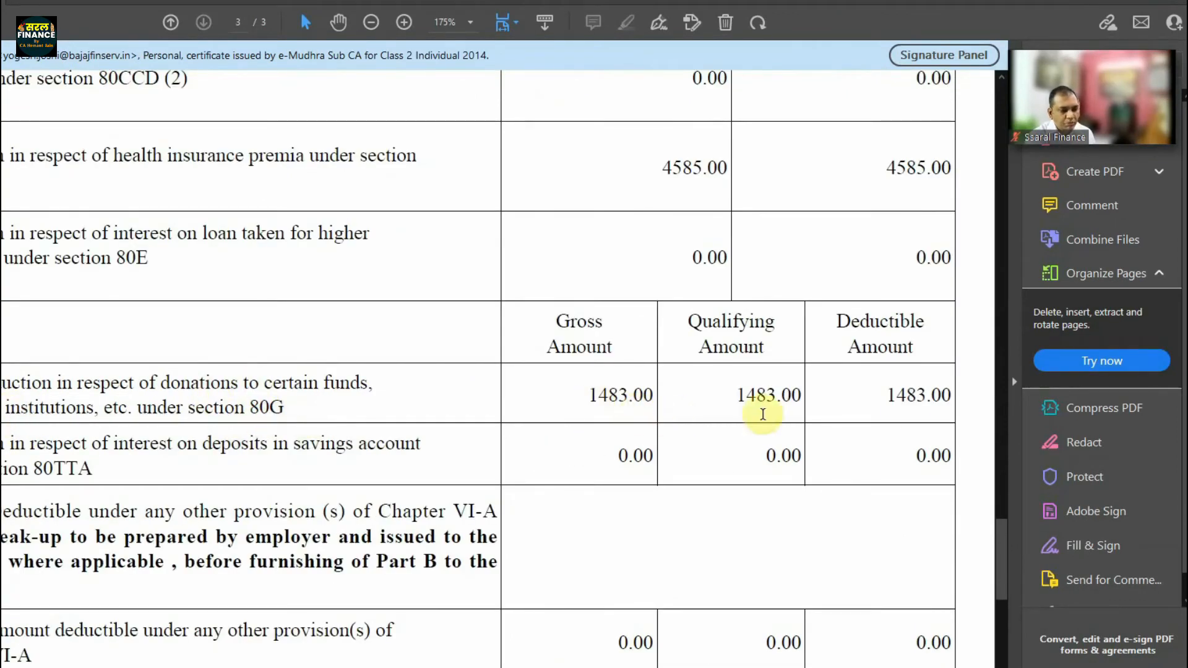
scroll(910, 417, "down", 3)
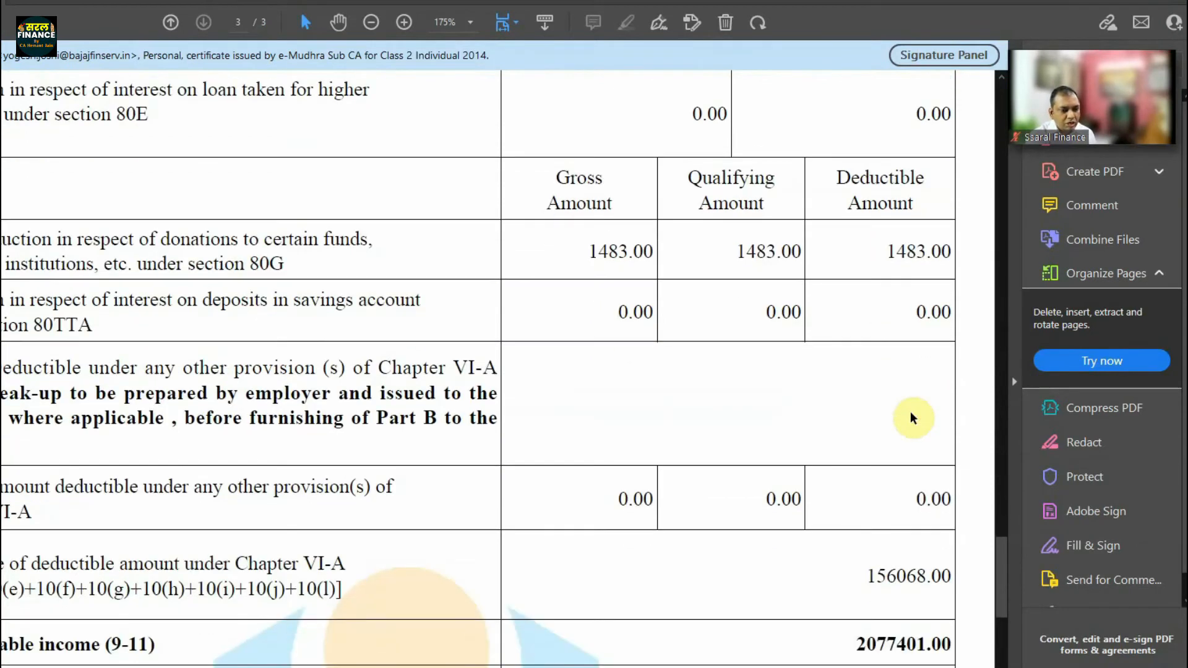
key("alt+Tab")
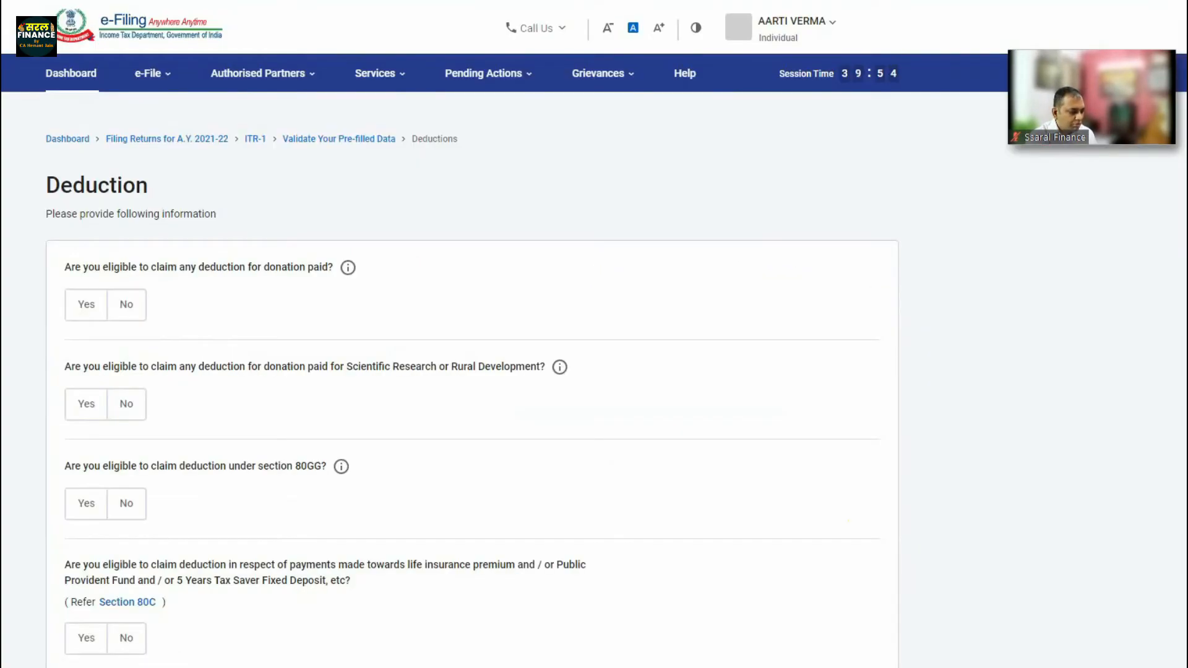
left_click(85, 303)
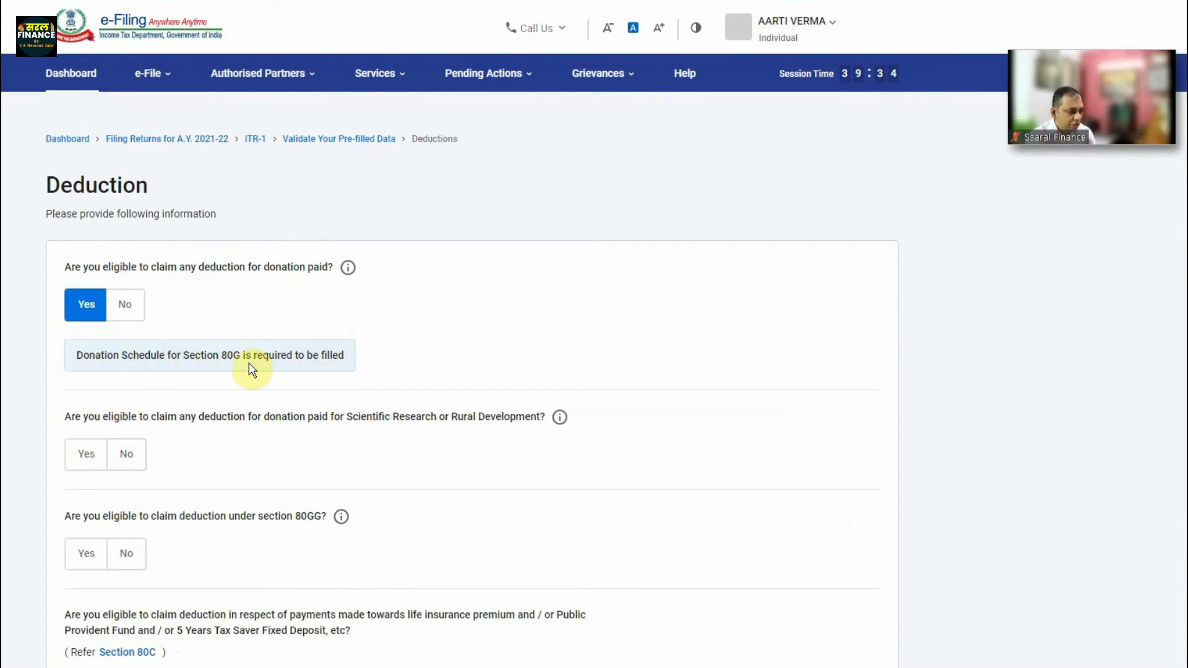
Answer Yes to the Section 80C deduction and enter 150000 as the amount claimed, taken from the Form 16 PDF.
scroll(249, 363, "down", 4)
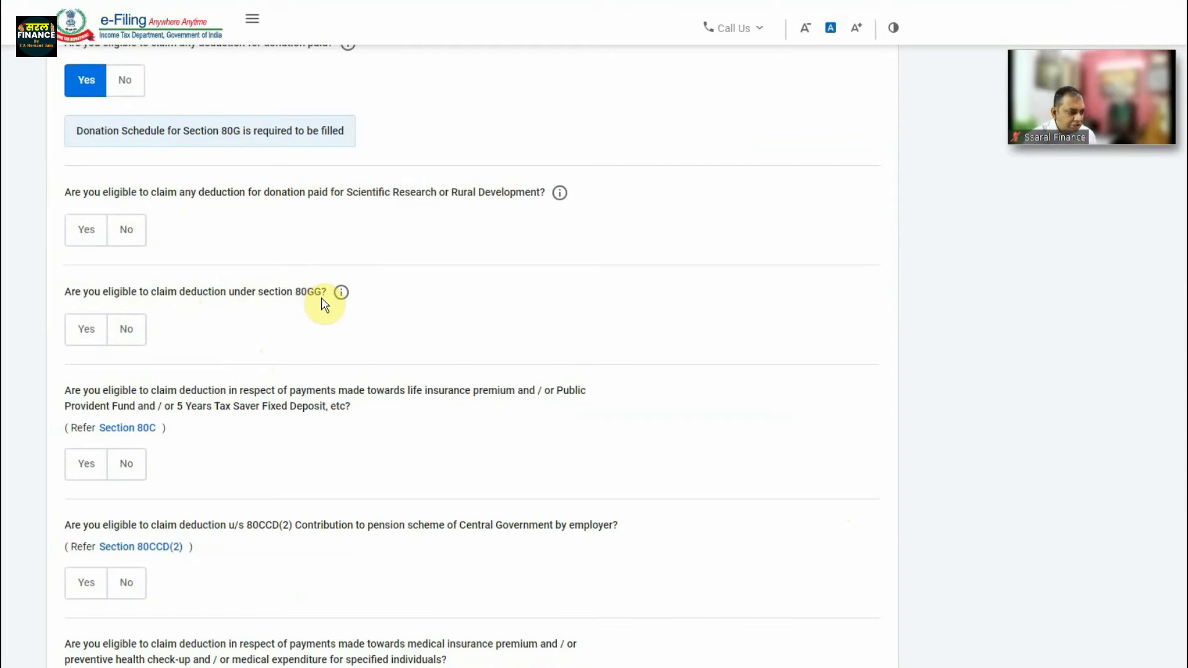
scroll(325, 303, "down", 2)
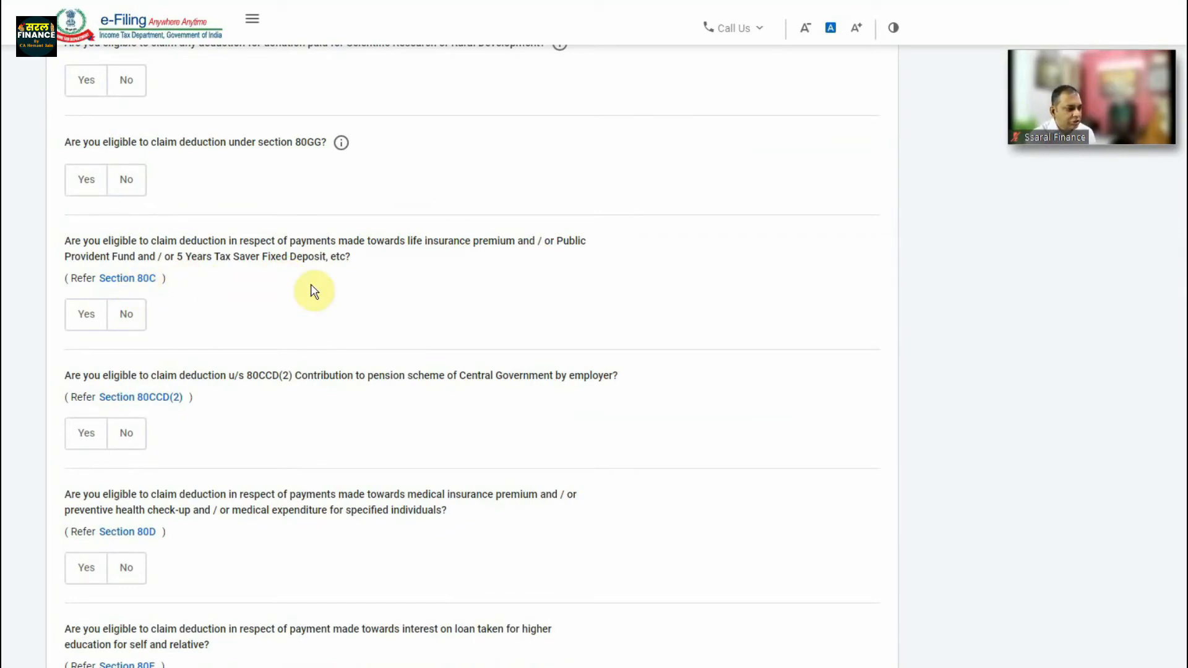
left_click(86, 314)
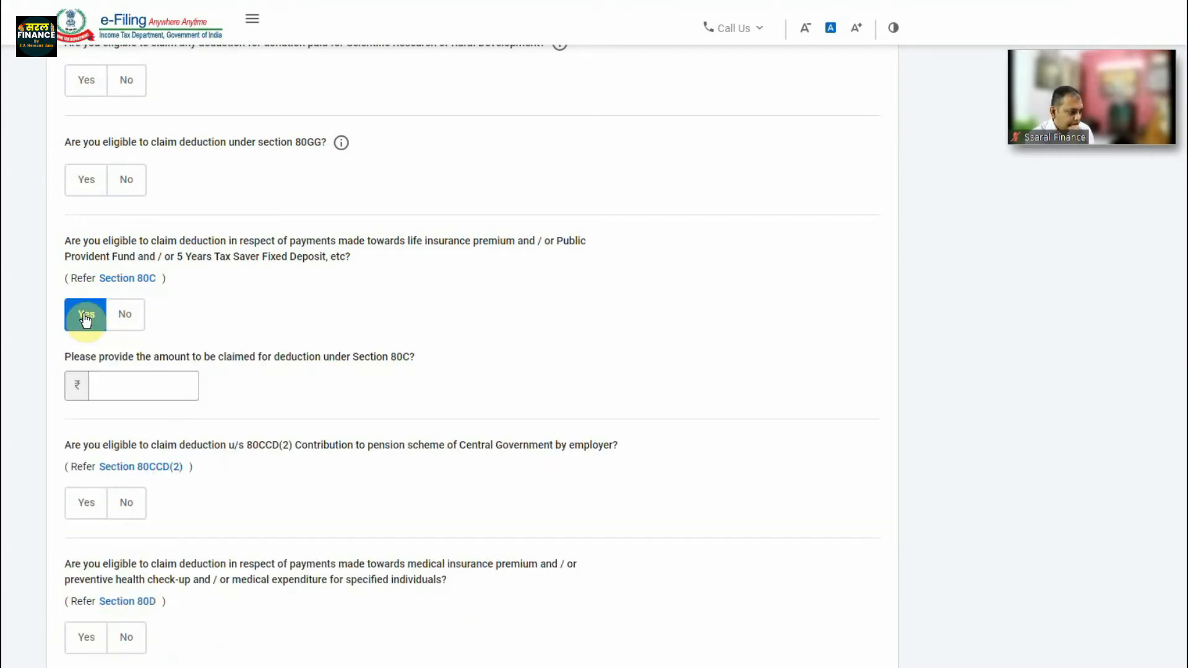
left_click(126, 385)
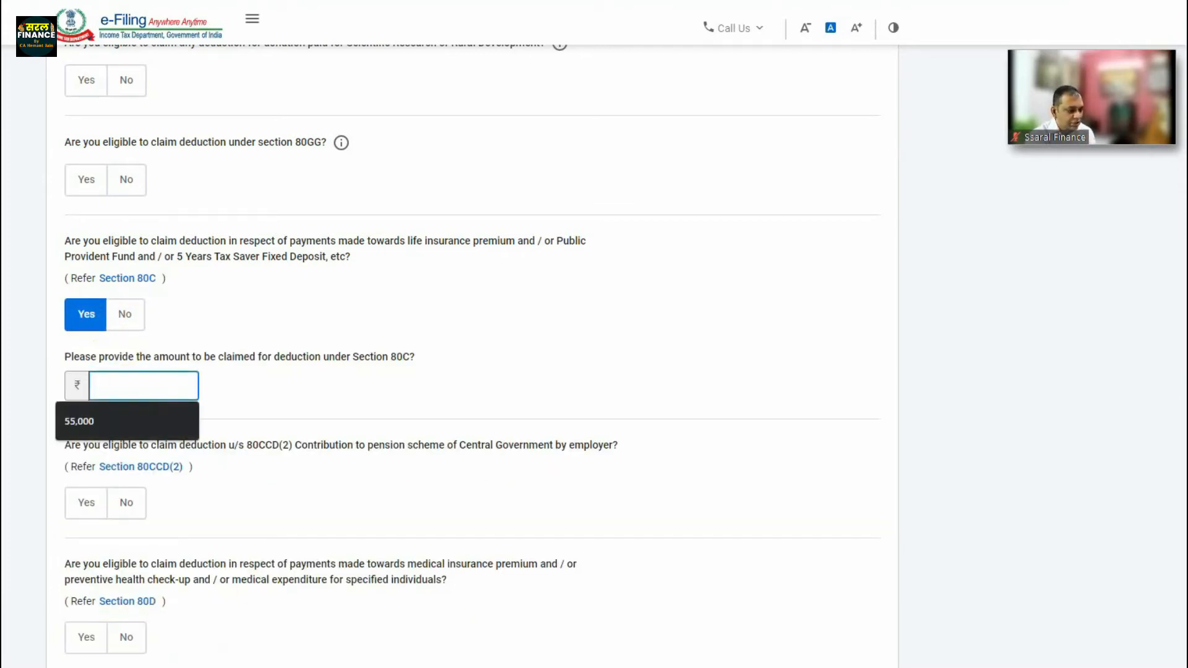
key("alt+Tab")
scroll(547, 451, "up", 15)
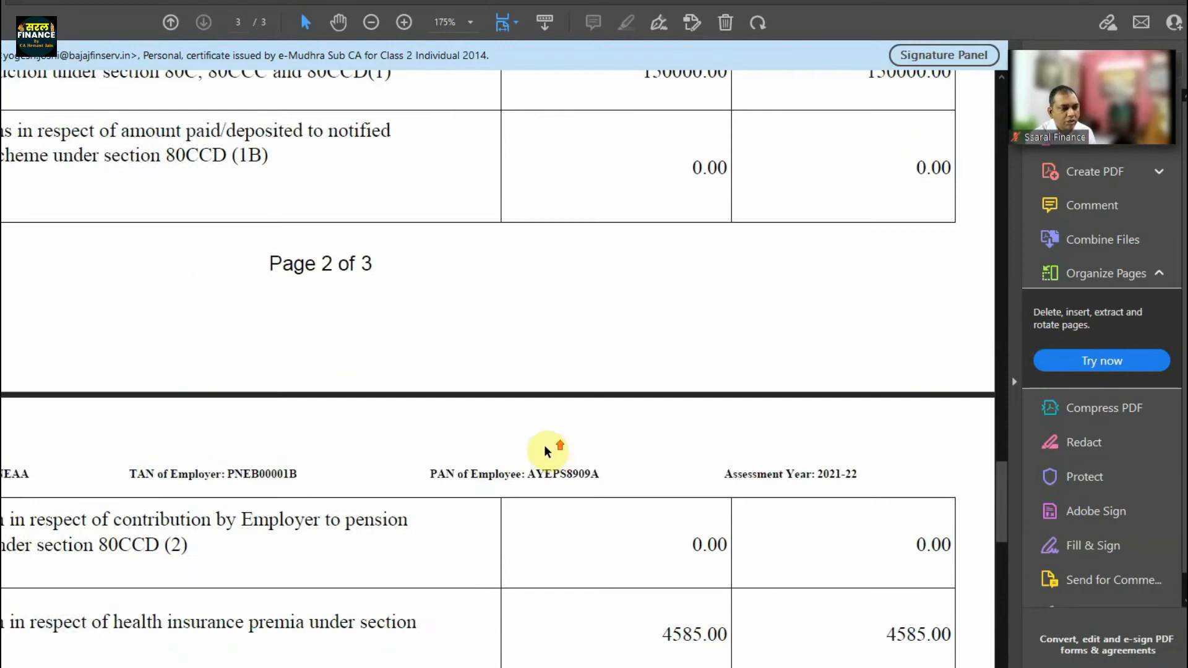
scroll(671, 362, "up", 3)
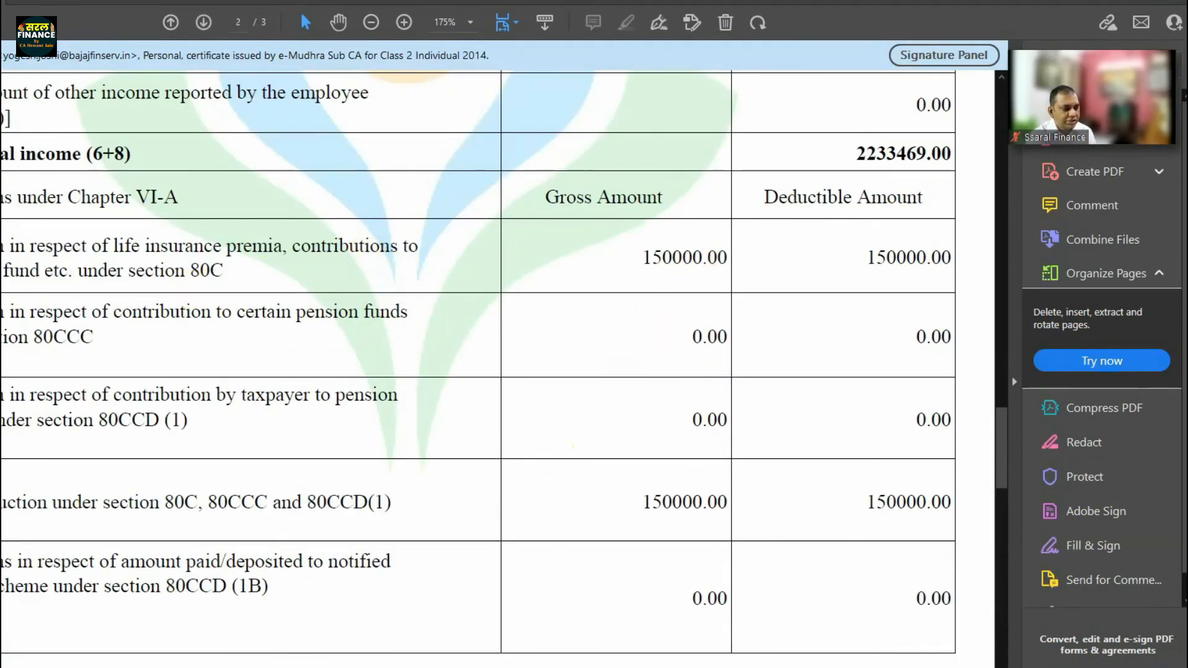
key("alt+Tab")
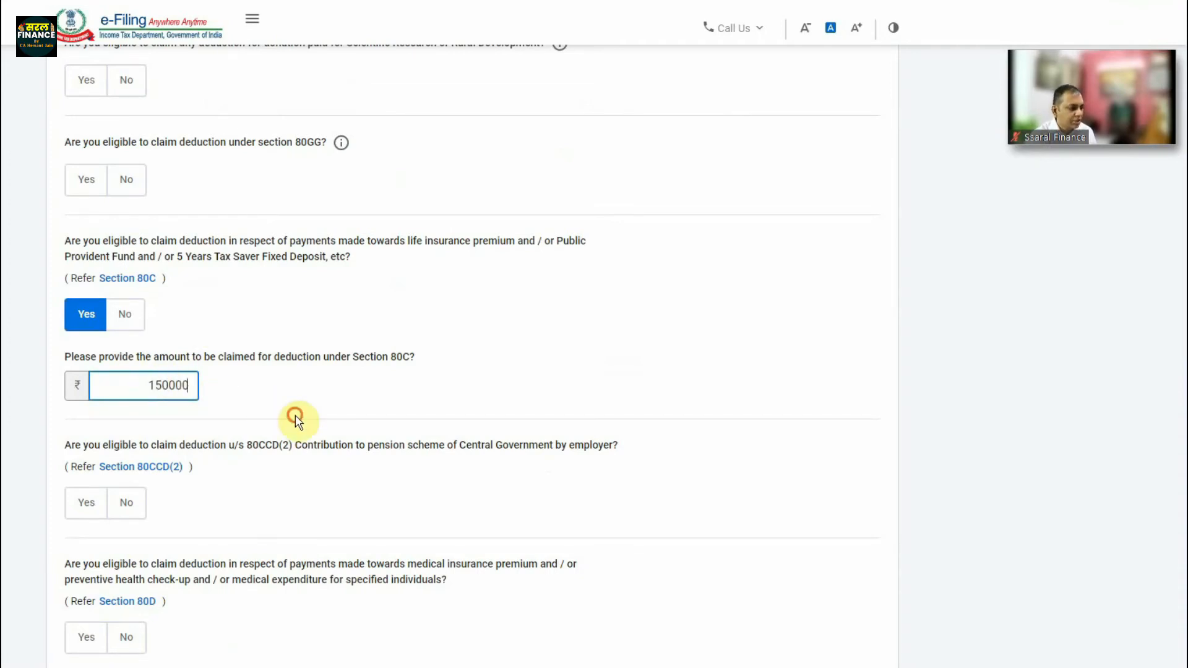
Check the health insurance premium in the Form 16 PDF and answer Yes to claiming the Section 80D deduction.
key("alt+Tab")
scroll(592, 315, "down", 5)
scroll(591, 318, "down", 4)
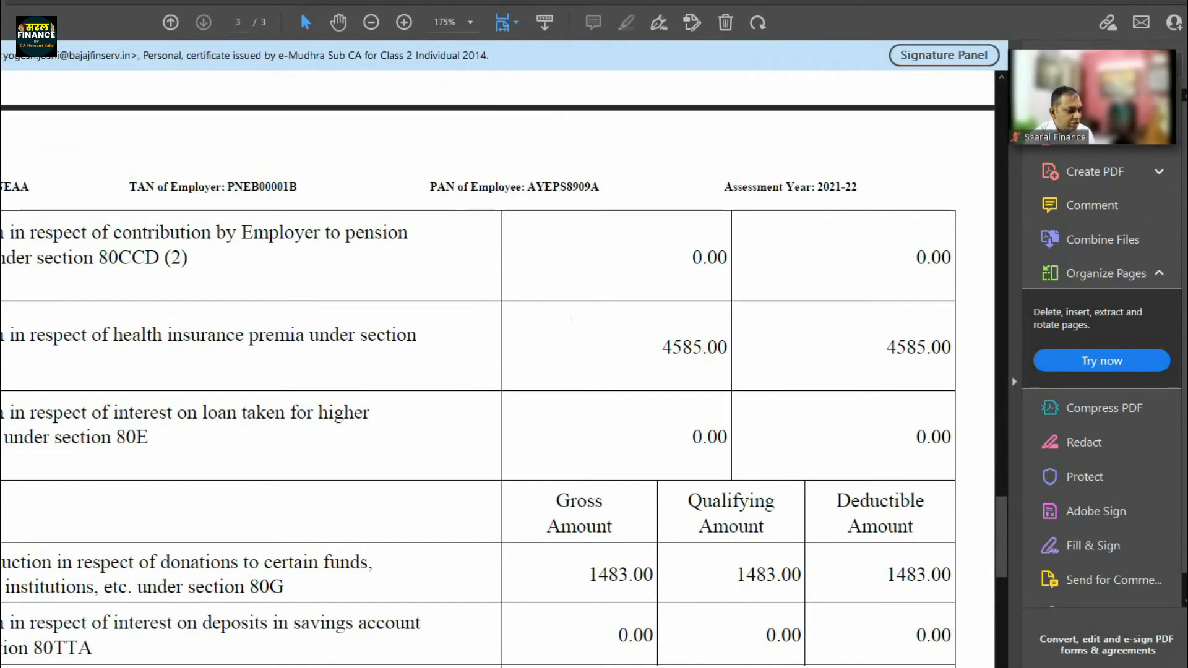
key("alt+Tab")
scroll(317, 438, "down", 5)
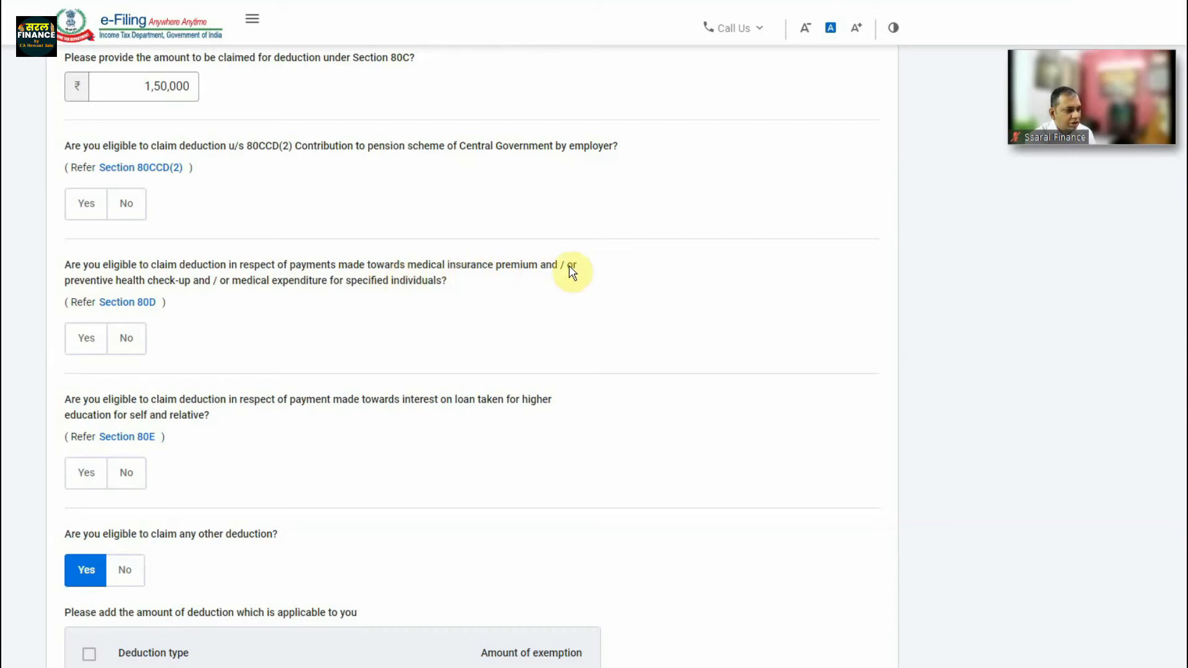
left_click(86, 338)
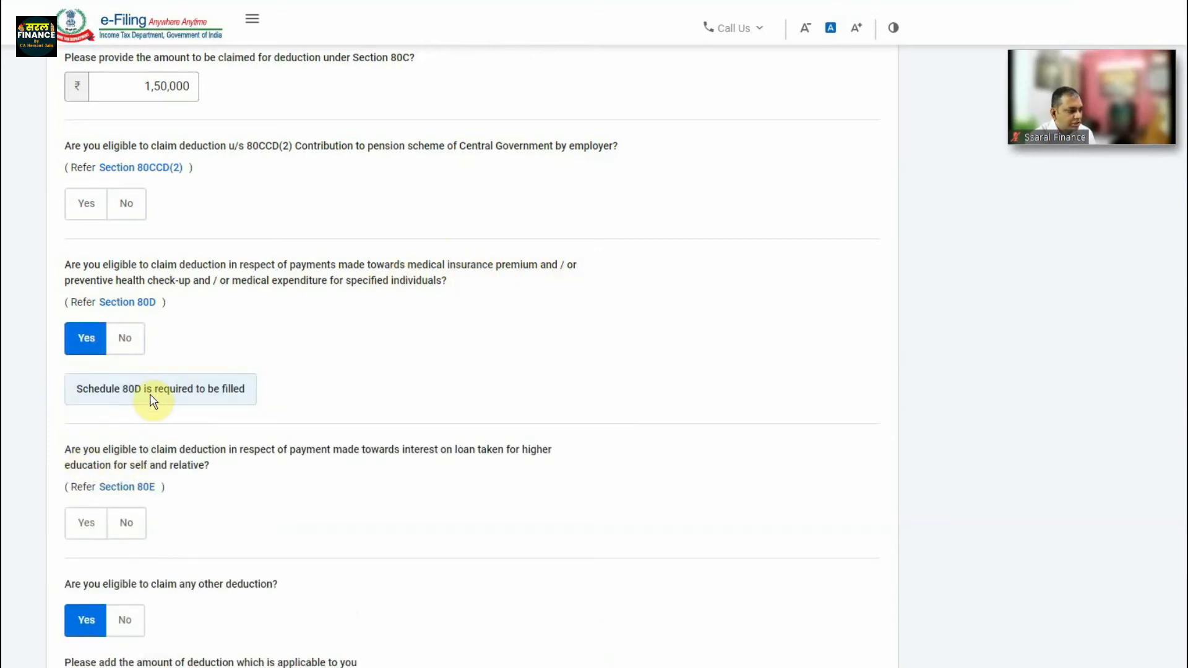
Answer No to claiming any other deduction, continue to the deduction verification page and review the 80C and 80D entries.
scroll(366, 408, "down", 3)
scroll(363, 408, "down", 2)
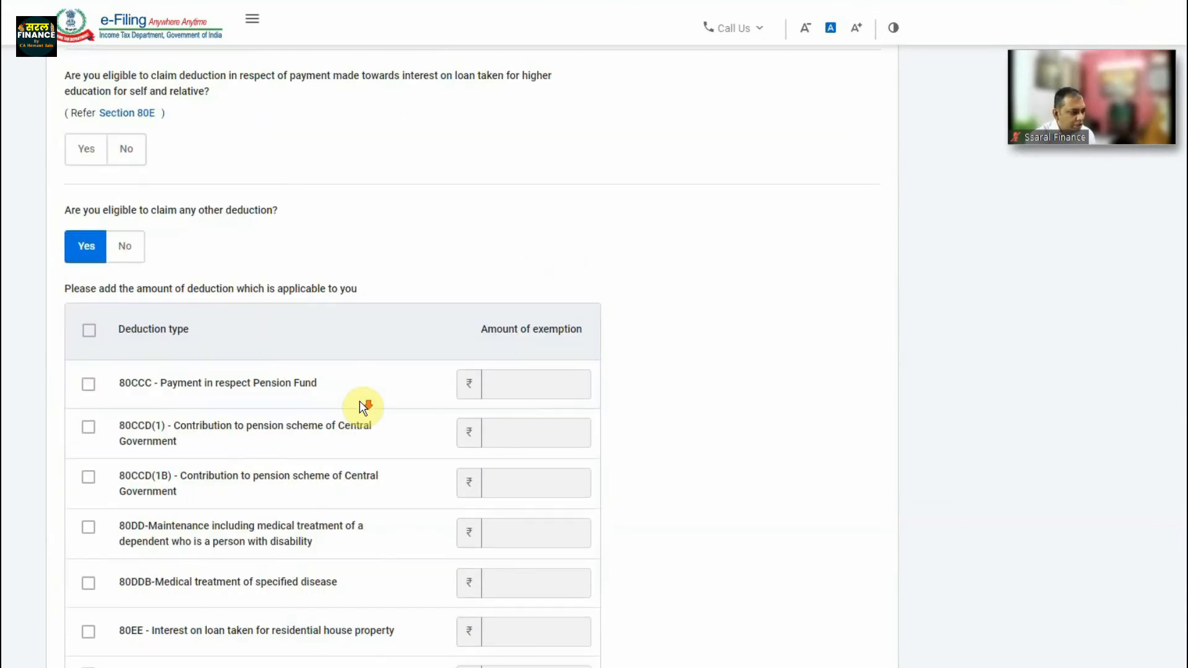
left_click(124, 243)
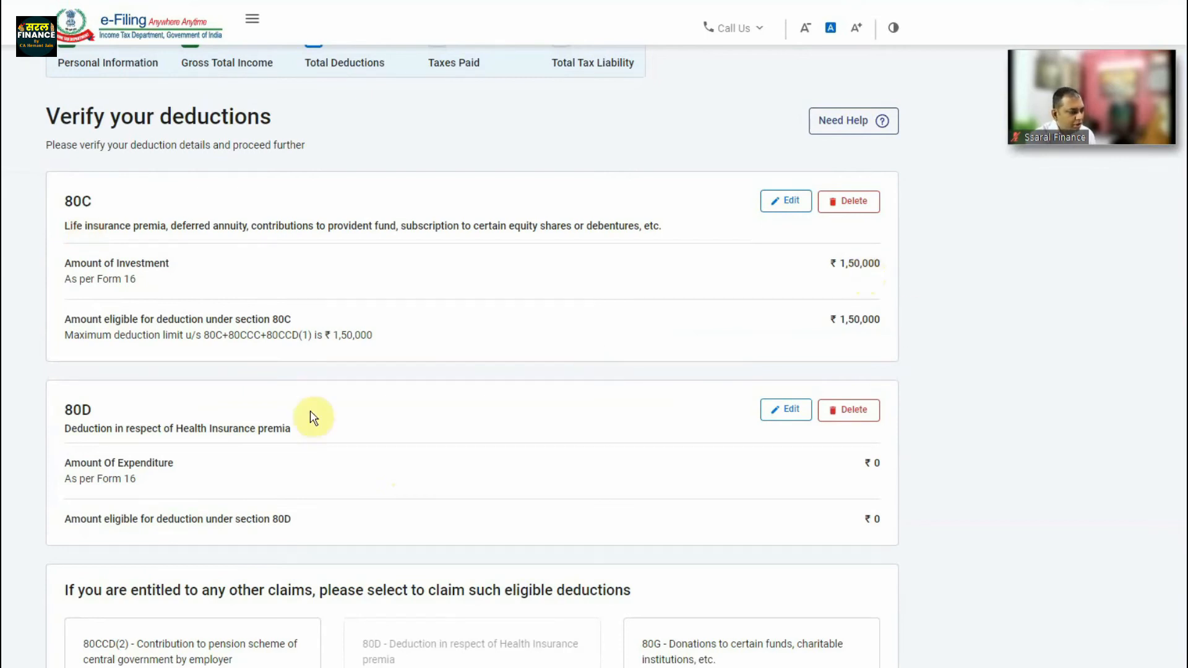
scroll(239, 425, "down", 2)
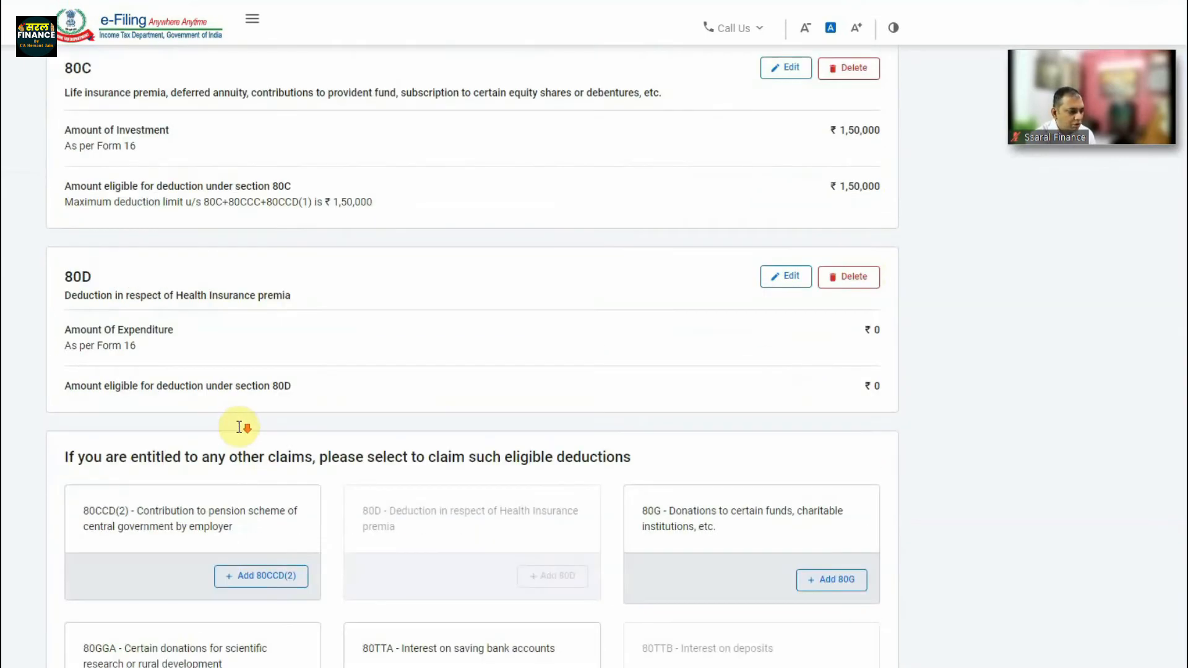
Edit the 80D deduction, answering No to a senior citizen in the family and entering 4585 as Health Insurance for Self & Family.
left_click(787, 259)
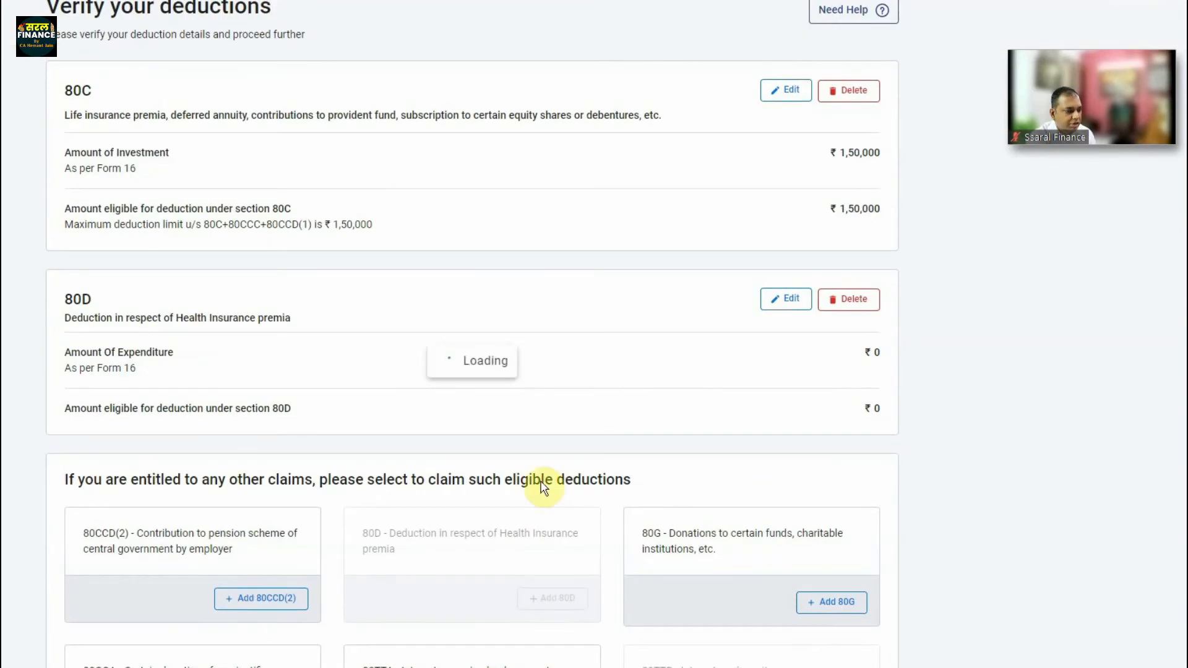
left_click(261, 316)
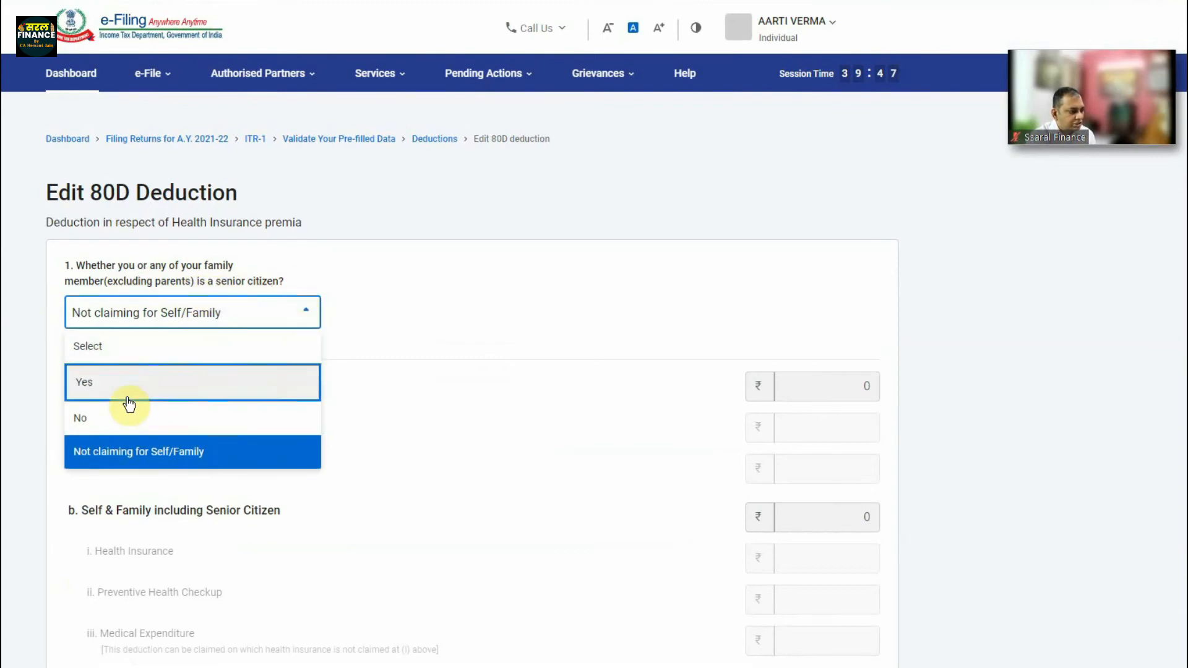
left_click(118, 414)
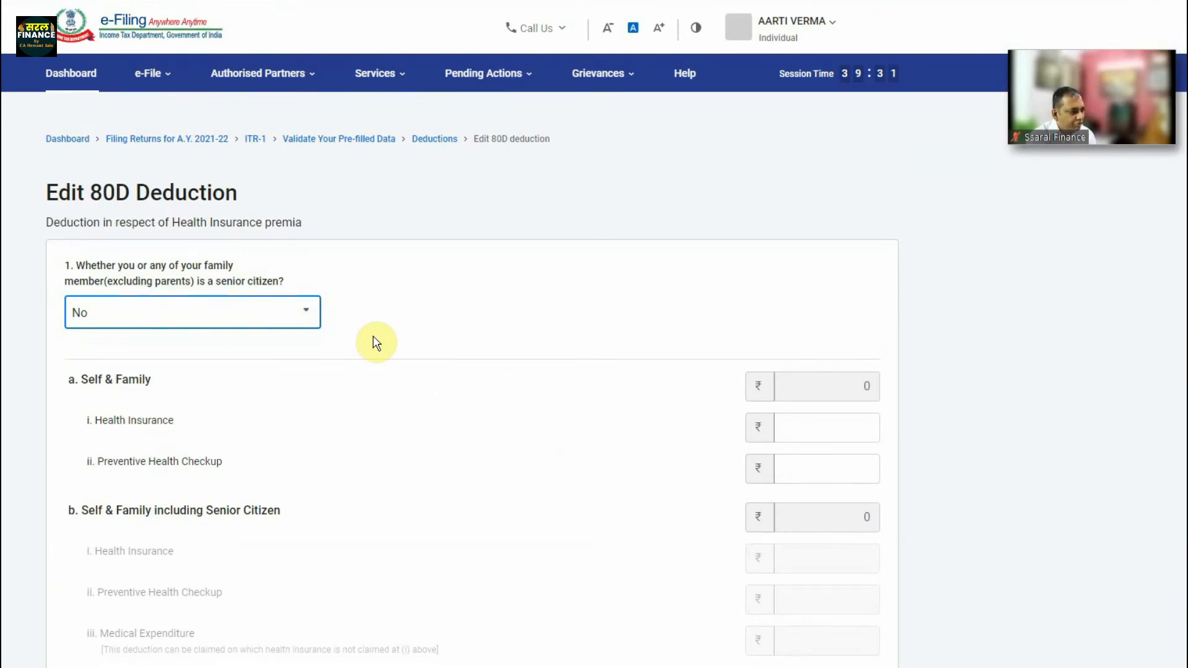
scroll(299, 321, "down", 1)
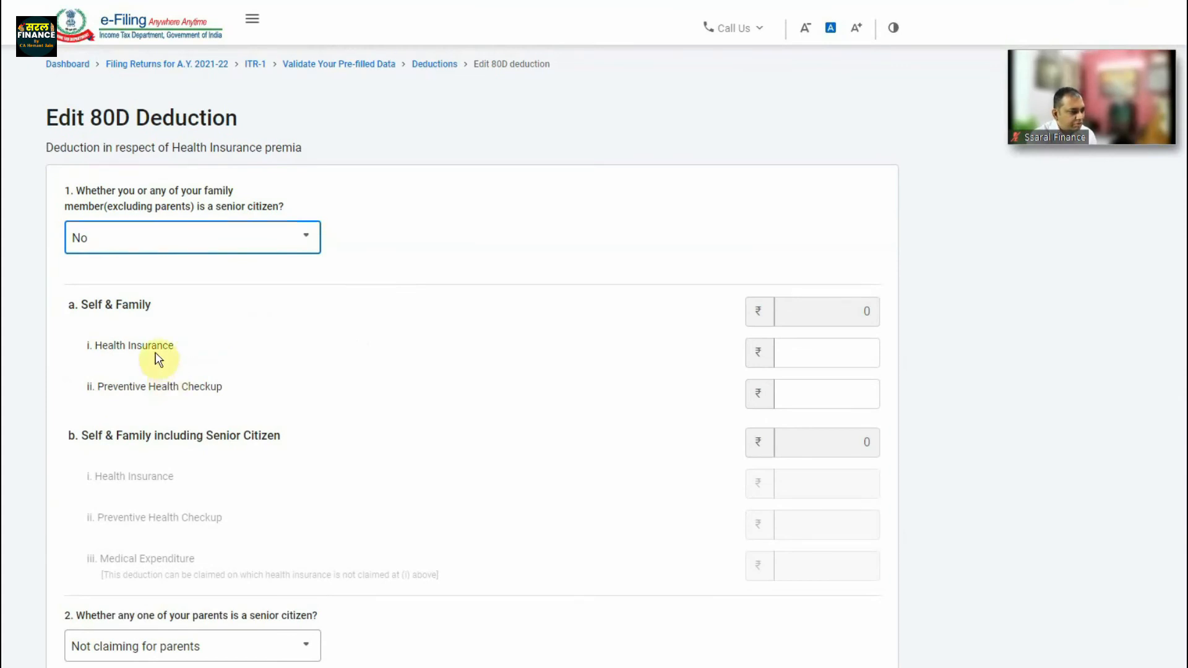
left_click(799, 355)
type("4585")
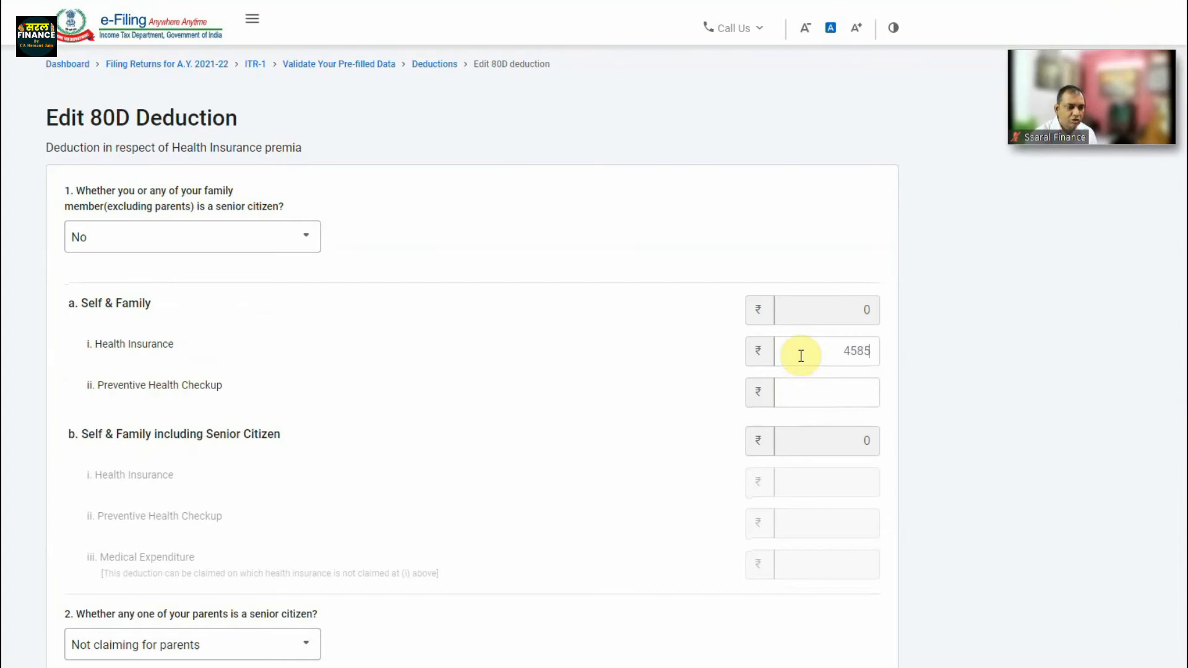
left_click(511, 379)
Answer No to whether any parent is a senior citizen and save the 80D deduction.
scroll(510, 379, "down", 5)
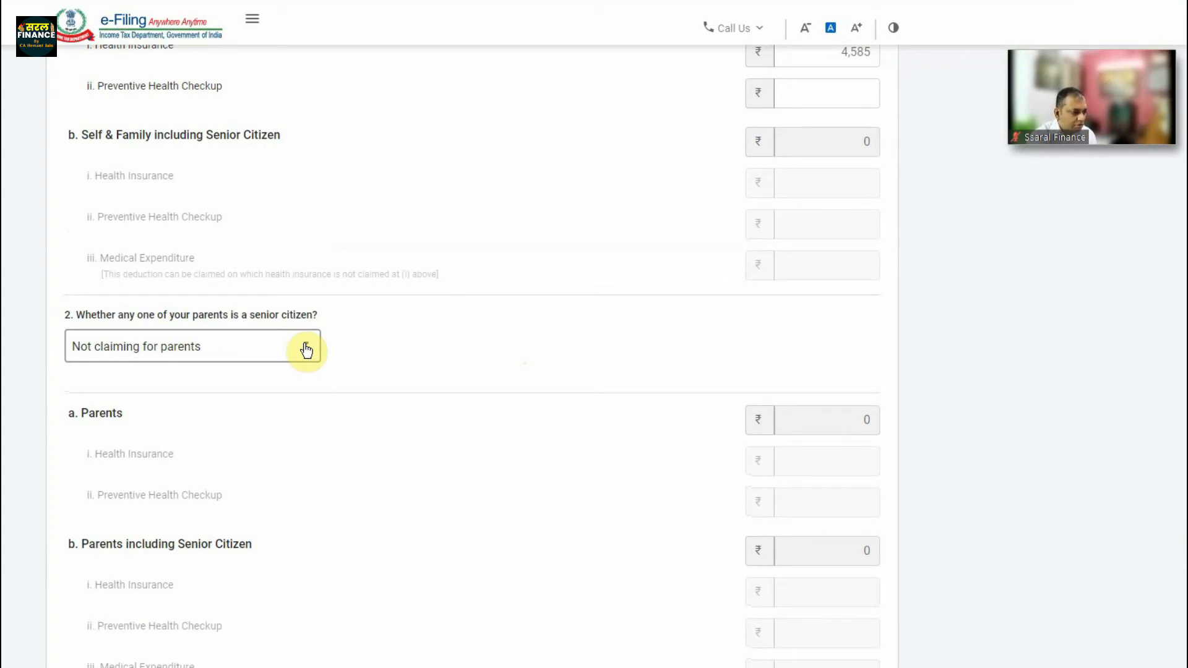
left_click(305, 346)
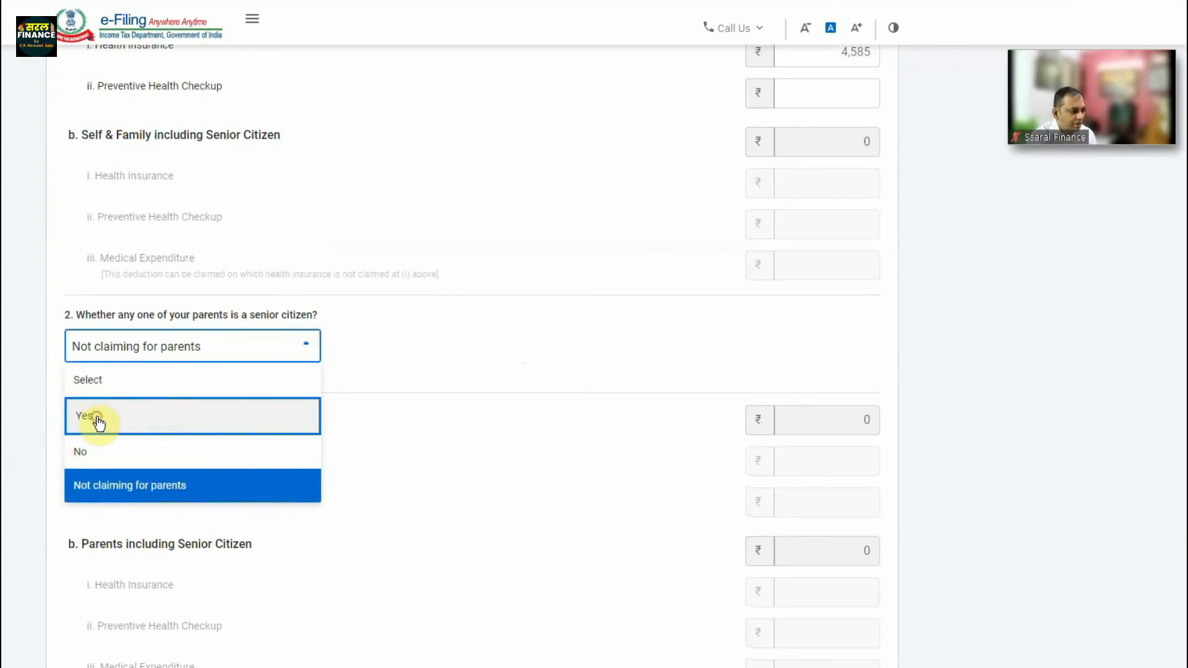
left_click(97, 414)
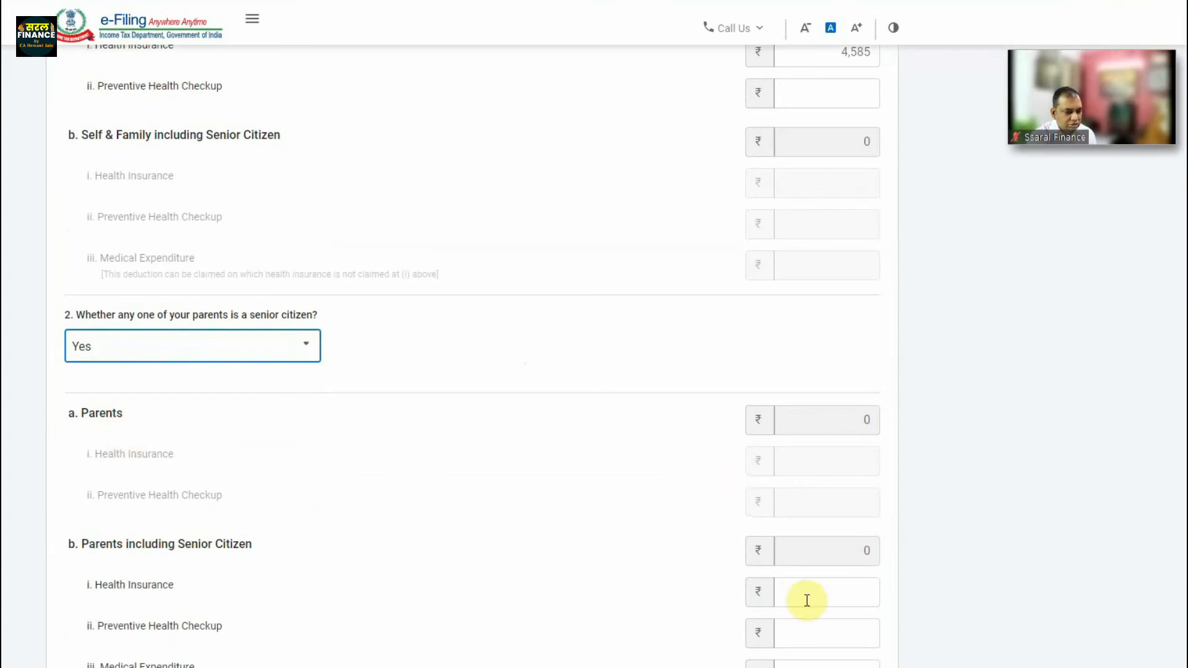
left_click(305, 345)
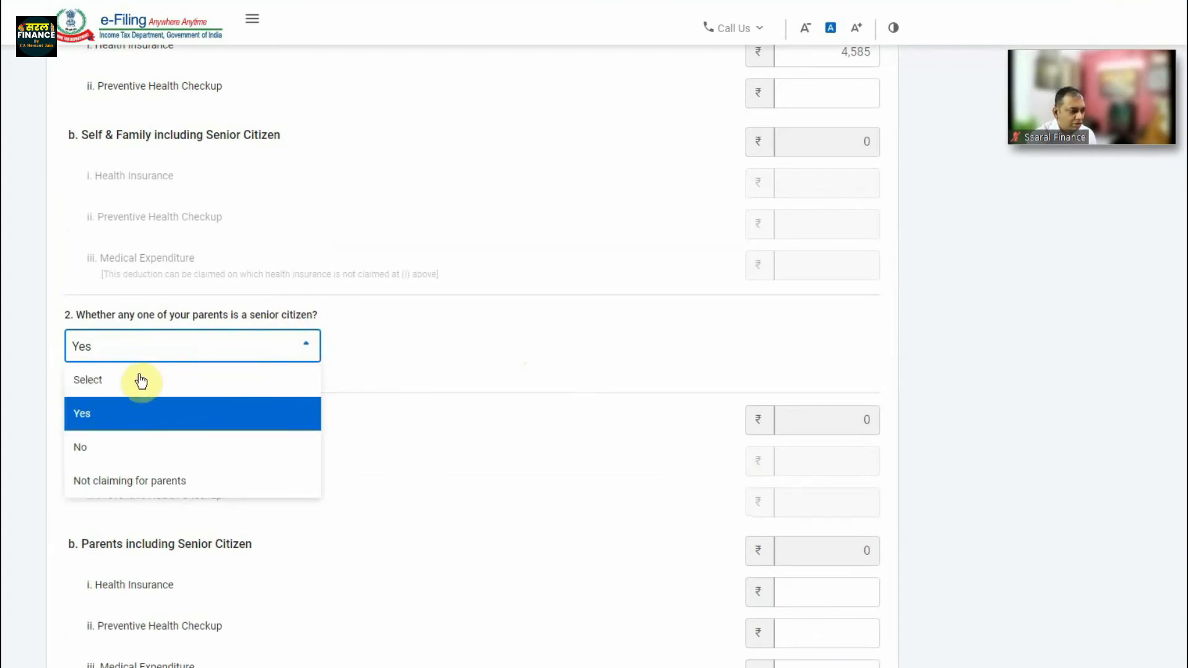
left_click(104, 453)
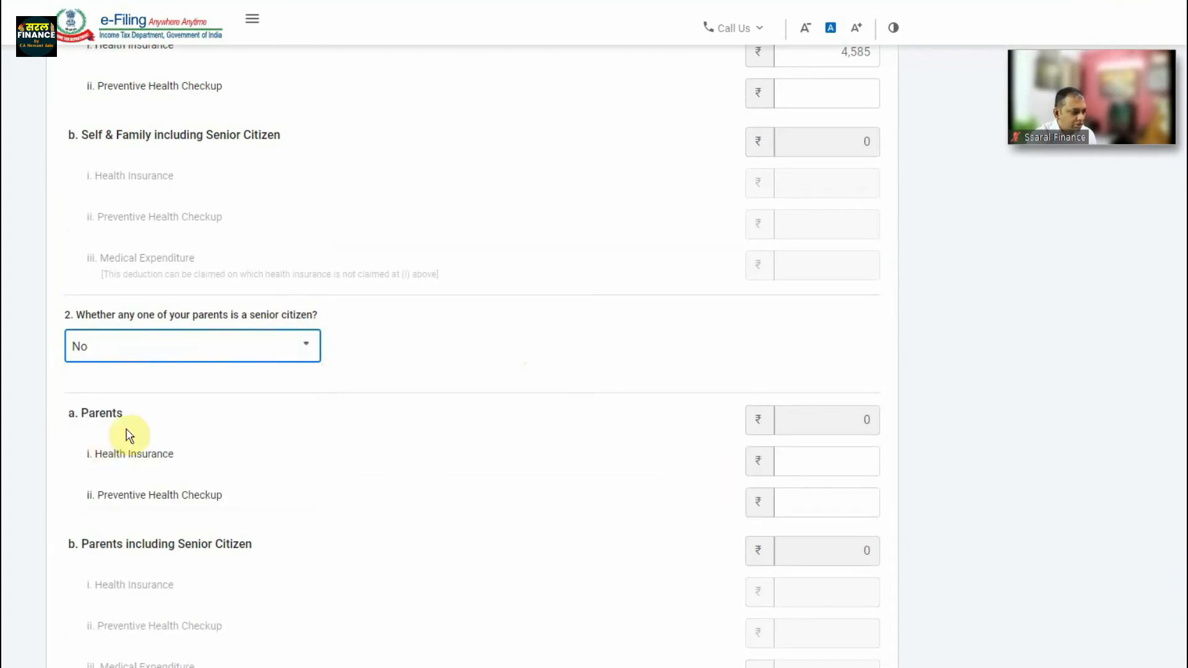
scroll(464, 437, "down", 5)
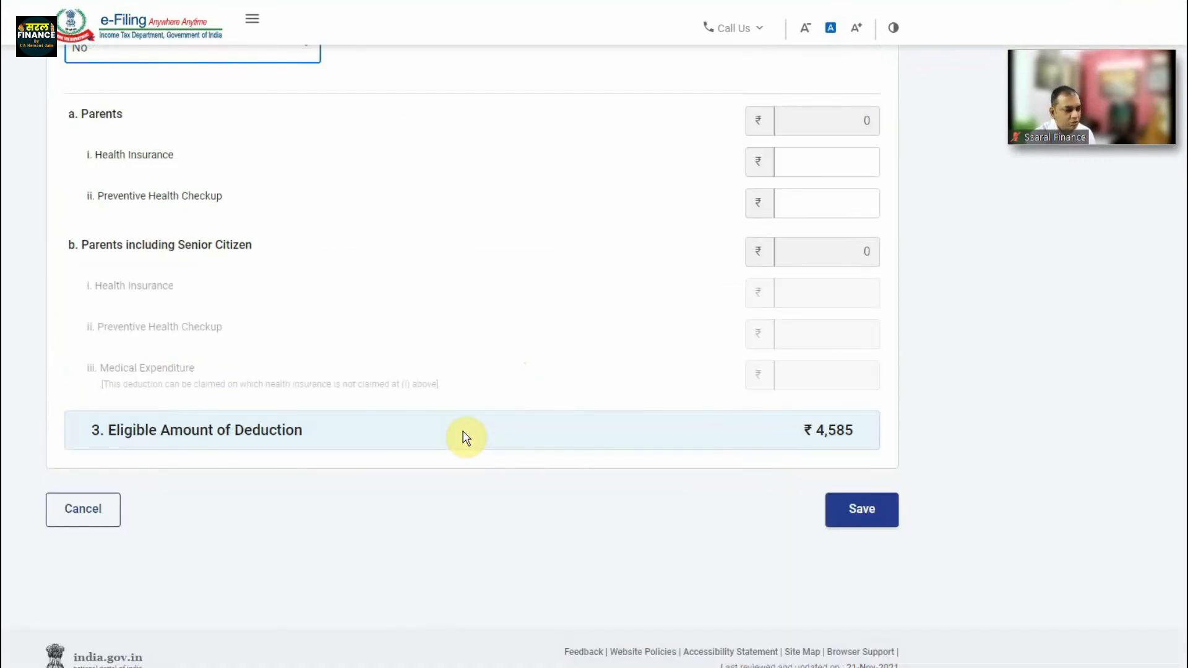
left_click(844, 512)
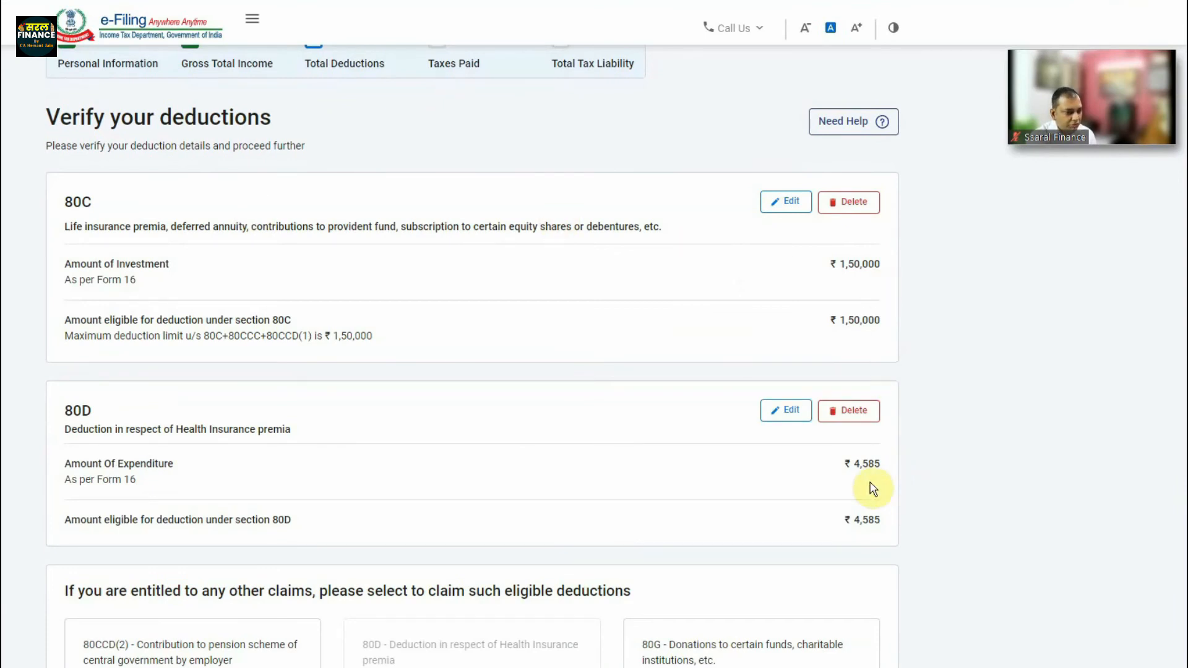
Add an 80G deduction for donations entitled for 100% deduction without qualifying limit and fill in the donee's PAN, name and address.
scroll(514, 456, "down", 6)
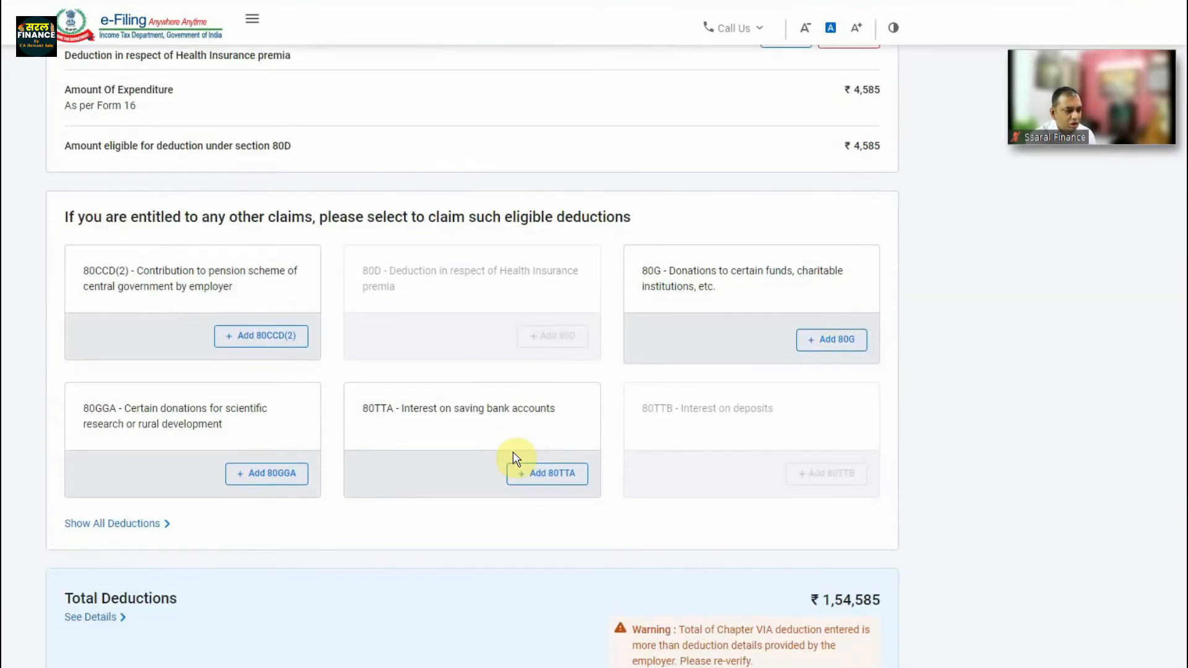
left_click(832, 341)
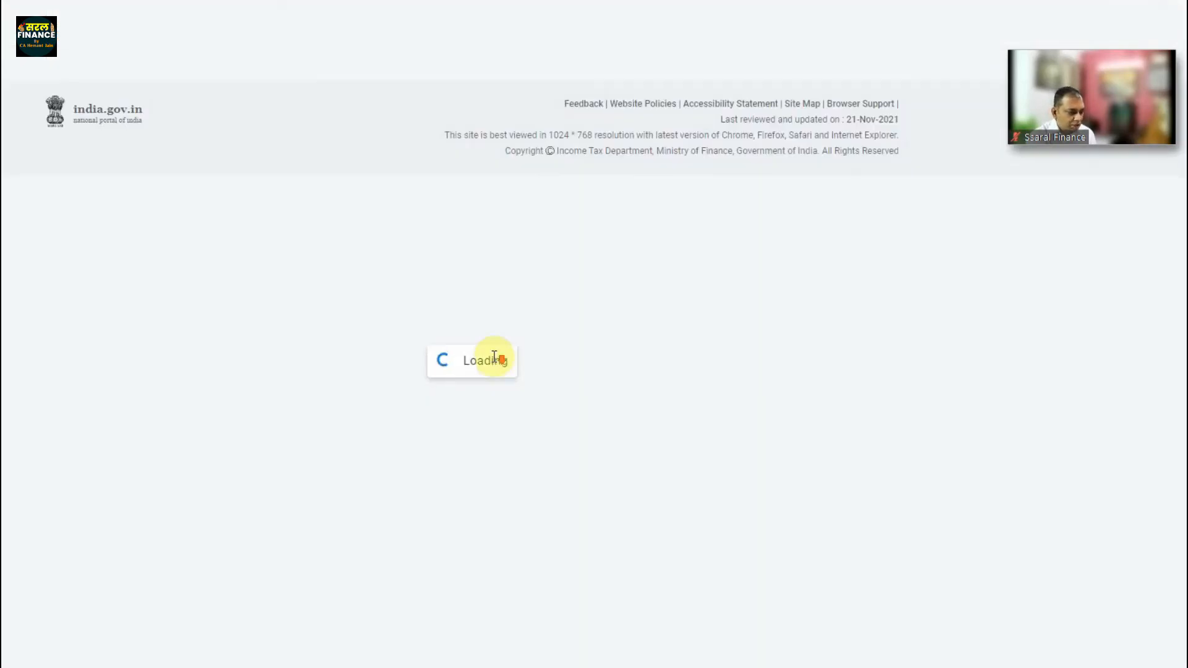
left_click(302, 312)
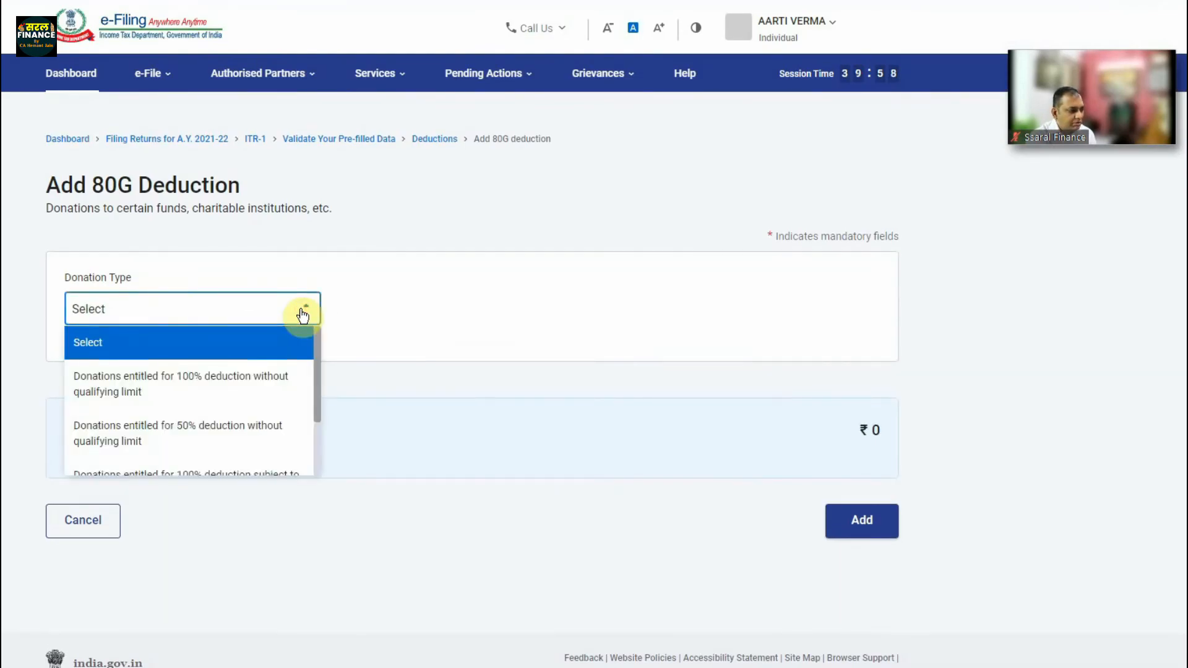
left_click(157, 389)
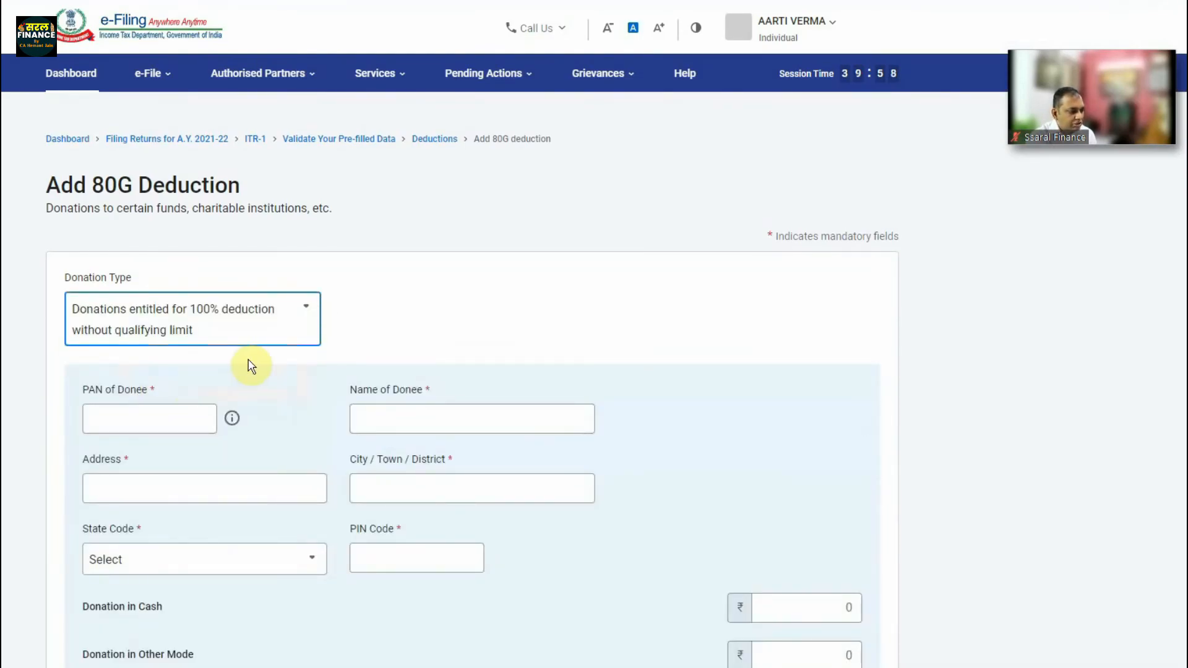
scroll(151, 268, "down", 2)
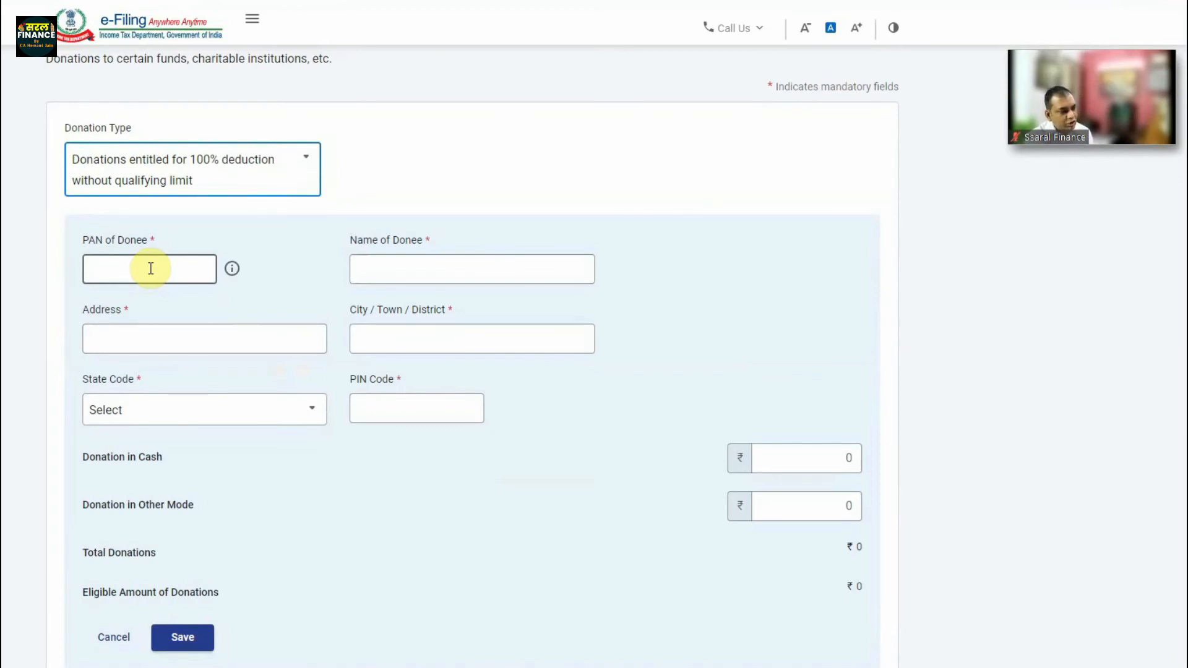
left_click(110, 274)
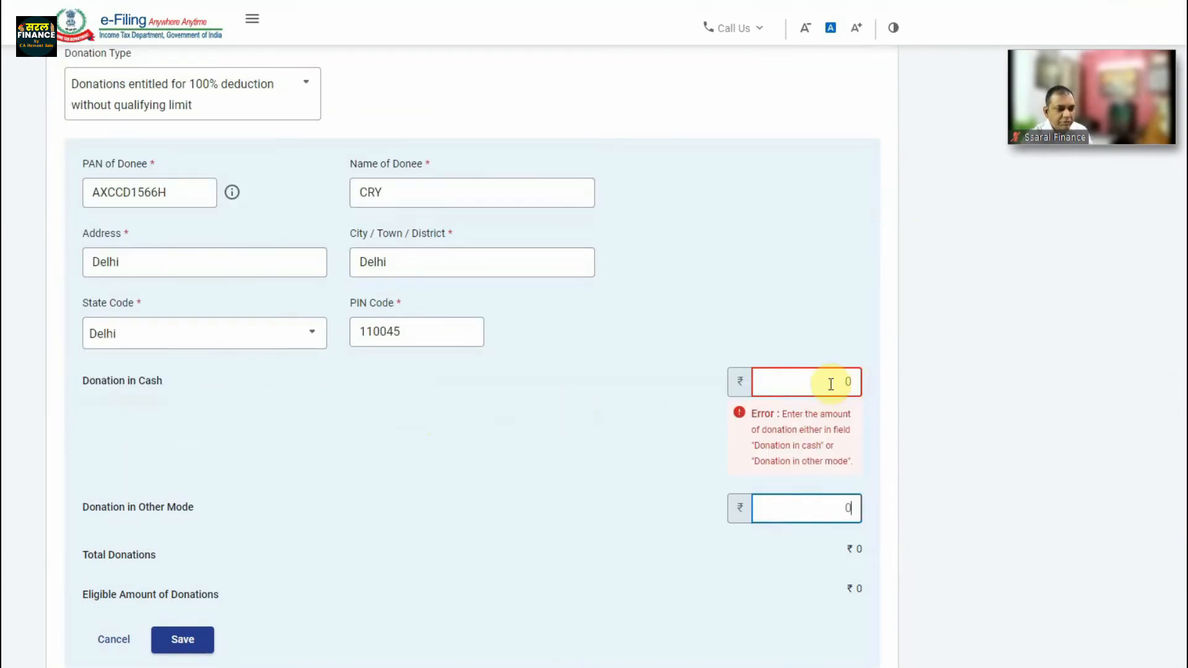
Clear the cash donation, enter 1,483 as Donation in Other Mode and save the donee entry.
left_click(829, 383)
left_click(826, 506)
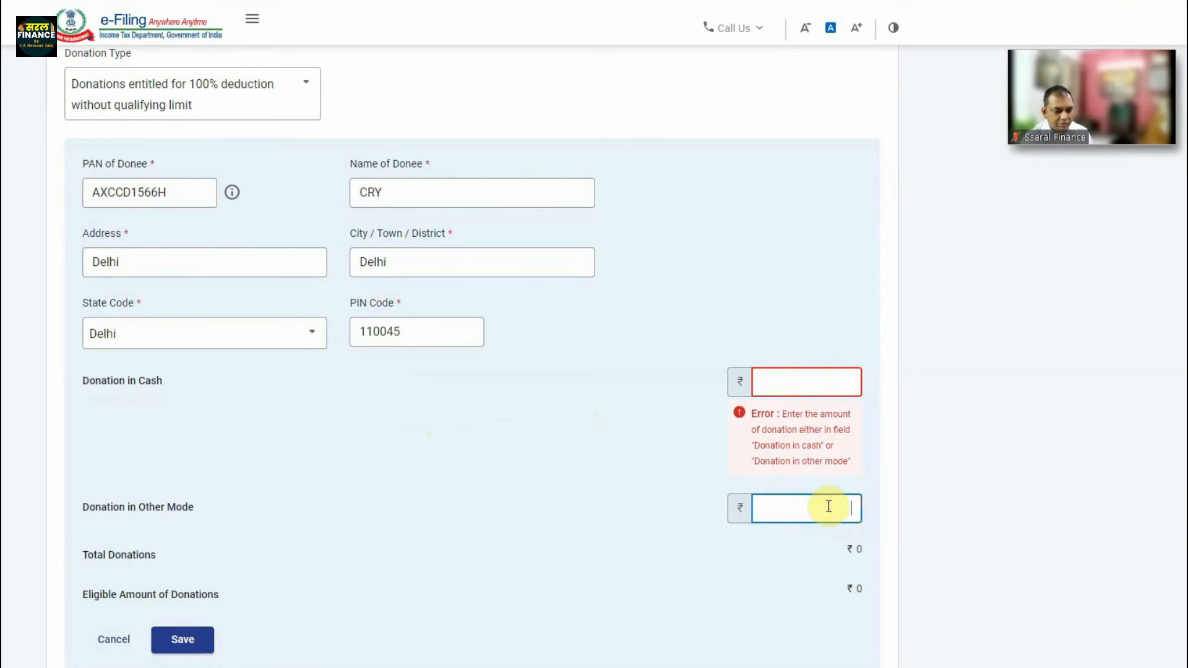
type("1,483")
left_click(565, 529)
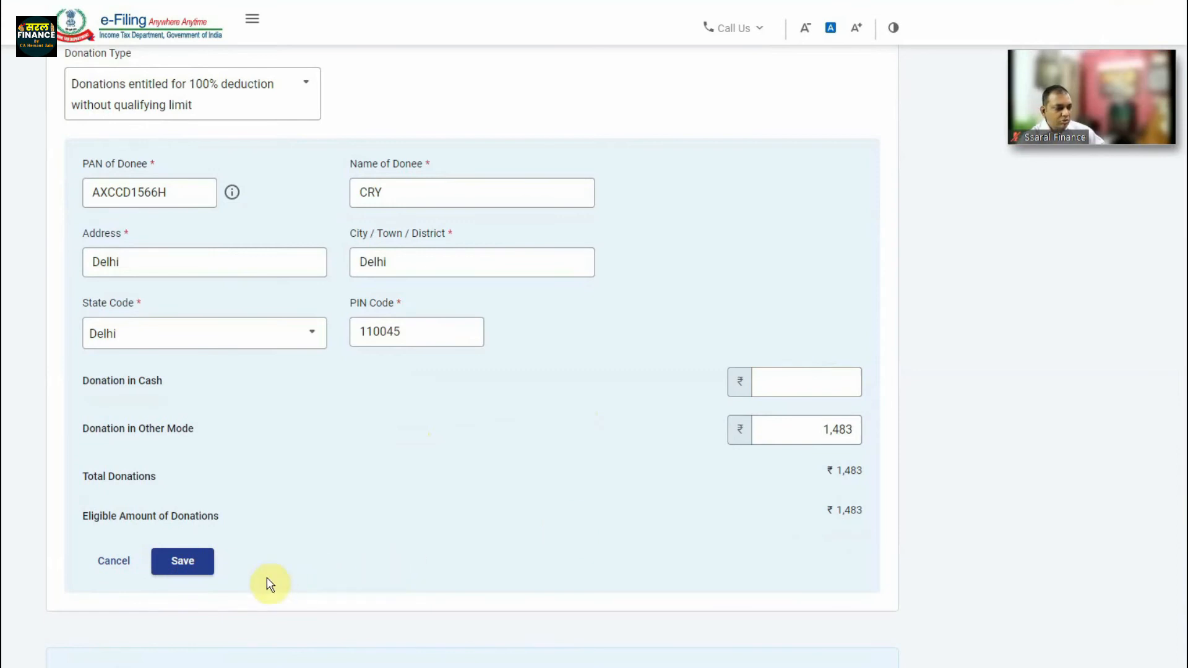
left_click(184, 566)
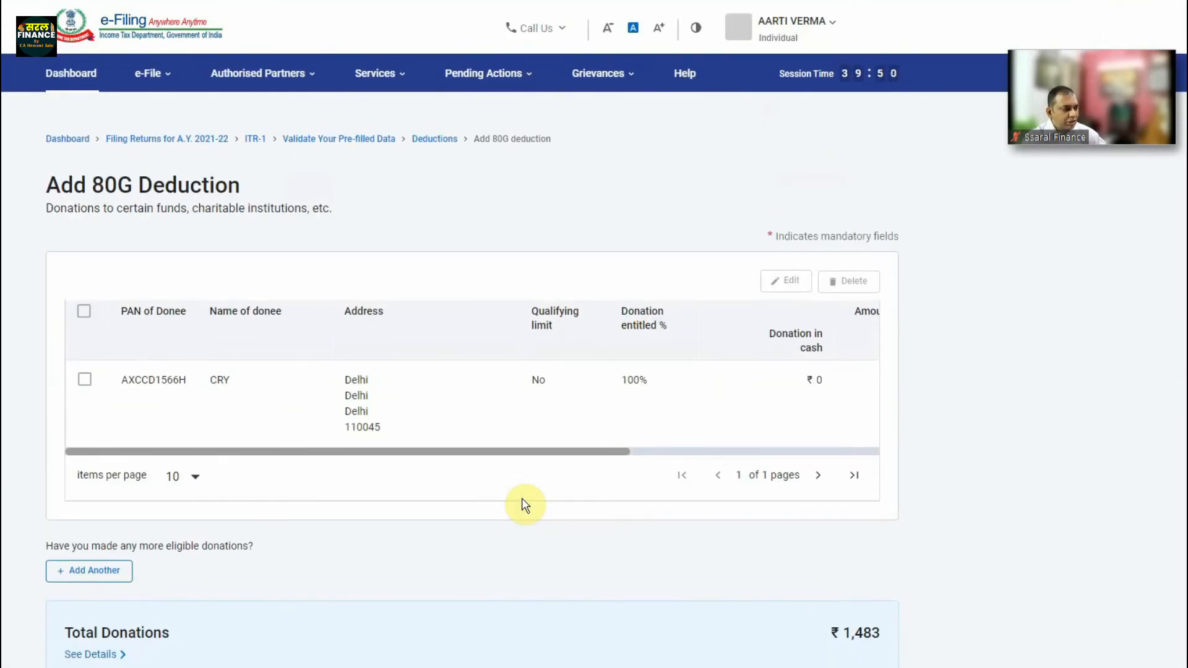
Check the 80G donation amount in the Form 16 PDF, then return to the portal and confirm the Total Deductions section.
scroll(526, 506, "down", 3)
key("alt+Tab")
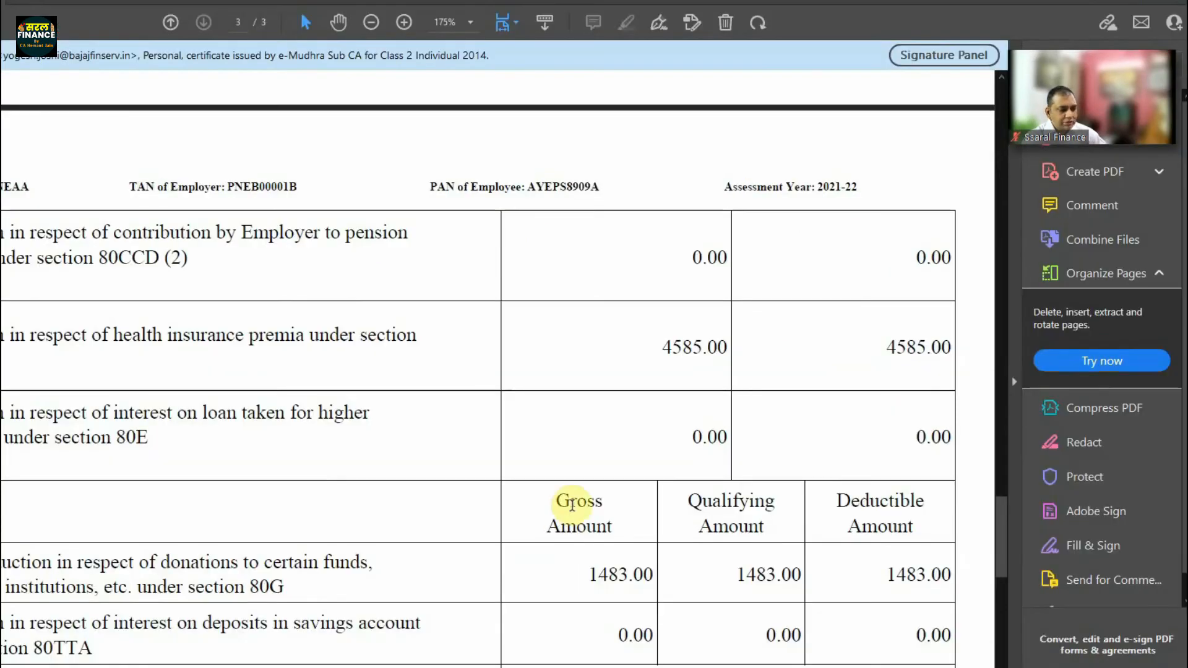
scroll(649, 529, "down", 3)
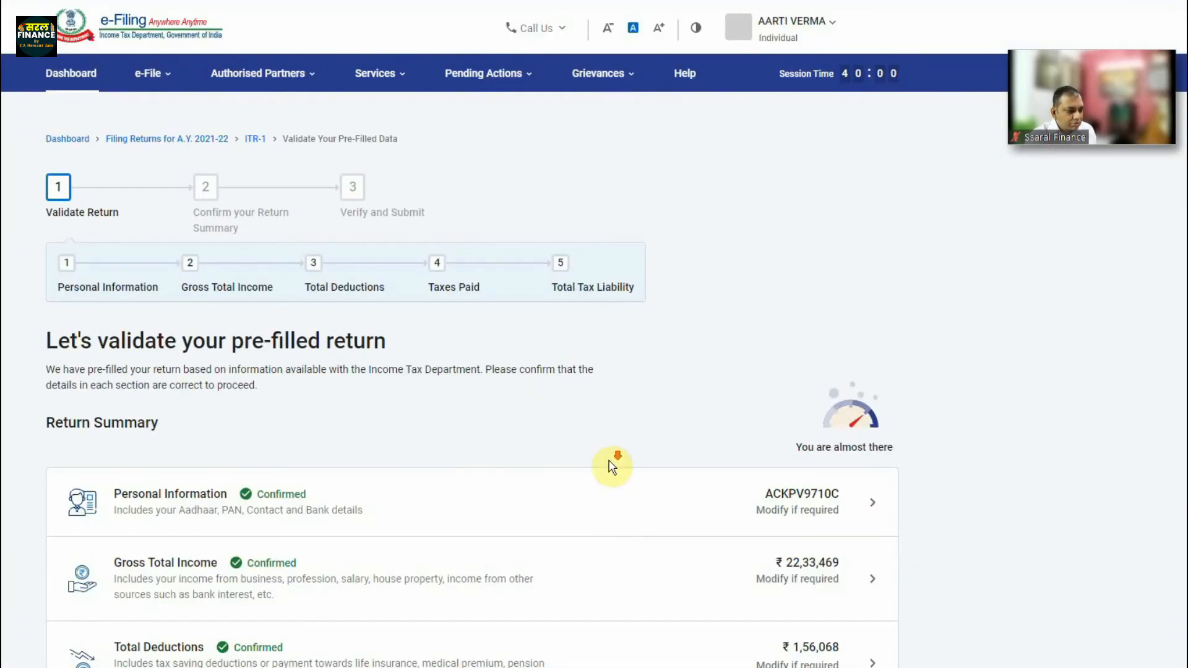
Open the Tax Paid section from the return summary, review the TDS, TCS and advance tax entries, and confirm it.
scroll(612, 465, "down", 3)
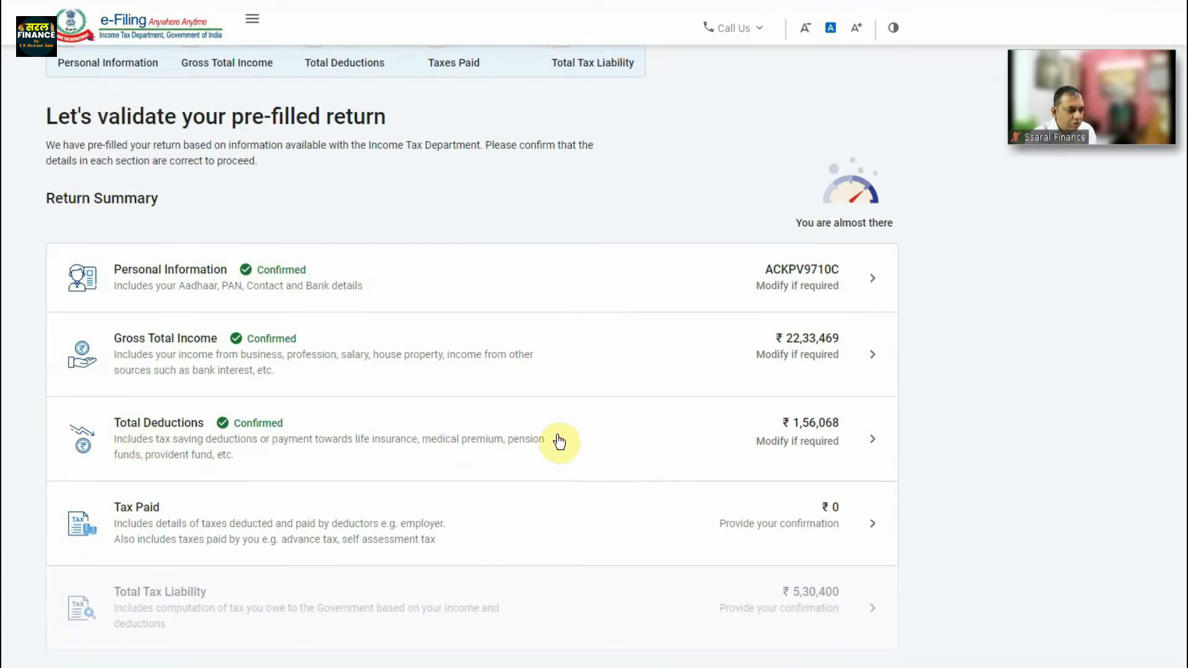
scroll(390, 443, "down", 2)
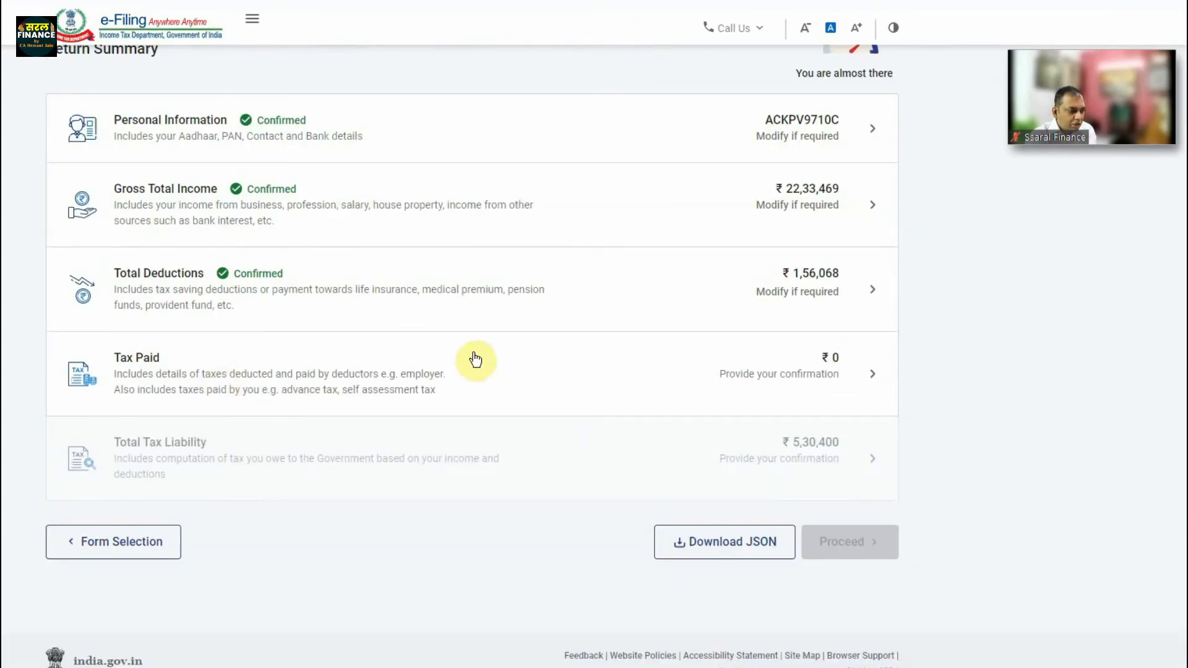
left_click(139, 367)
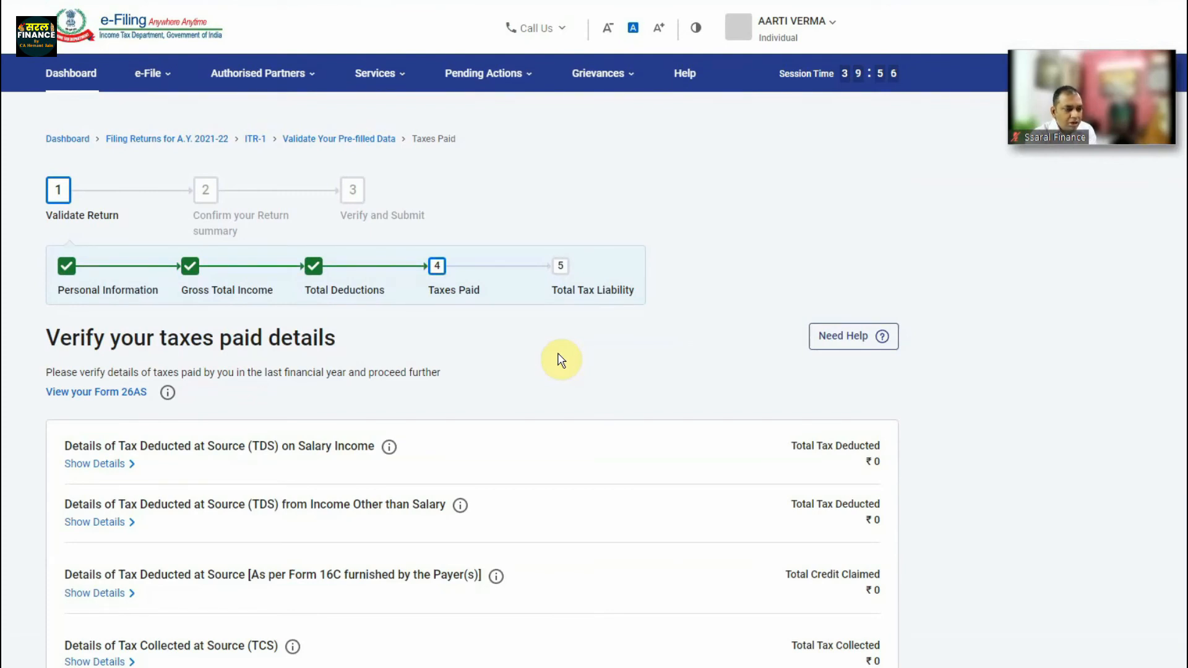
scroll(561, 359, "down", 3)
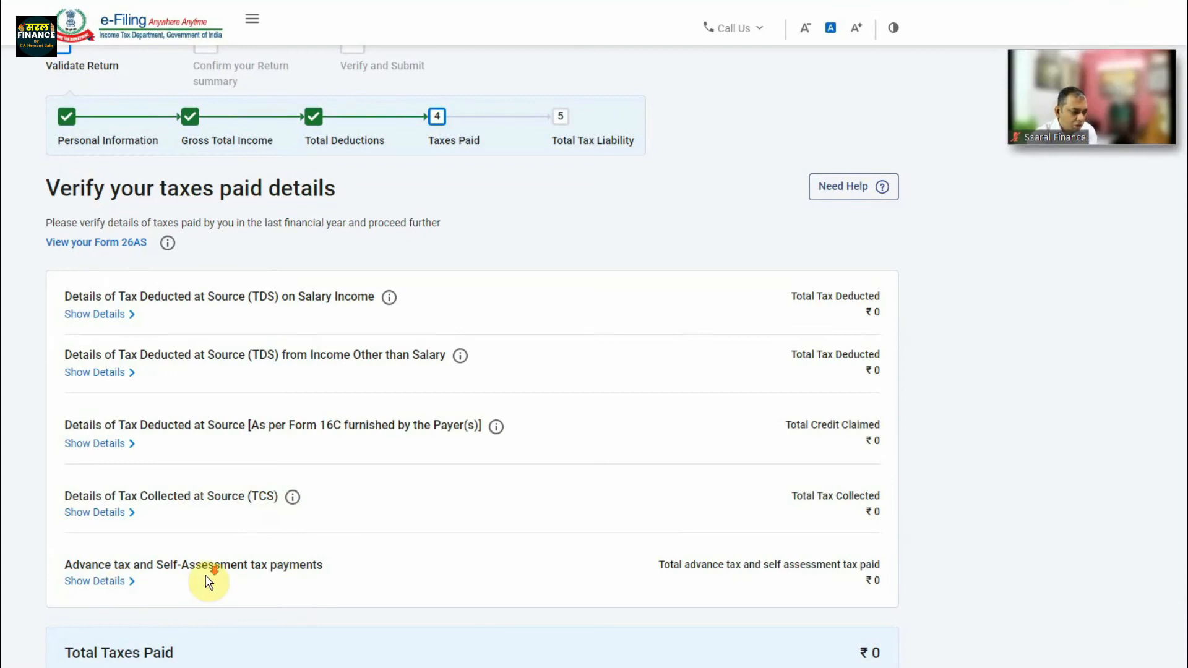
scroll(213, 575, "down", 3)
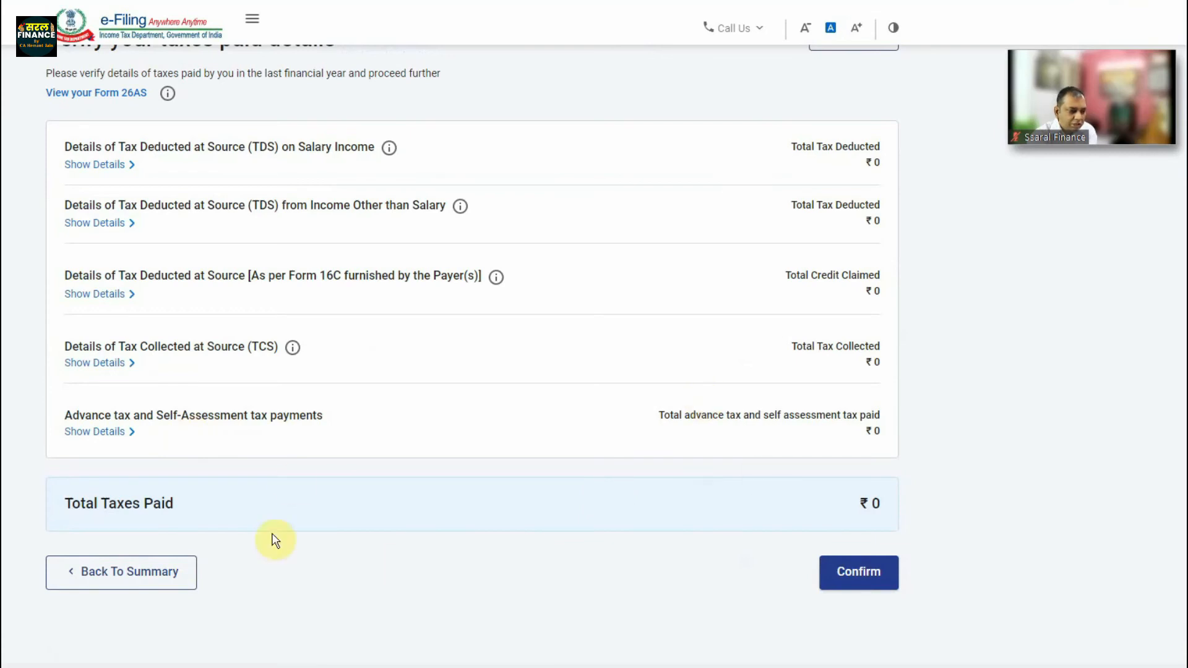
left_click(851, 579)
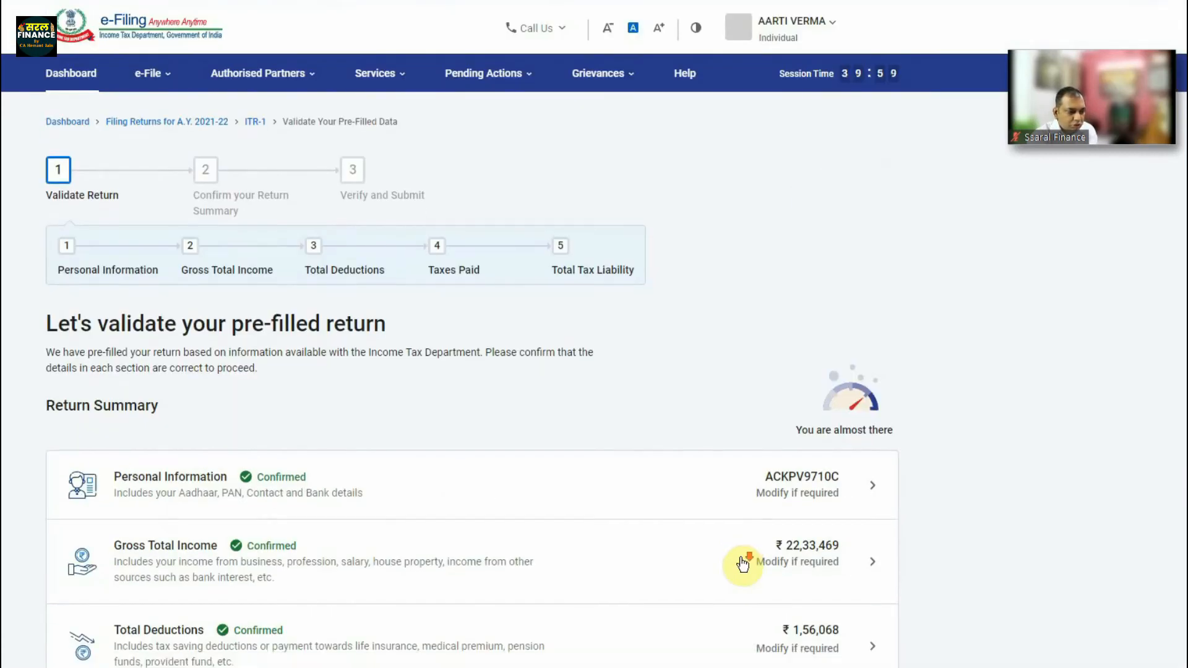
Open the Total Tax Liability section, review the income, tax, interest and fee computation, and confirm it.
scroll(742, 564, "down", 4)
scroll(743, 564, "down", 1)
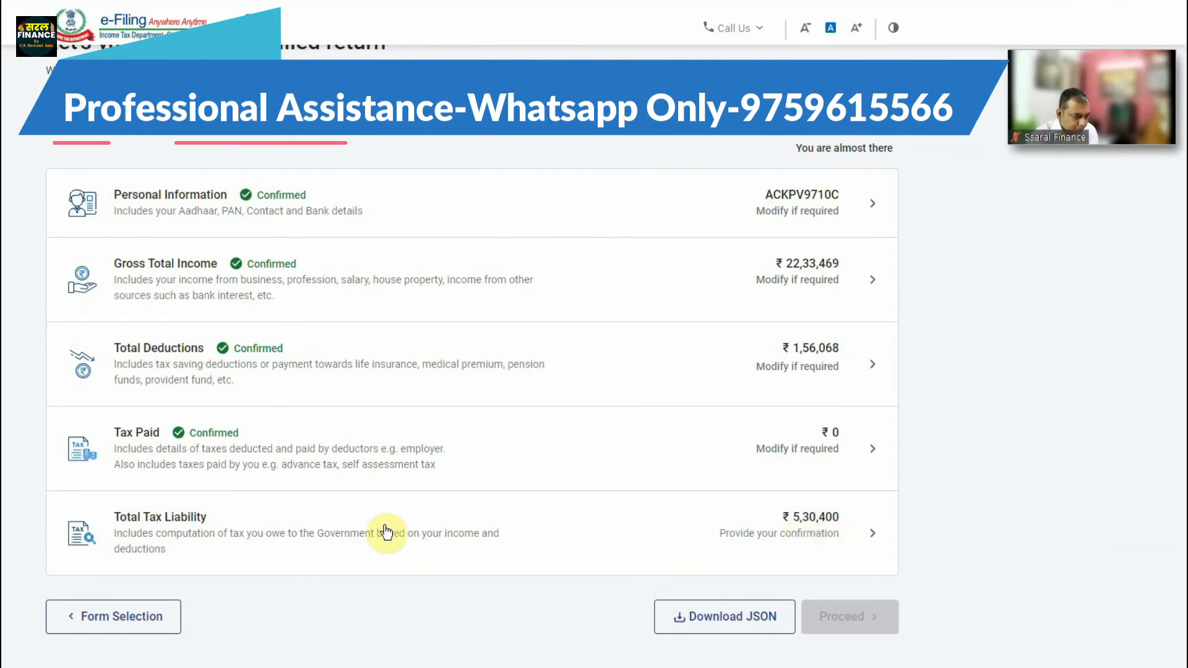
left_click(354, 524)
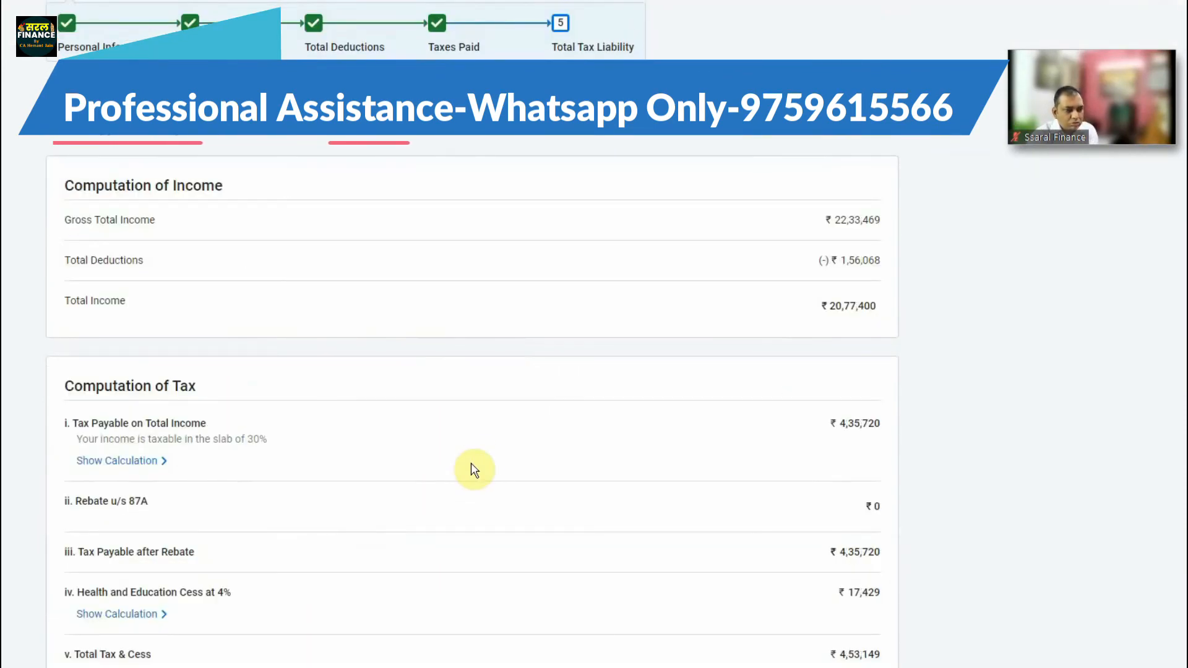
scroll(589, 377, "down", 8)
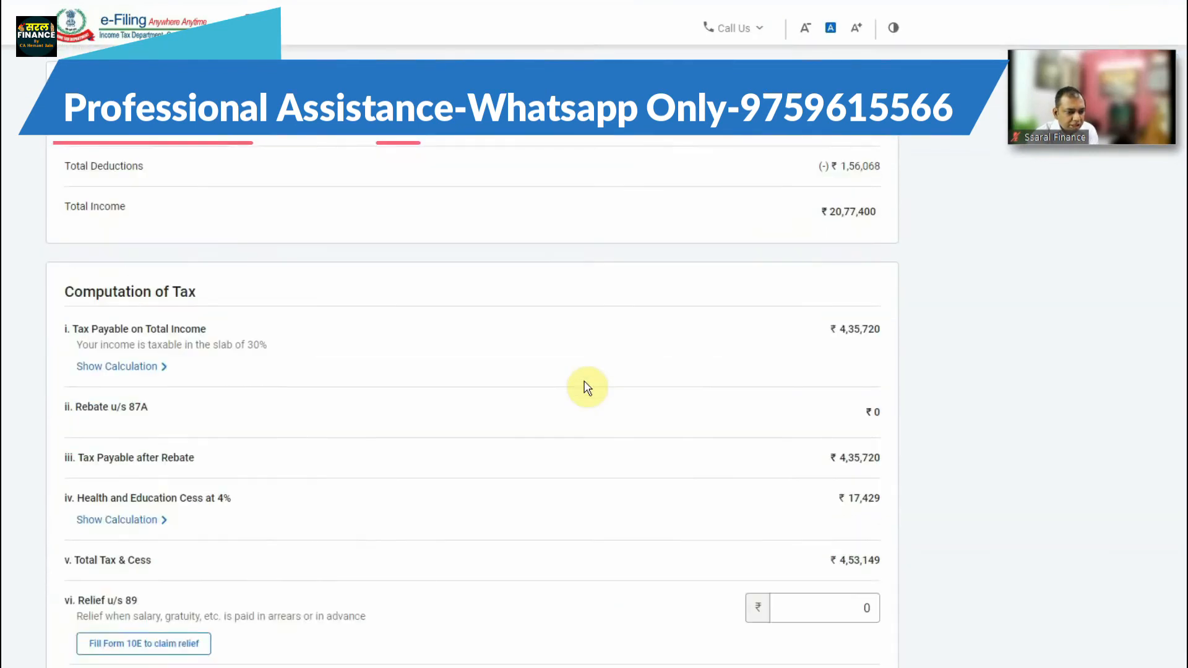
scroll(587, 388, "down", 2)
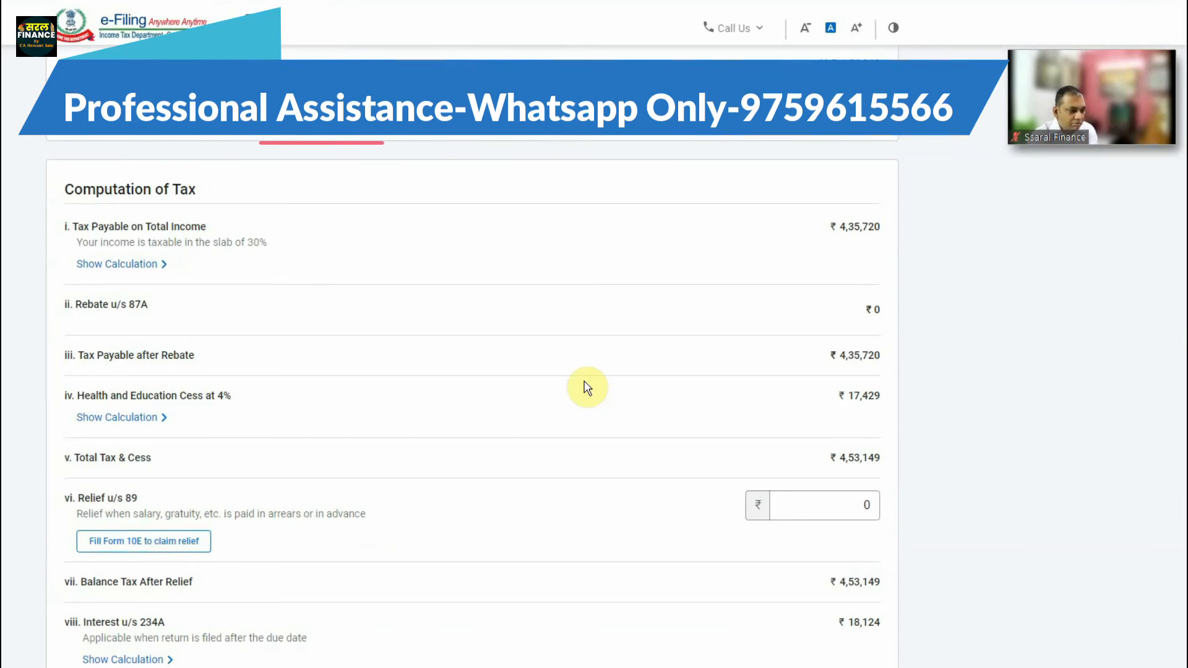
scroll(587, 388, "down", 10)
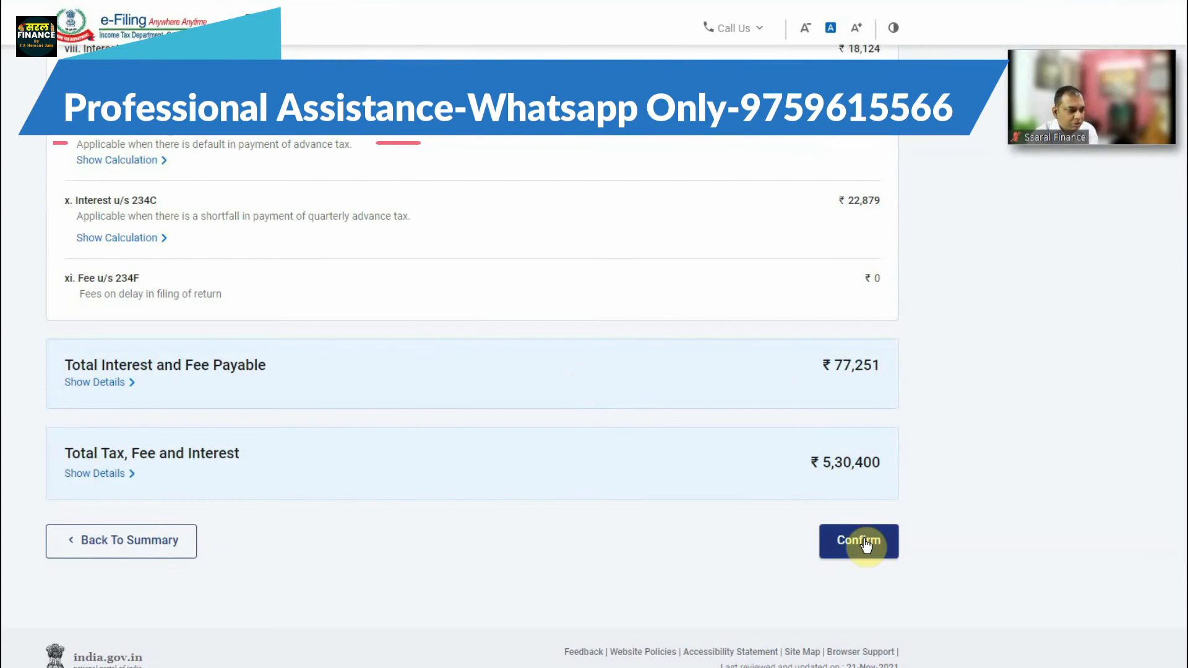
left_click(865, 544)
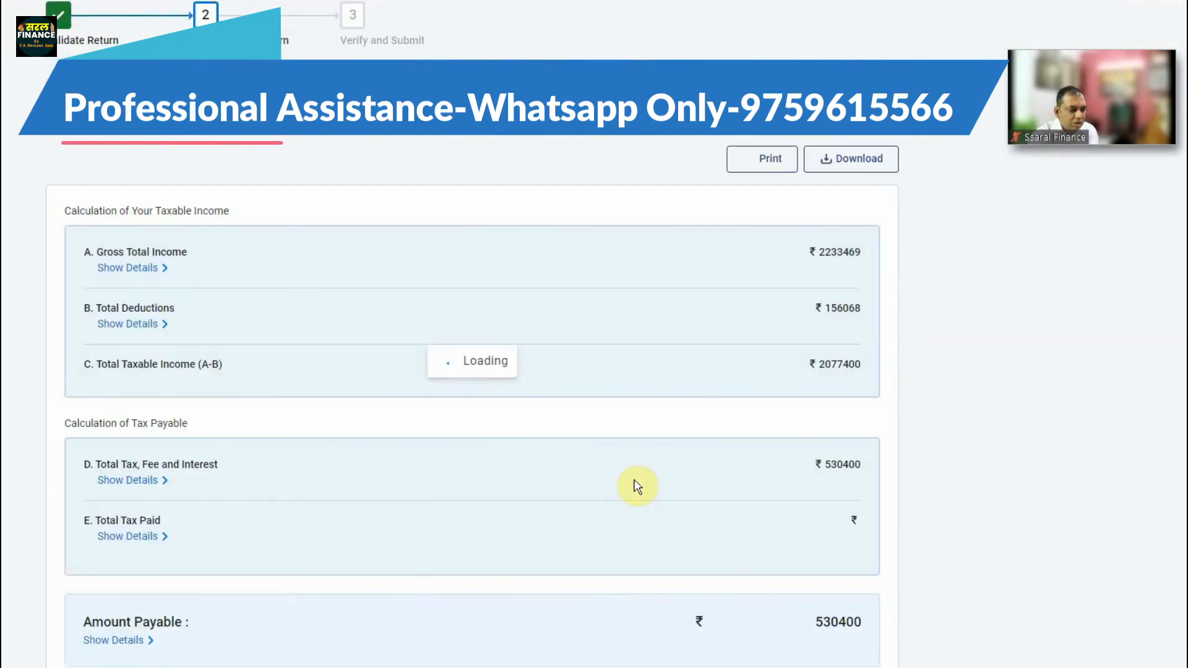
Review the tax summary, including taxable income, total tax, tax paid and the amount payable.
scroll(637, 486, "down", 5)
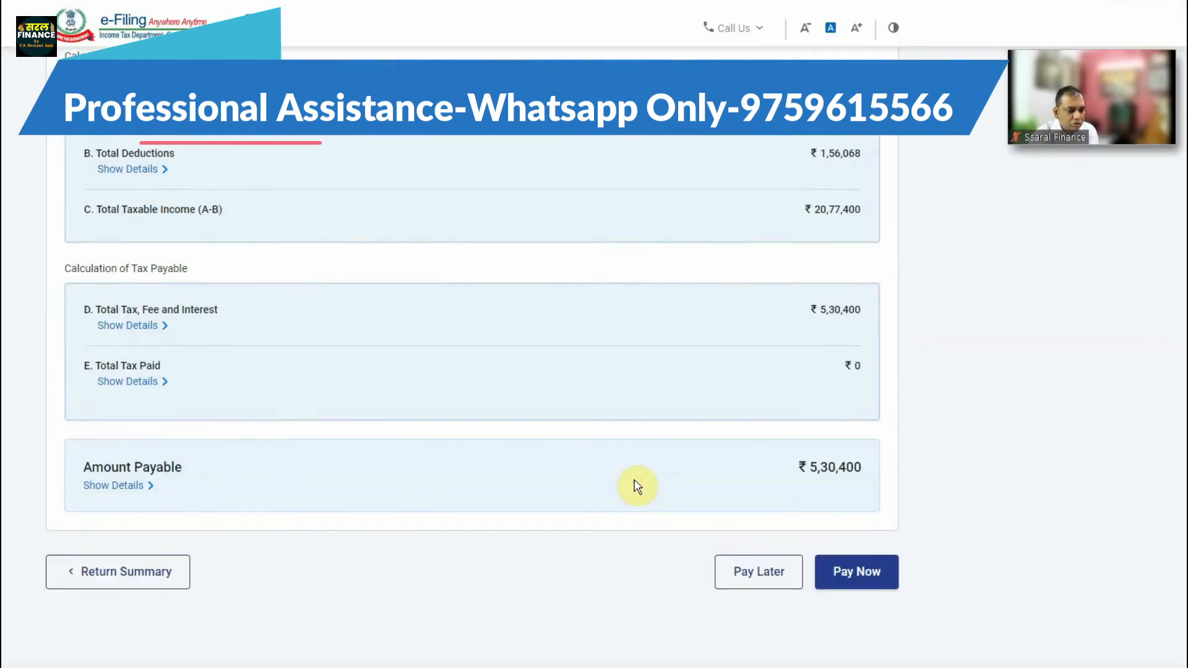
scroll(637, 486, "down", 1)
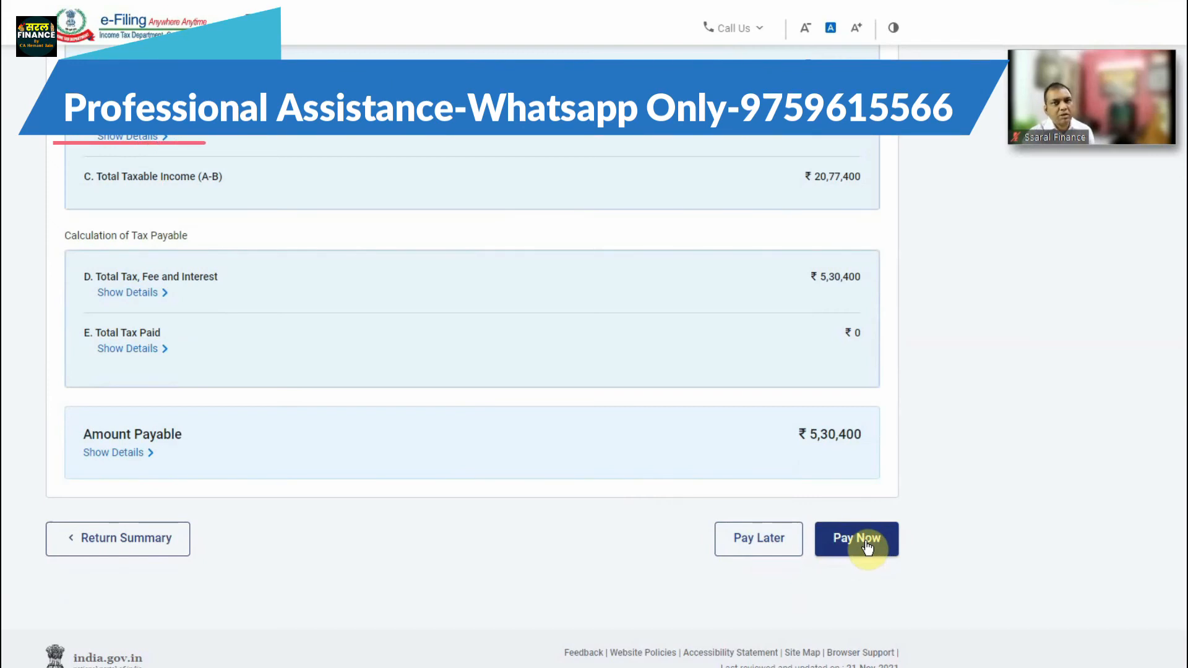
scroll(610, 532, "up", 6)
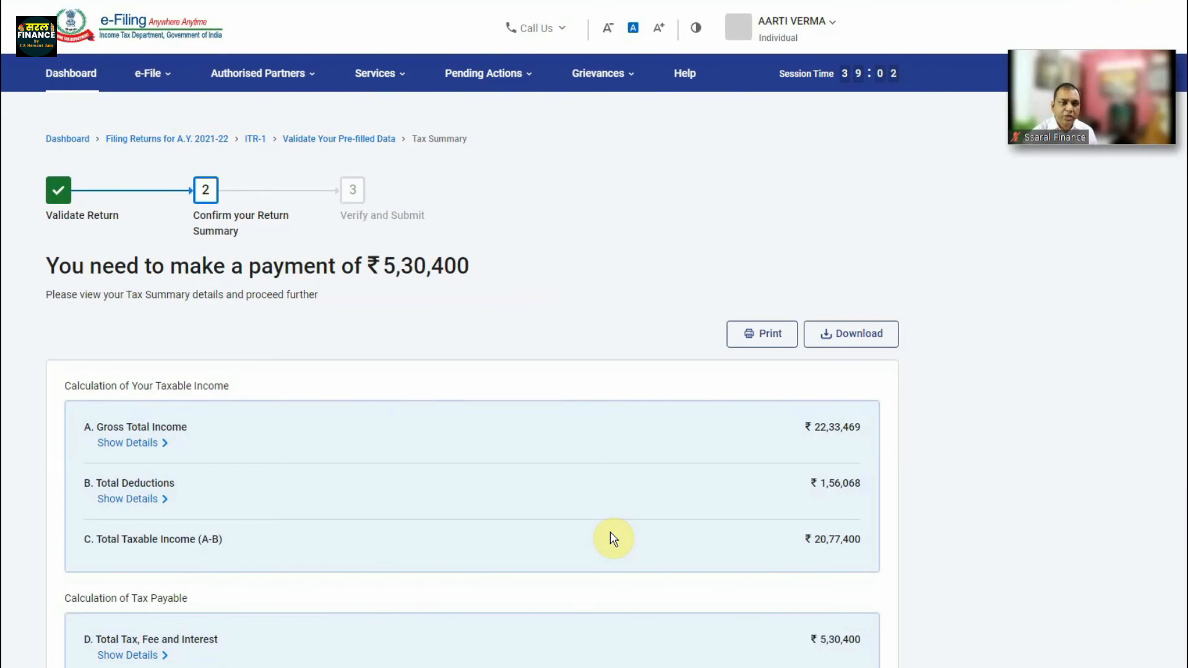
Open Form 26AS on the TRACES site, accepting the Form 16/16A usage agreement and continuing to the tax credit view.
left_click(160, 72)
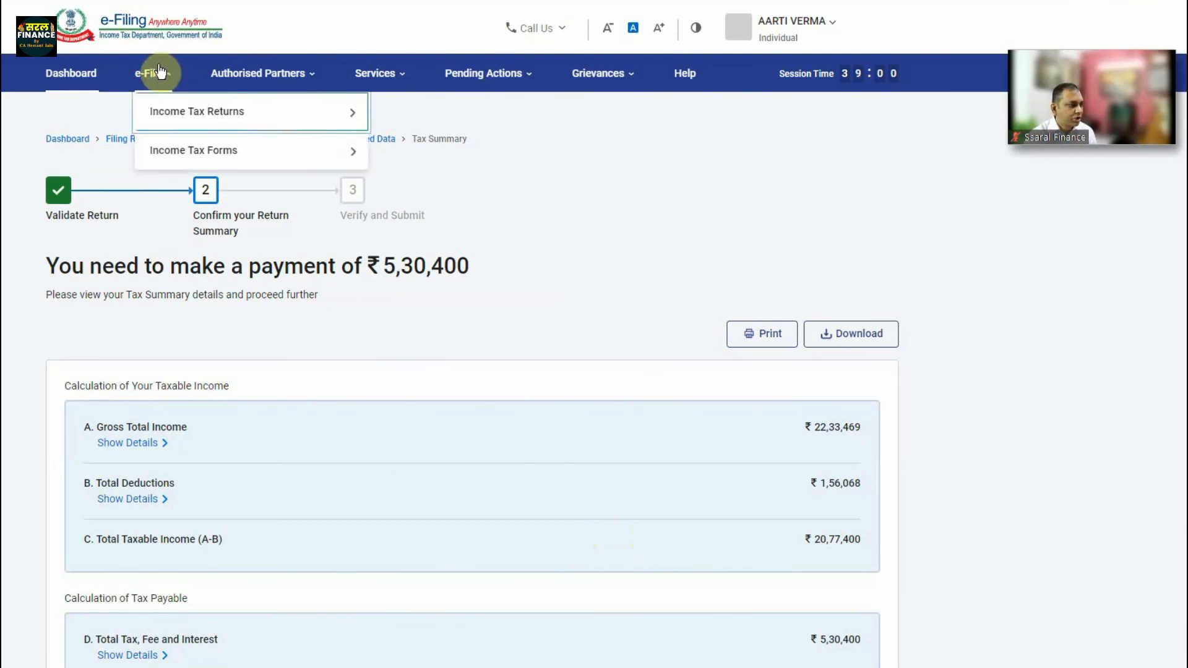
mouse_move(165, 114)
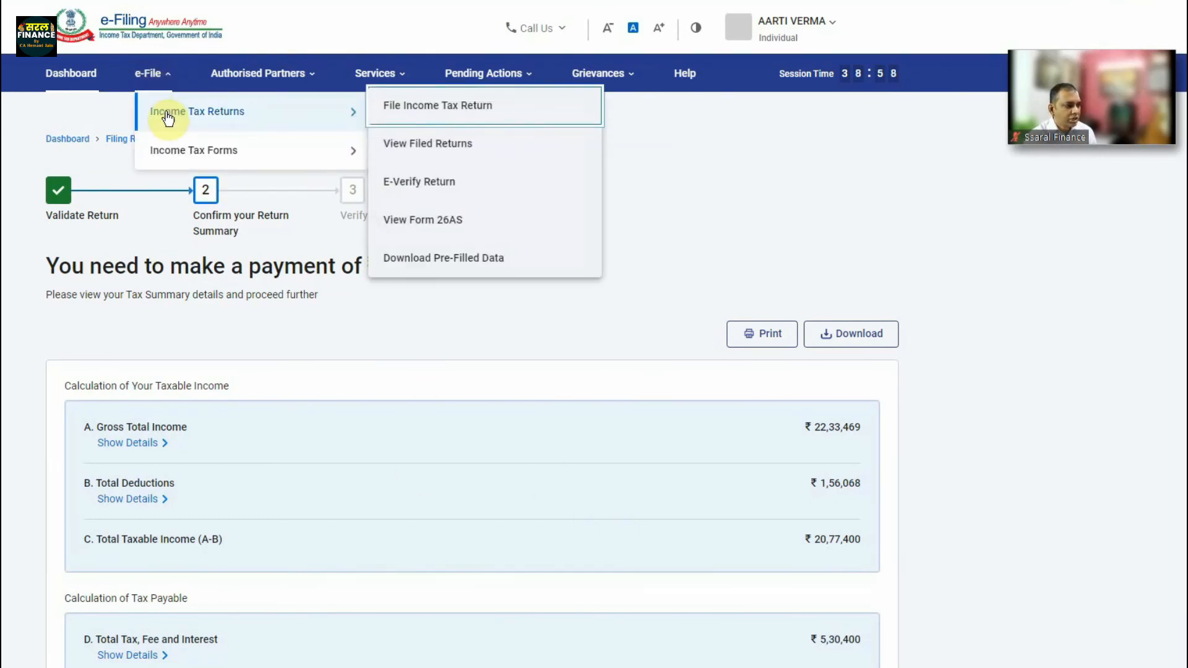
left_click(426, 226)
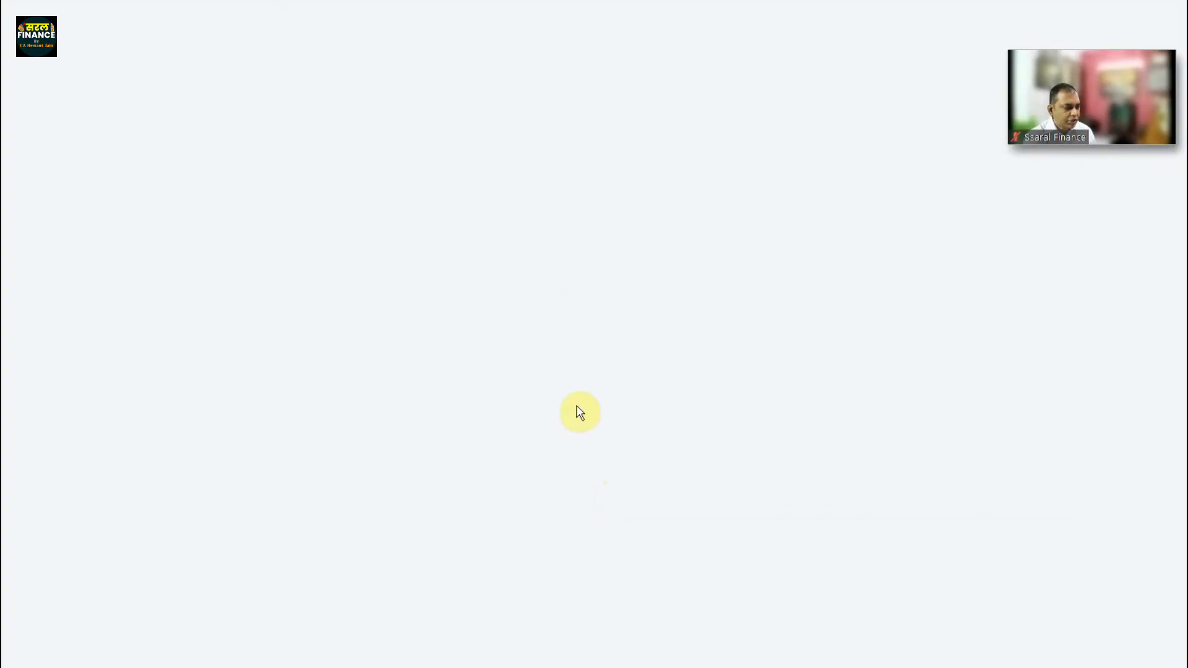
left_click(227, 367)
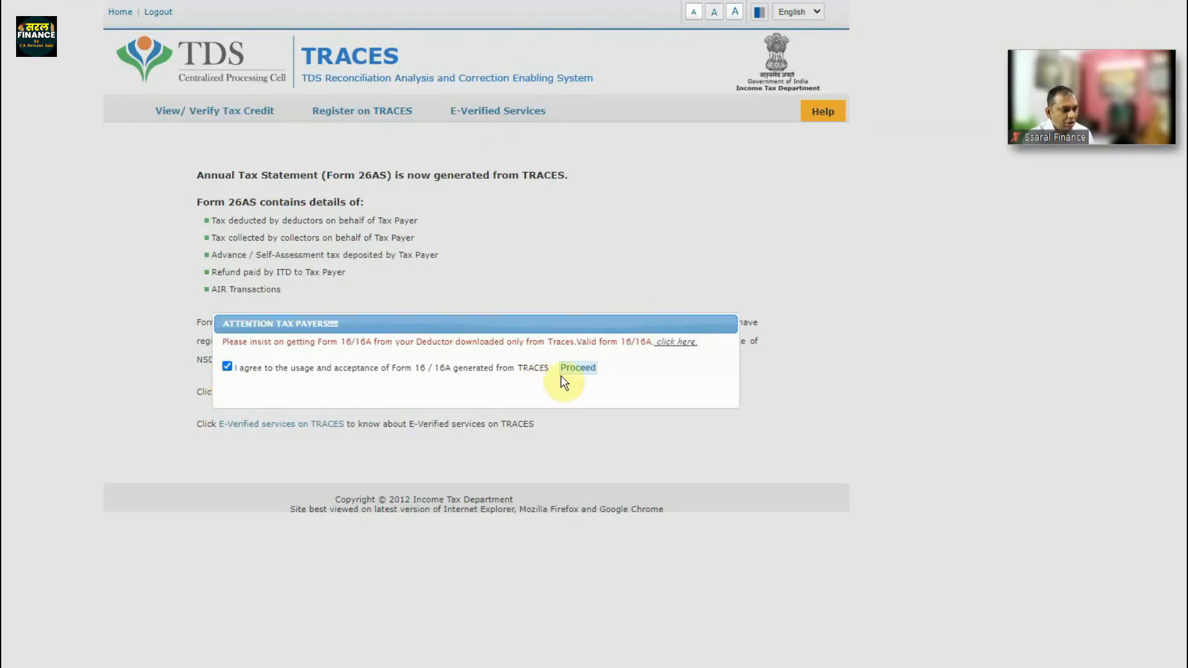
left_click(577, 367)
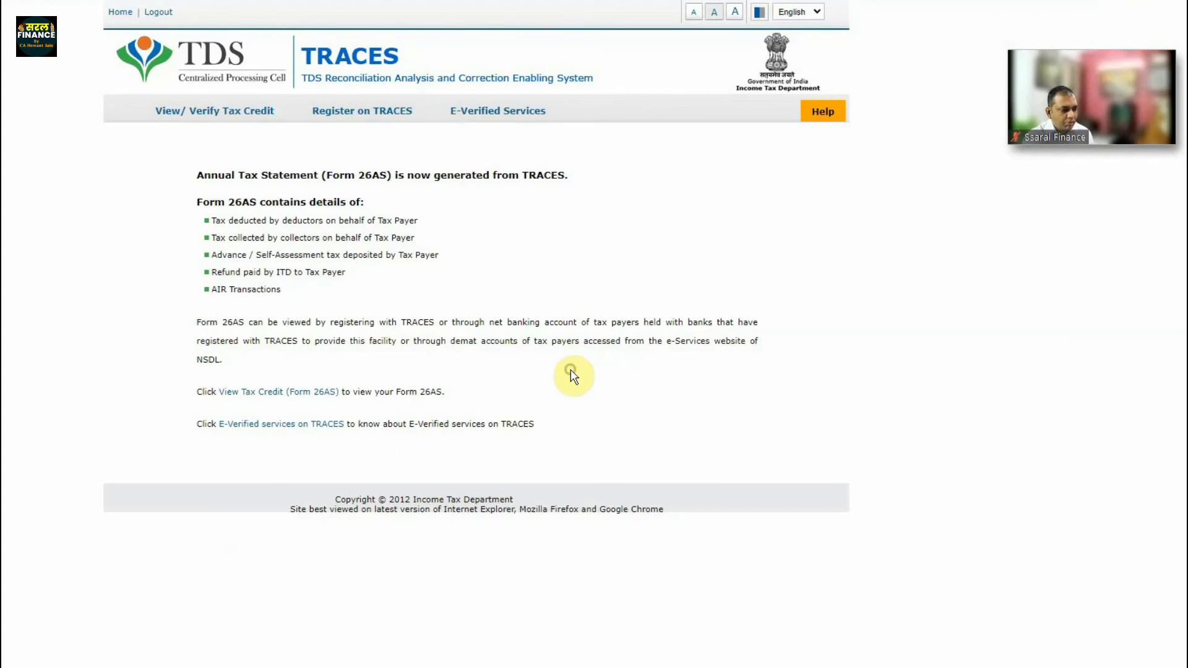
left_click(267, 396)
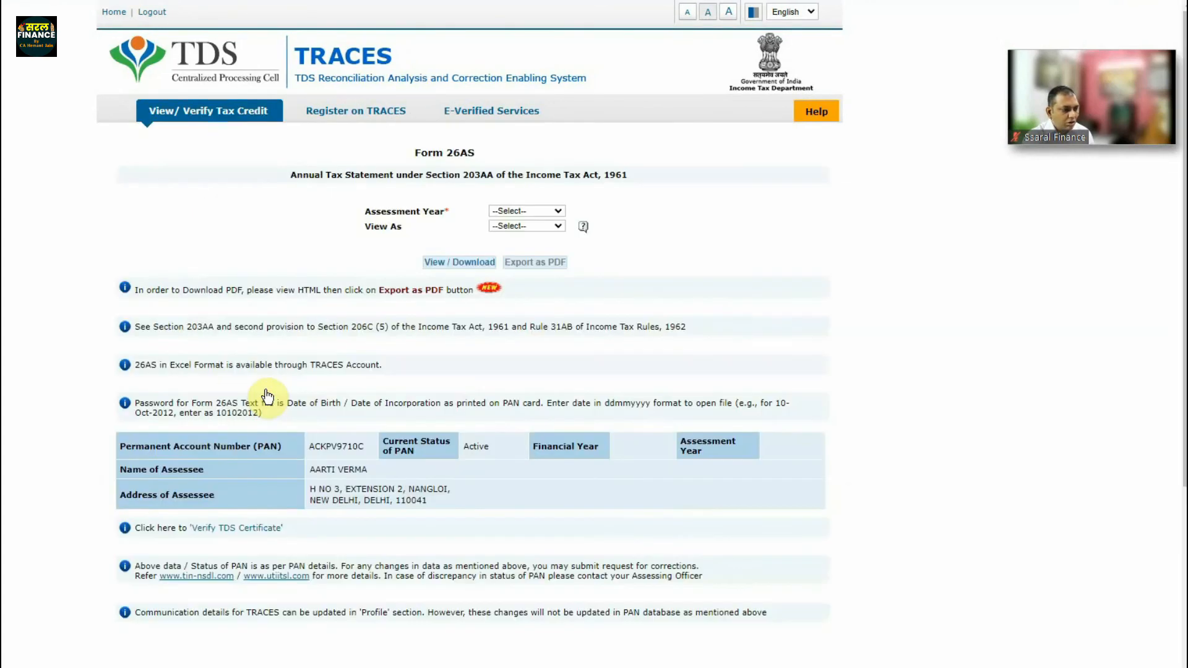
Display Form 26AS for assessment year 2021-22 as HTML and examine its tax deducted, collected, paid and refund parts.
left_click(564, 214)
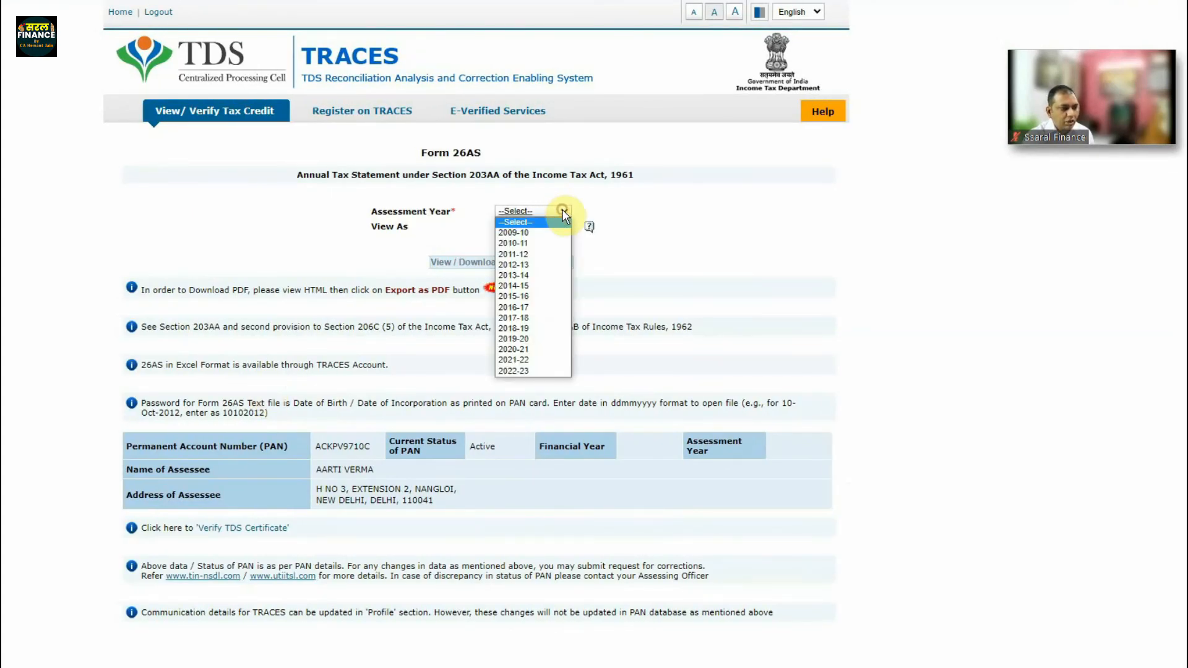
left_click(535, 363)
left_click(532, 226)
left_click(533, 245)
left_click(462, 263)
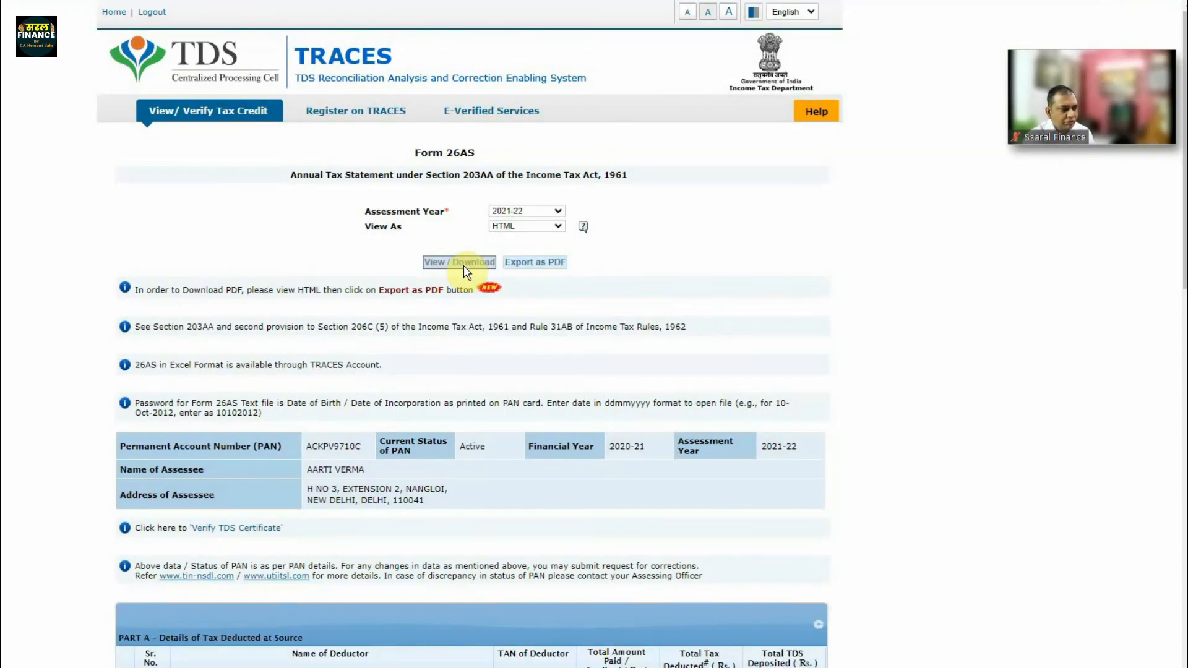
scroll(463, 265, "down", 8)
scroll(462, 266, "down", 10)
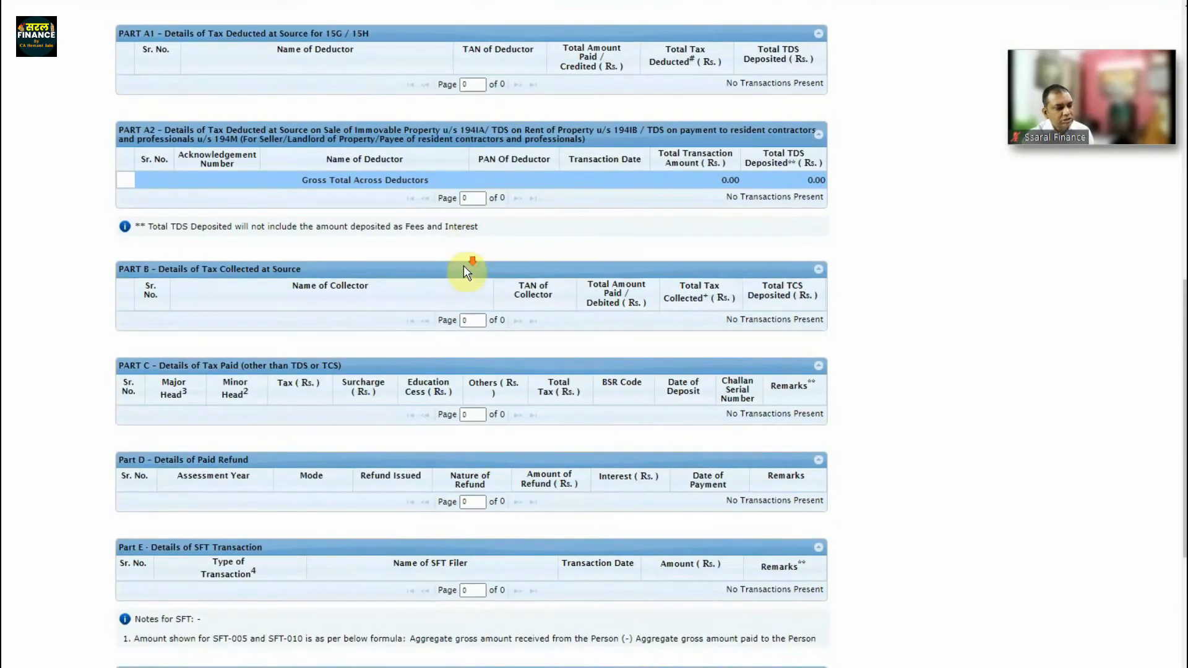
scroll(462, 265, "up", 9)
scroll(463, 266, "up", 10)
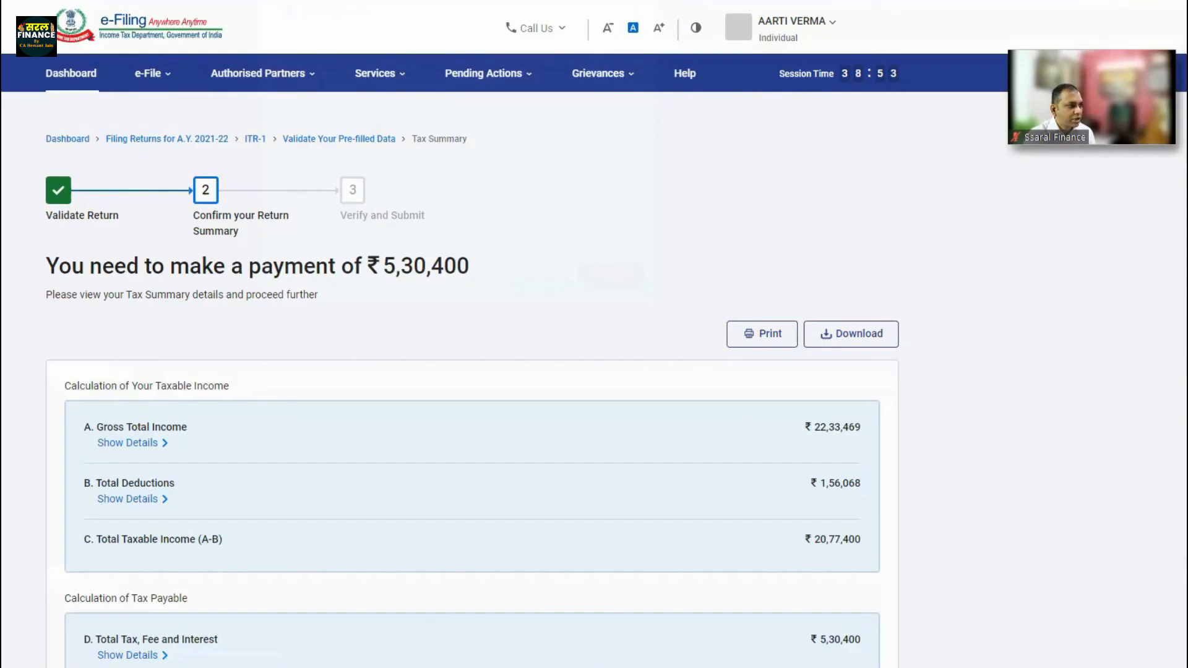
From the e-Filing portal, open the Annual Information Statement (AIS) service and proceed to the Compliance Portal.
left_click(253, 74)
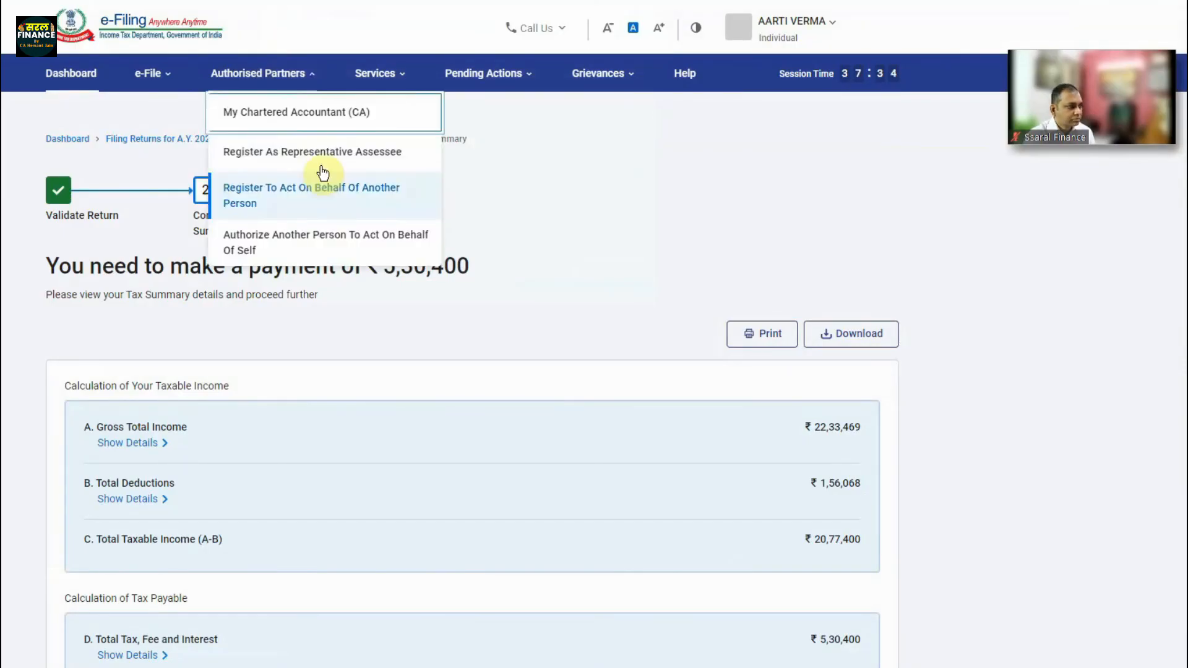
left_click(394, 77)
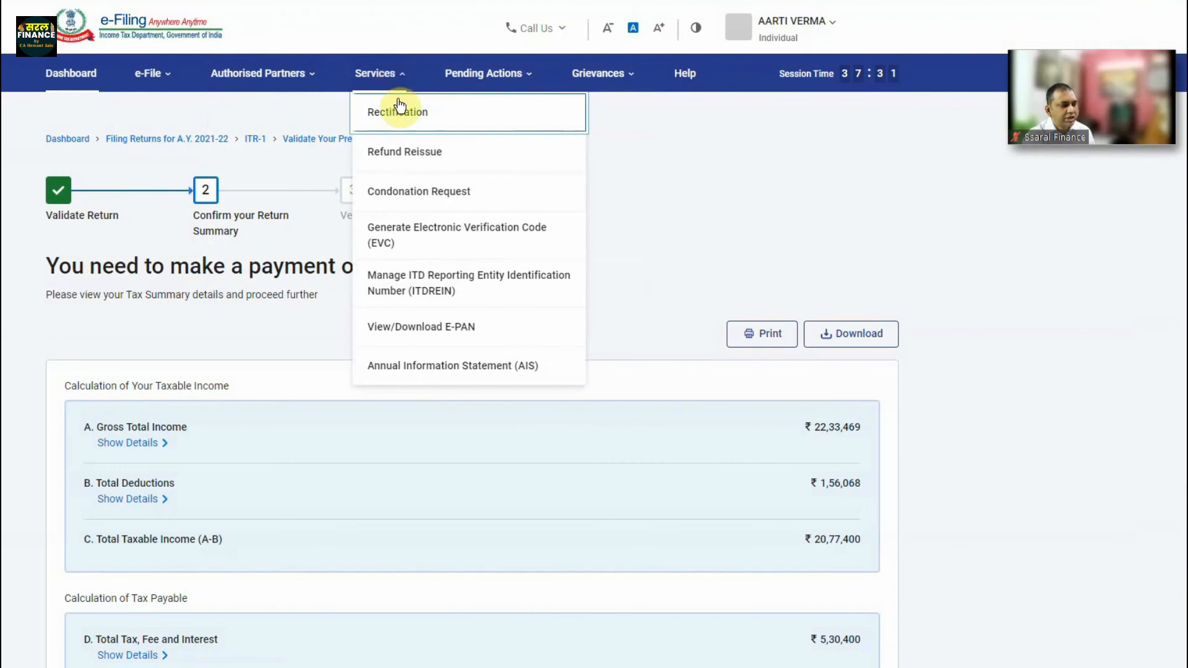
left_click(441, 366)
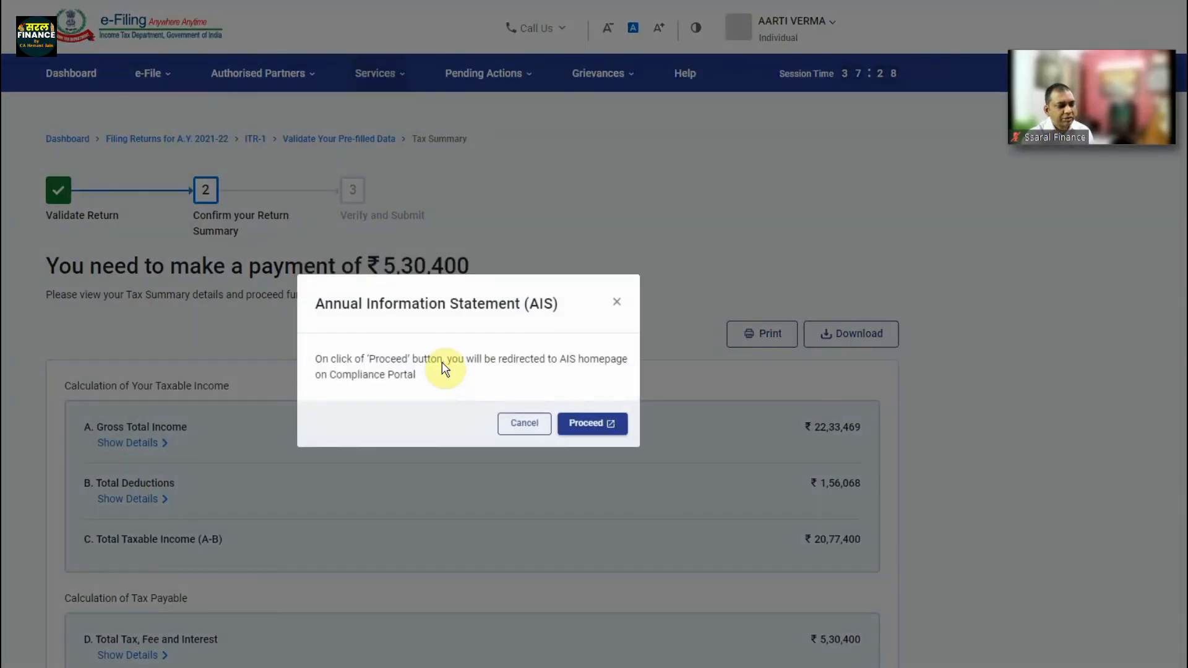
left_click(588, 429)
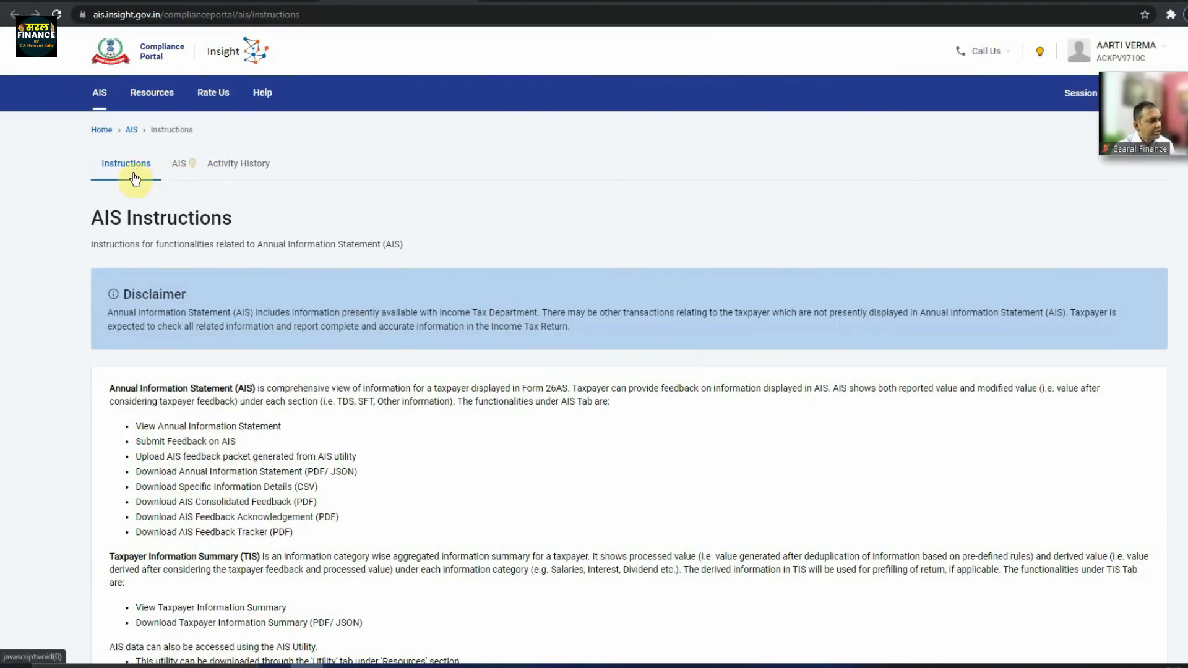
Open the Taxpayer Information Summary (TIS) for F.Y. 2020-21 and check its information categories.
left_click(180, 165)
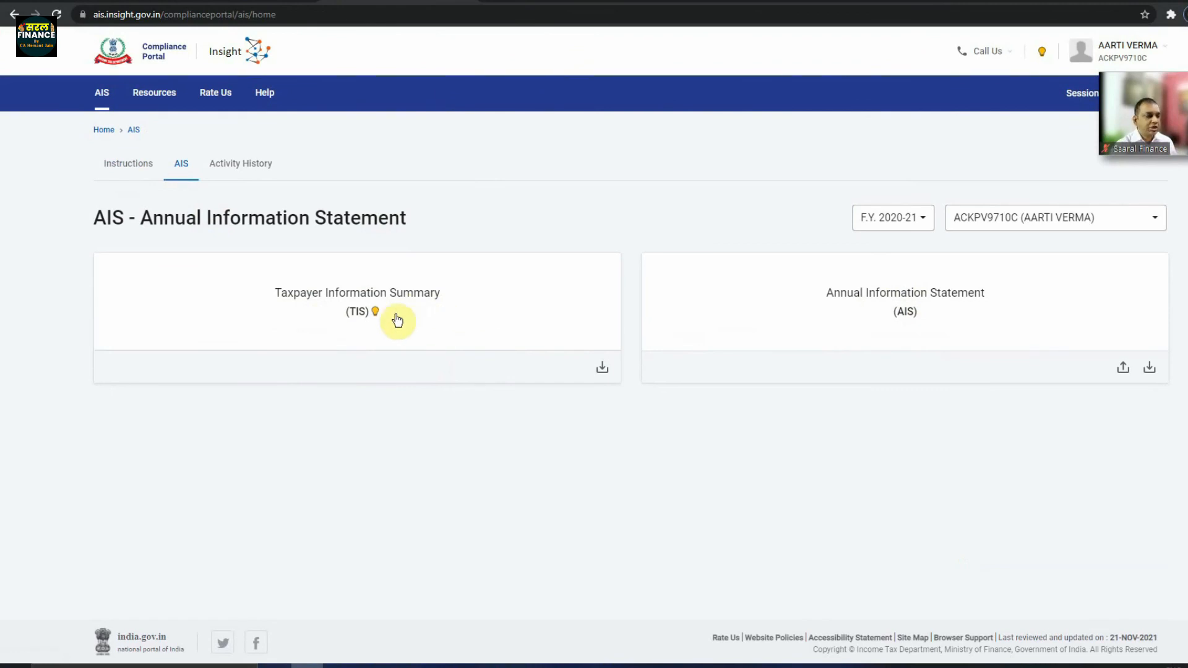
left_click(359, 313)
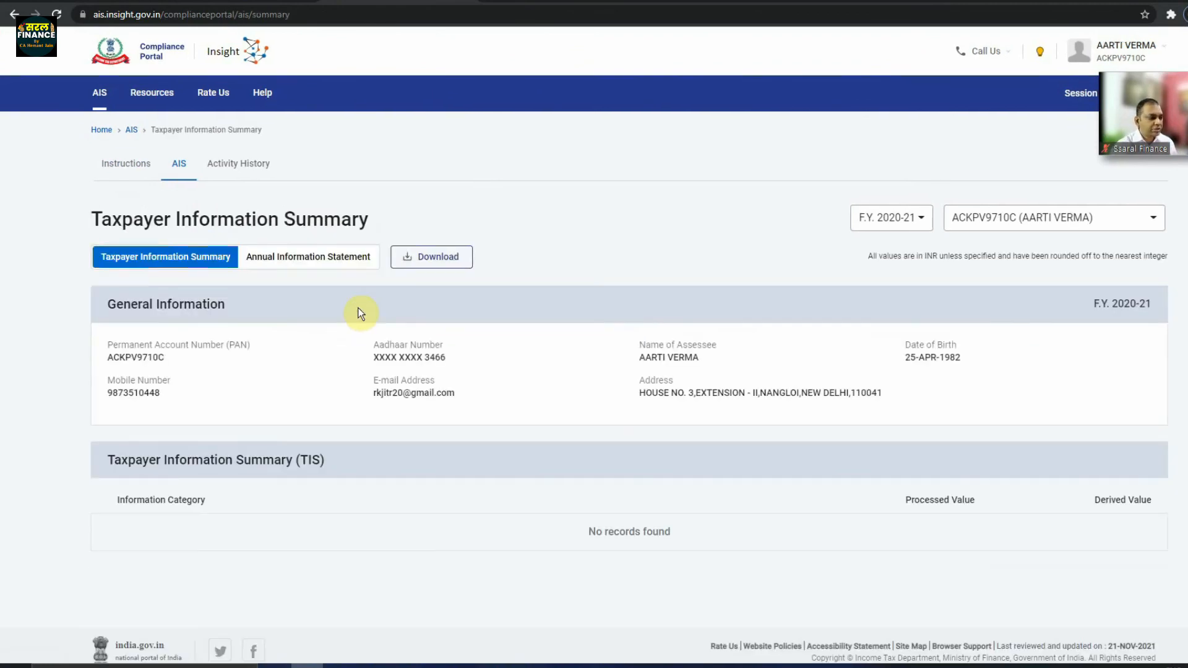
scroll(464, 350, "down", 1)
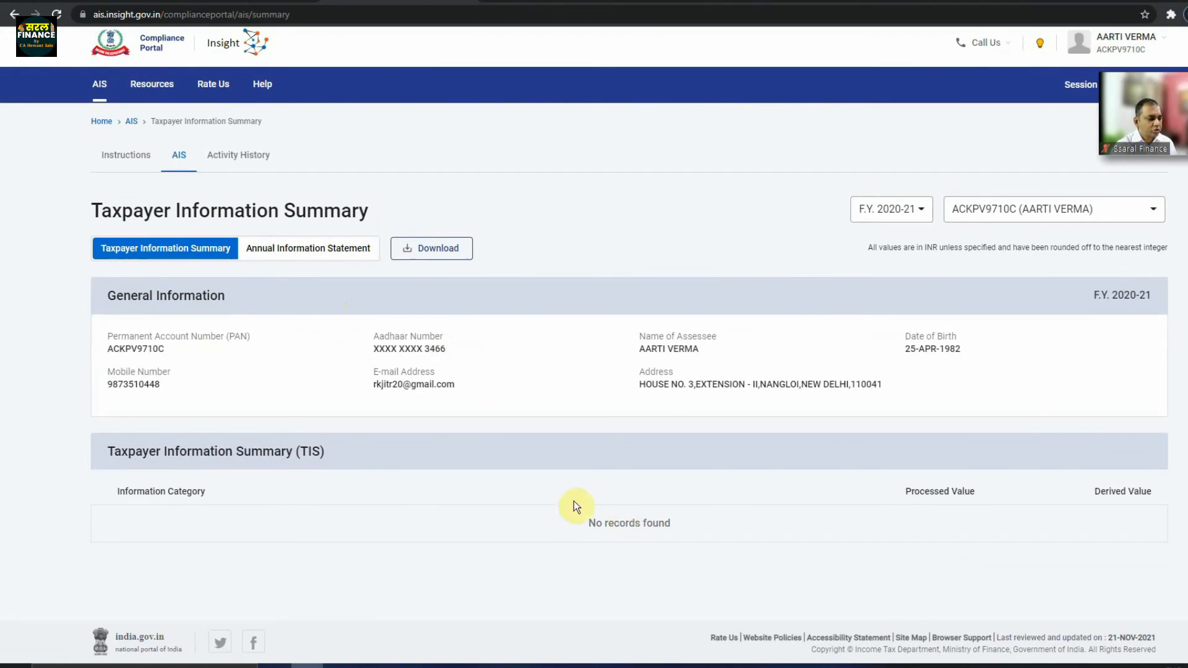